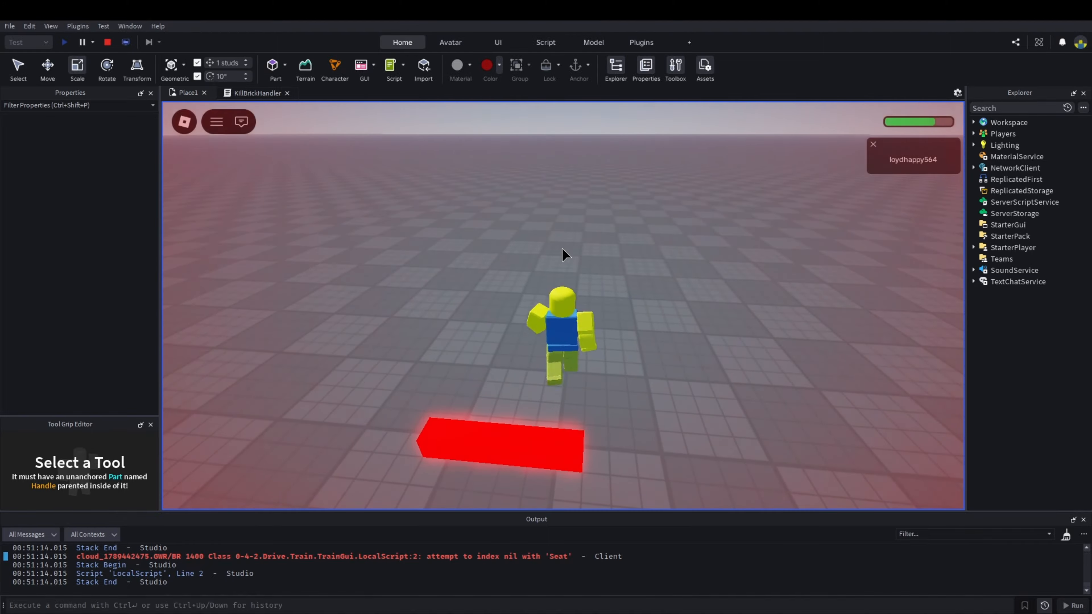
Step: Playtest the kill brick by walking the character back and forth over it until its health runs out, and stop the test
right_click_drag(562, 249, 562, 248)
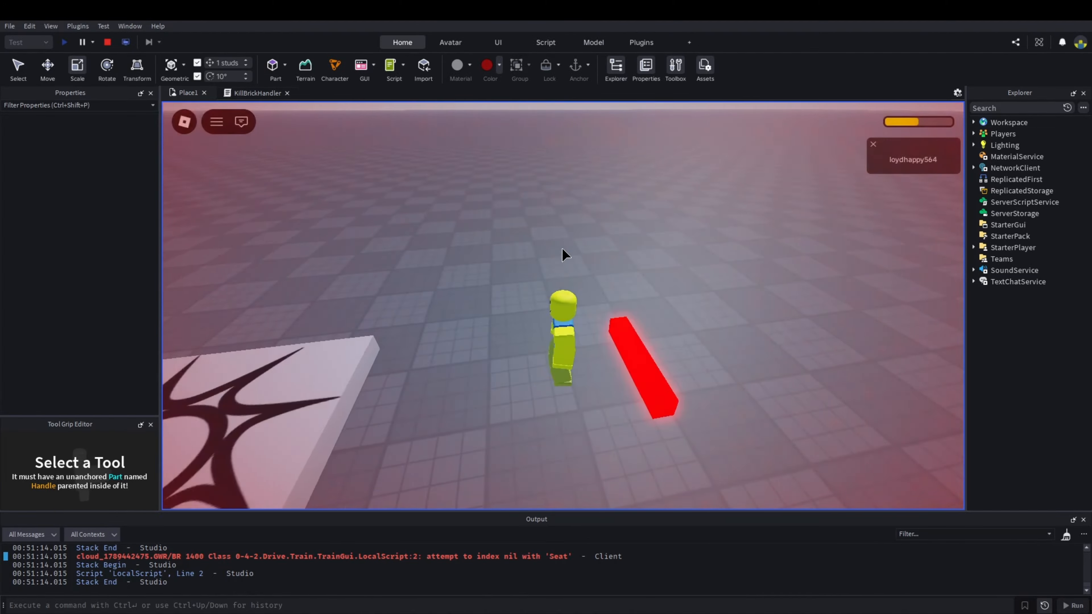
key("d")
key("a")
key("d")
key("a")
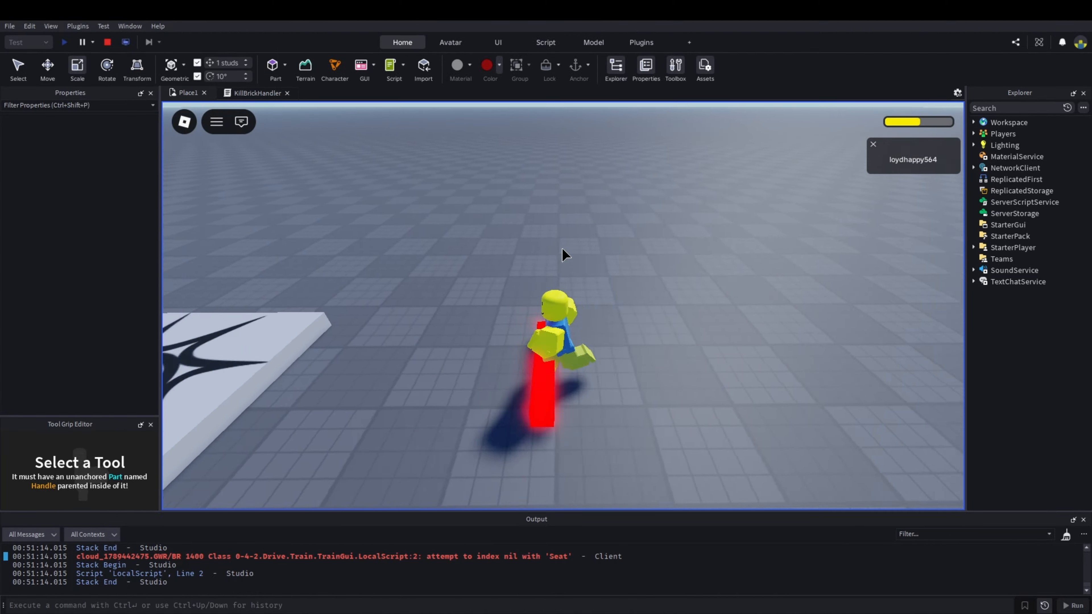
key("d")
key("a")
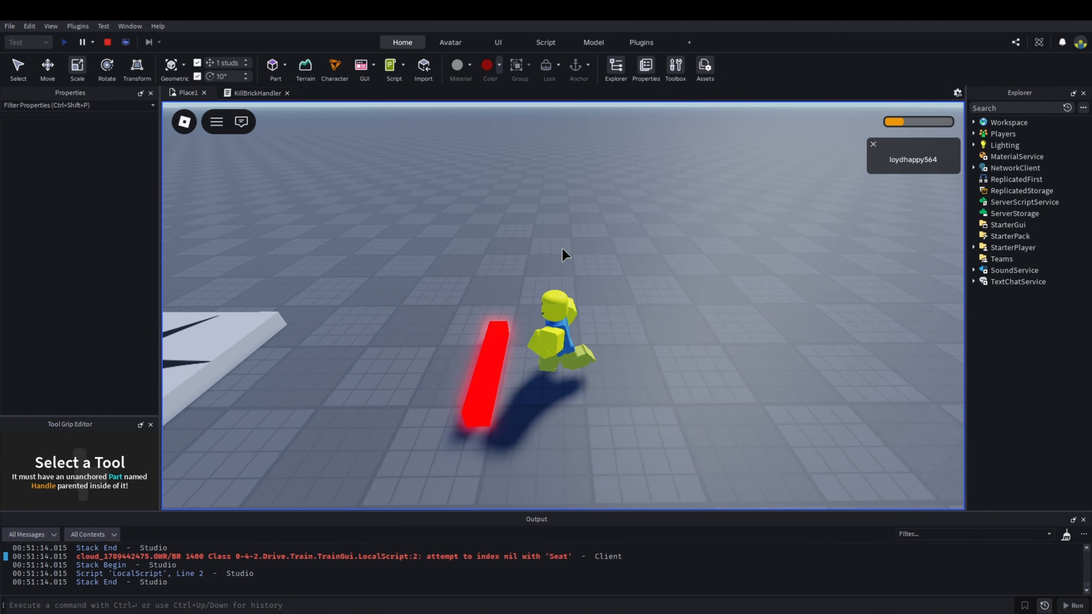
key("d")
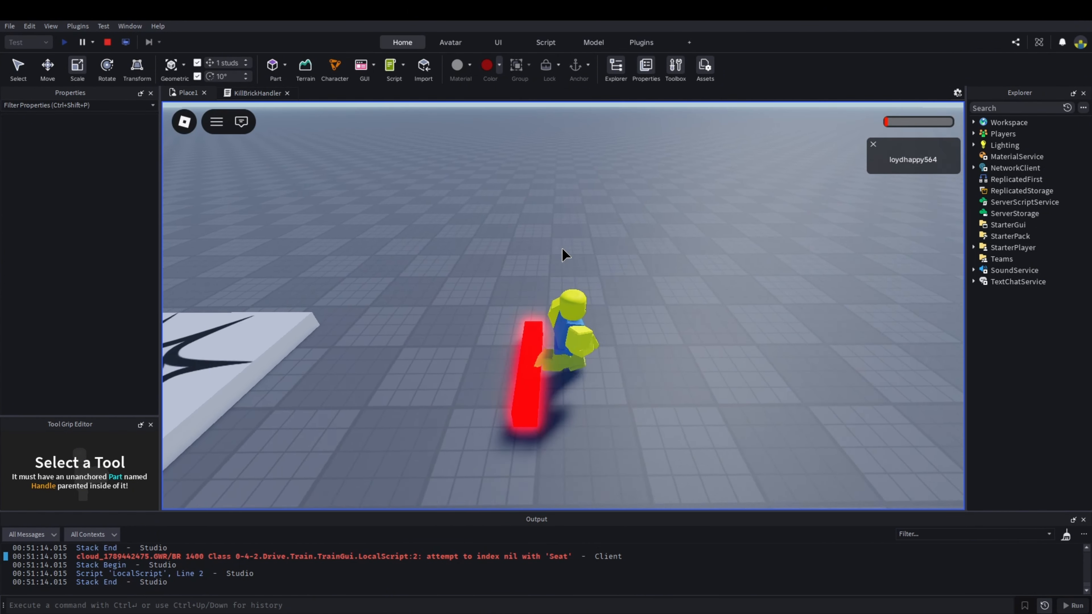
key("a")
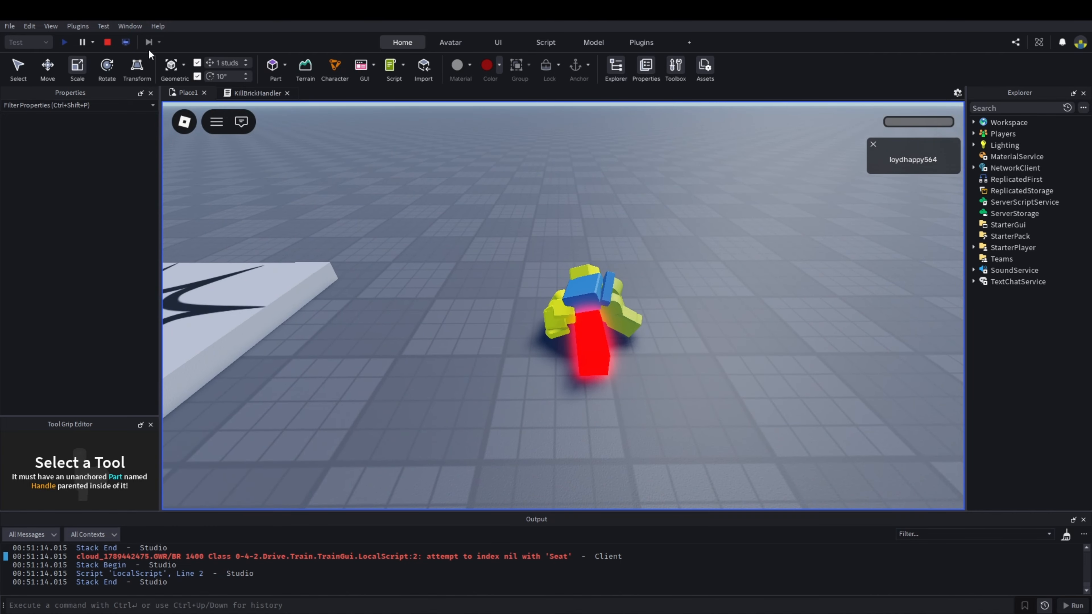
left_click(111, 44)
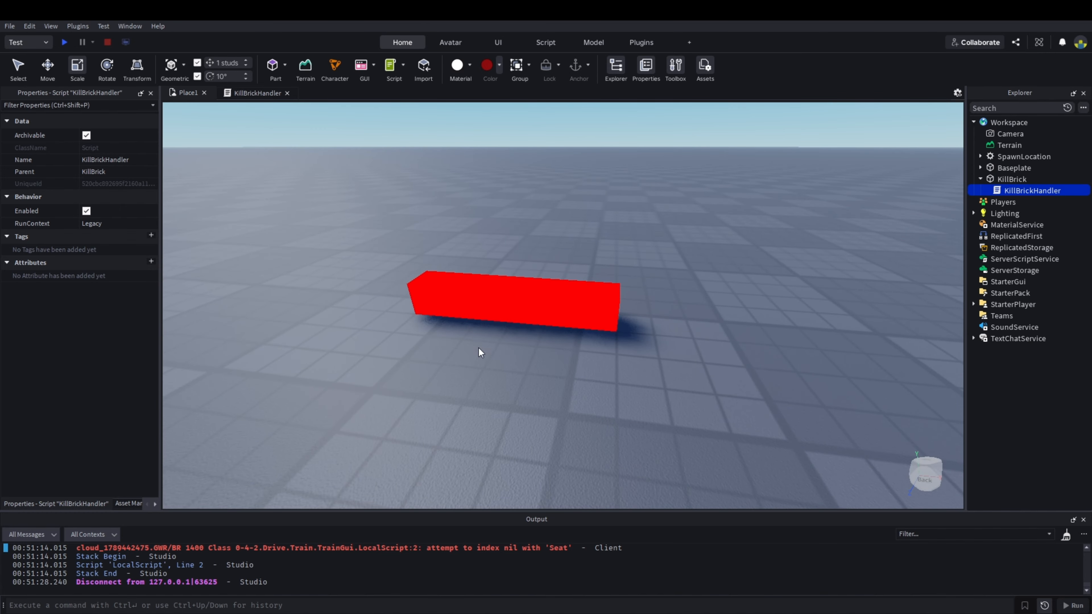
Step: Edit the amount subtracted from the Humanoid's Health when a player touches the brick in the KillBrickHandler script
left_click(482, 289)
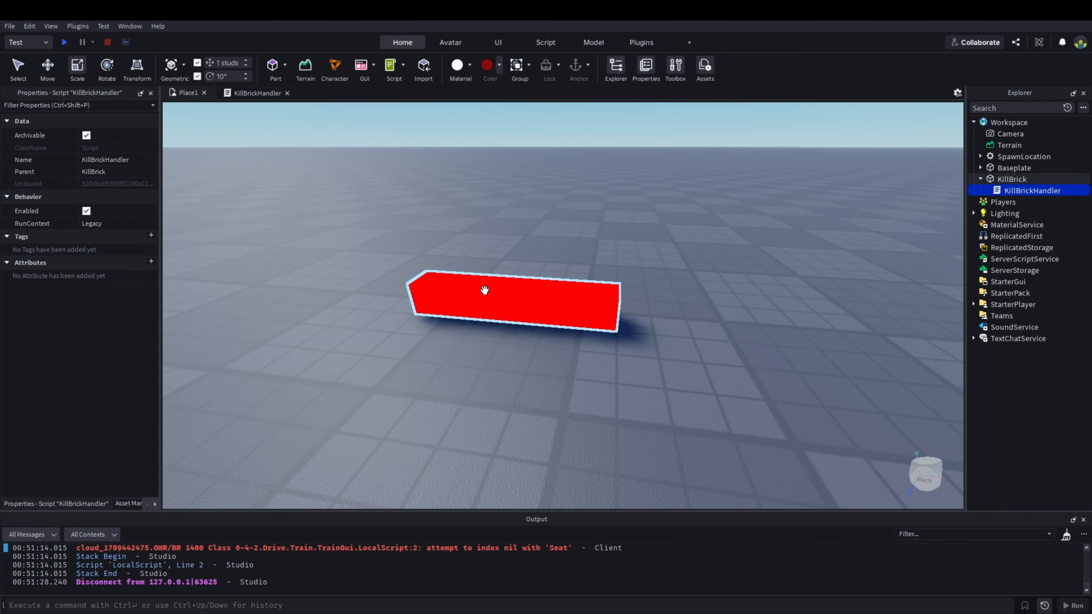
left_click(242, 96)
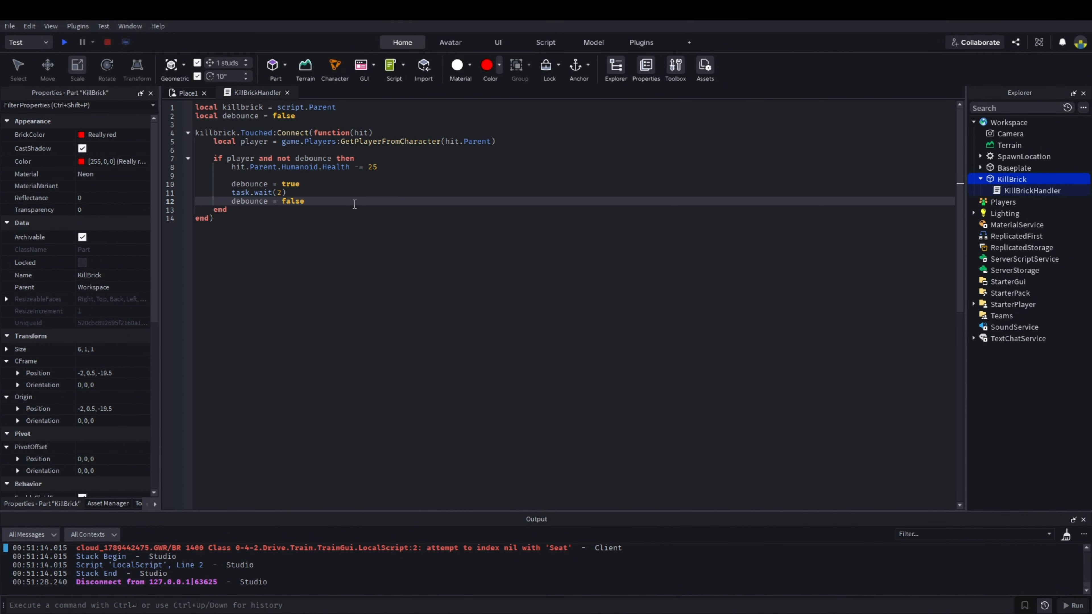
left_click(388, 168)
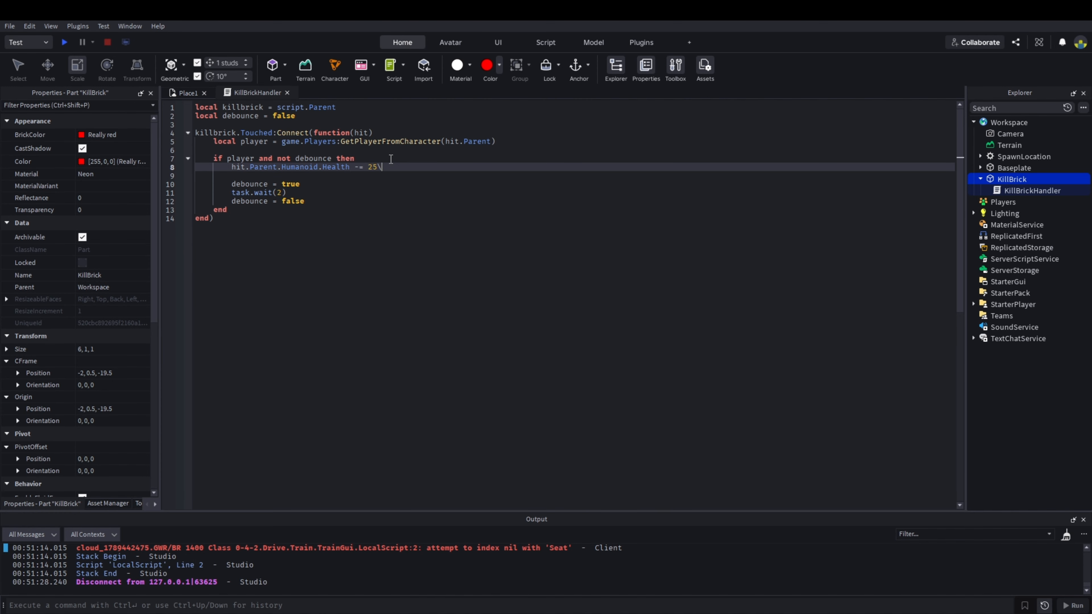
key("BackSpace")
type("0")
Step: Run a brief playtest of the edited script, walking the character forward from the spawn, and end it
left_click(69, 43)
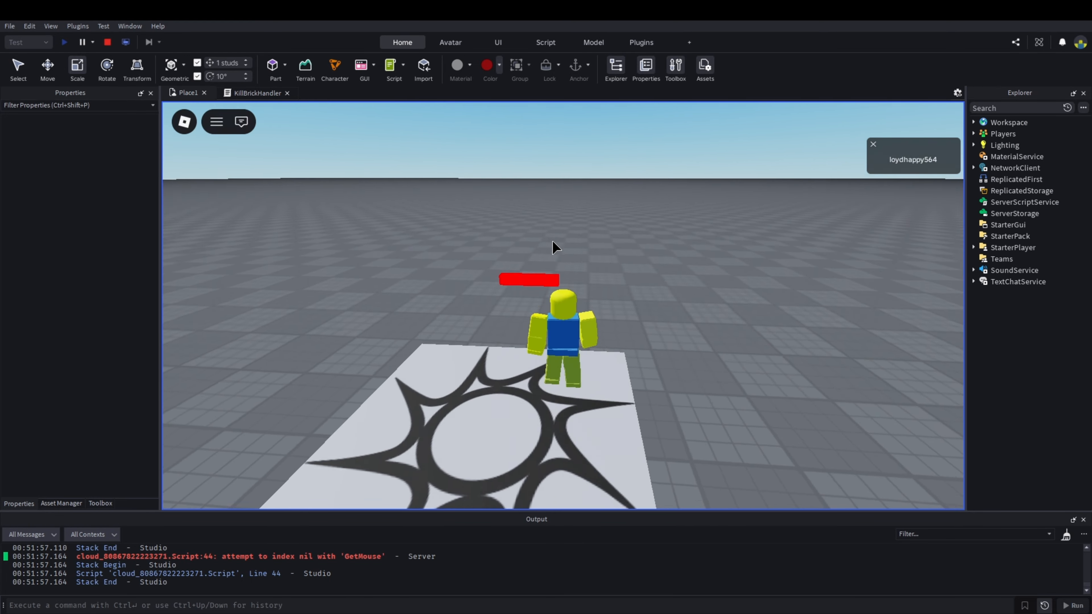
key("w")
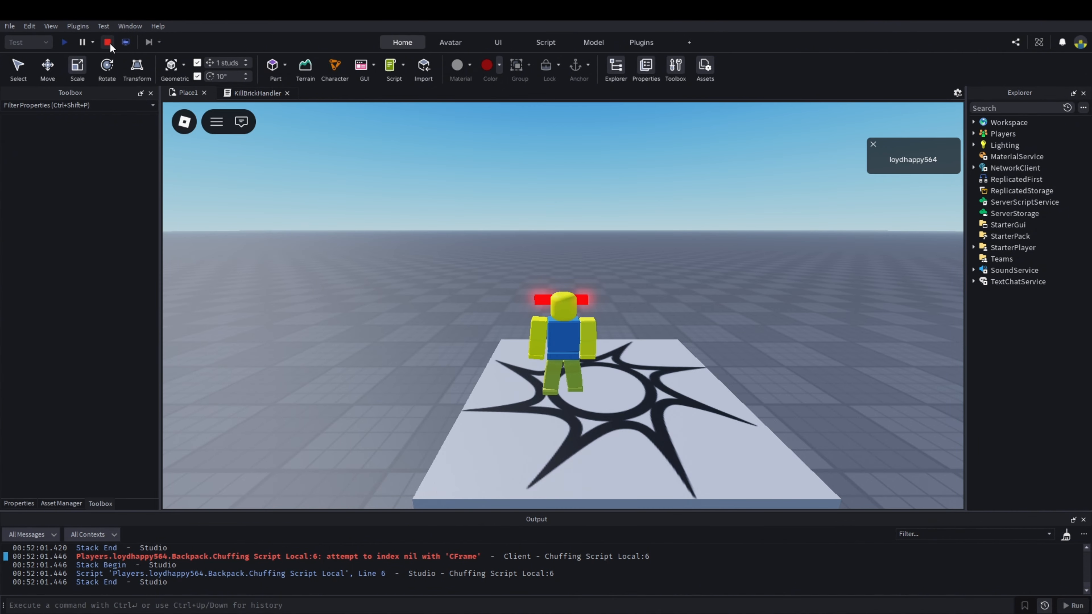
left_click(108, 42)
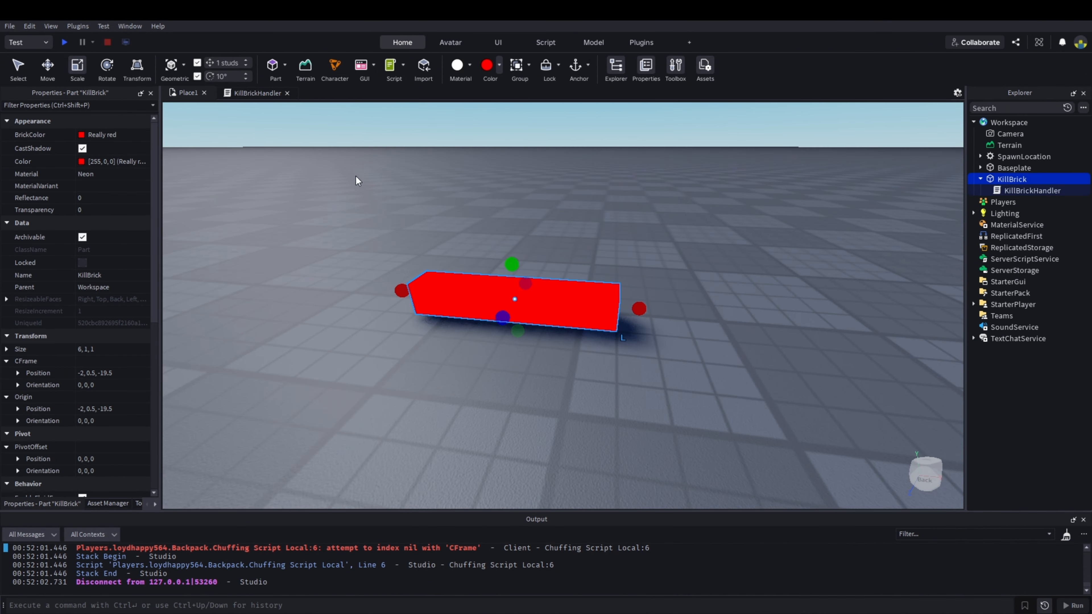
Step: Move the KillBrick closer to the spawn pad, to position 0, 0.5, -13.5
left_click(48, 67)
scroll(678, 280, "up", 2)
scroll(558, 315, "down", 8)
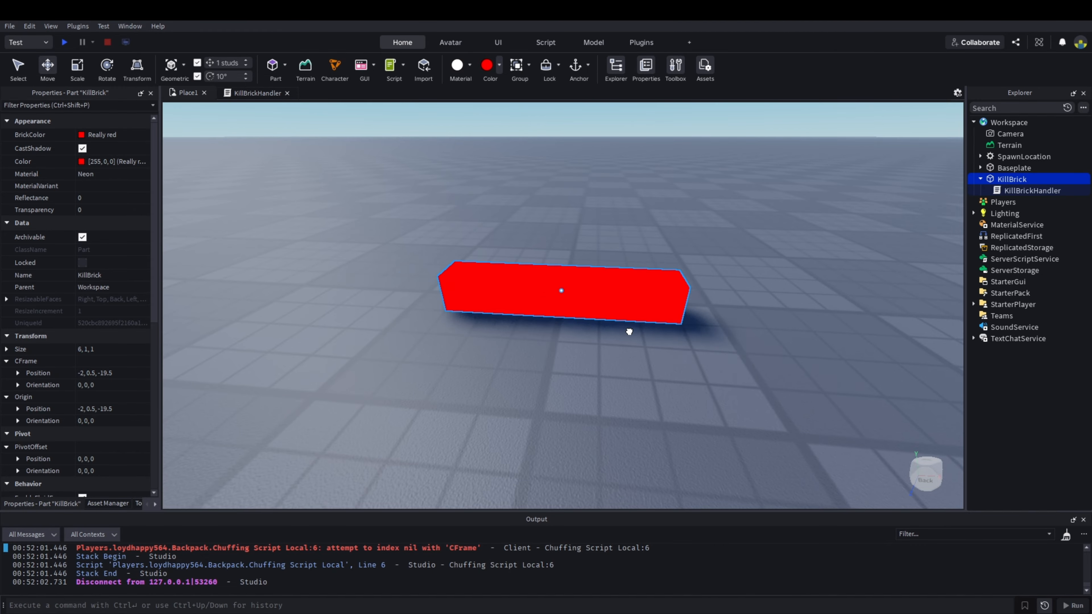
left_click_drag(628, 329, 529, 337)
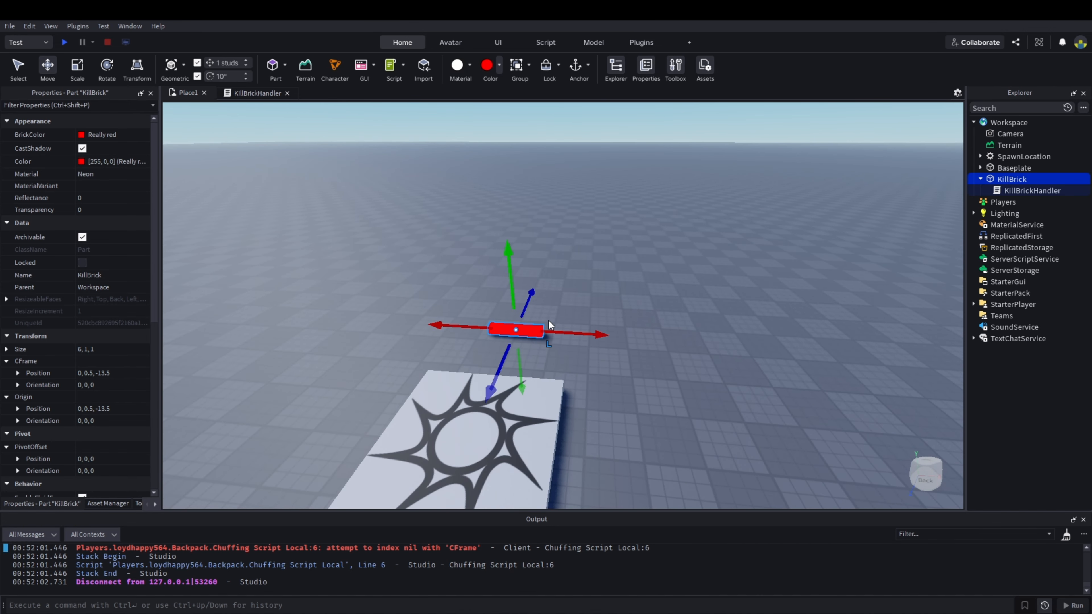
scroll(610, 309, "down", 5)
scroll(660, 311, "up", 7)
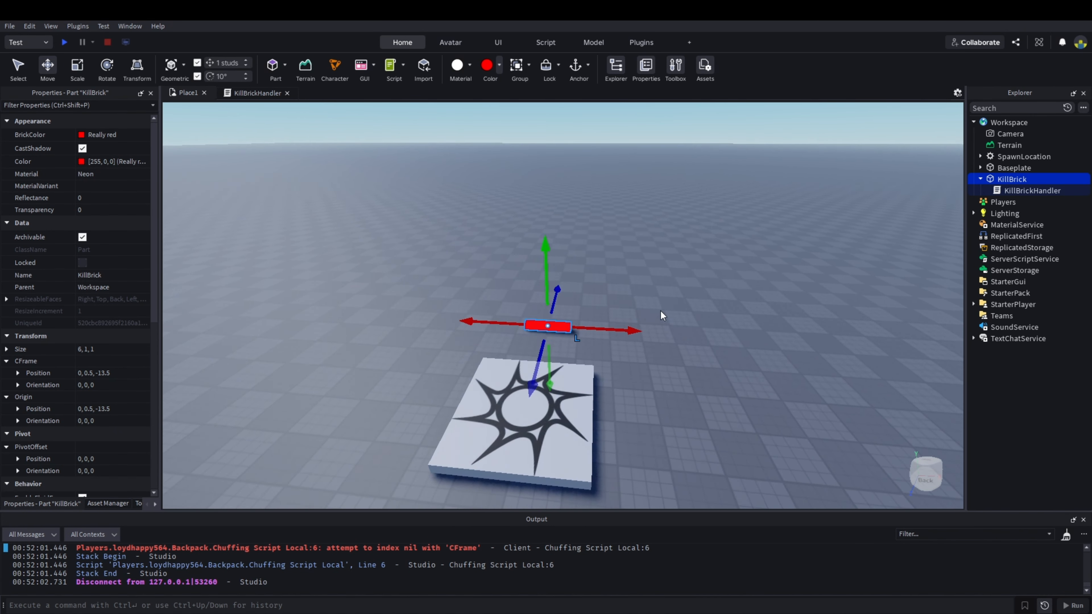
right_click_drag(662, 310, 662, 310)
scroll(661, 310, "down", 4)
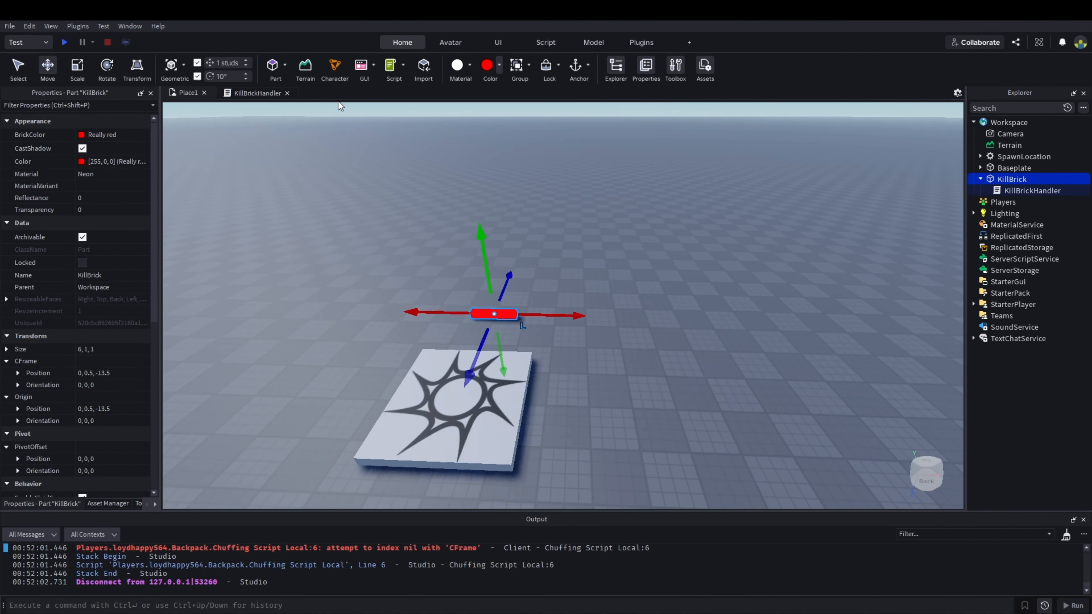
Step: Insert a new part beside the kill brick and give it the Basalt material and the colour Really black
key("w")
left_click(275, 69)
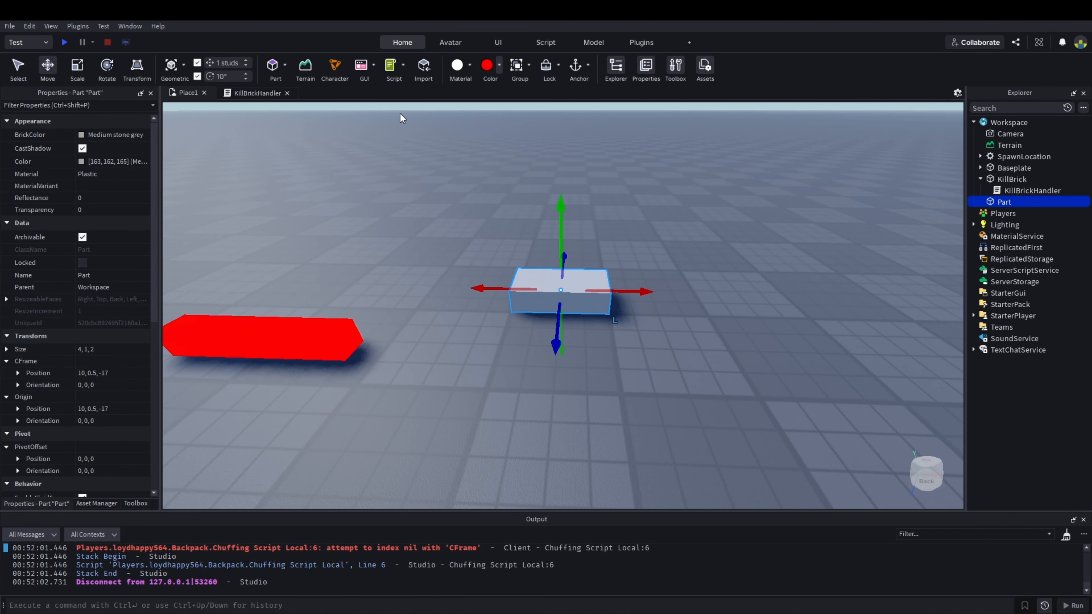
left_click(467, 65)
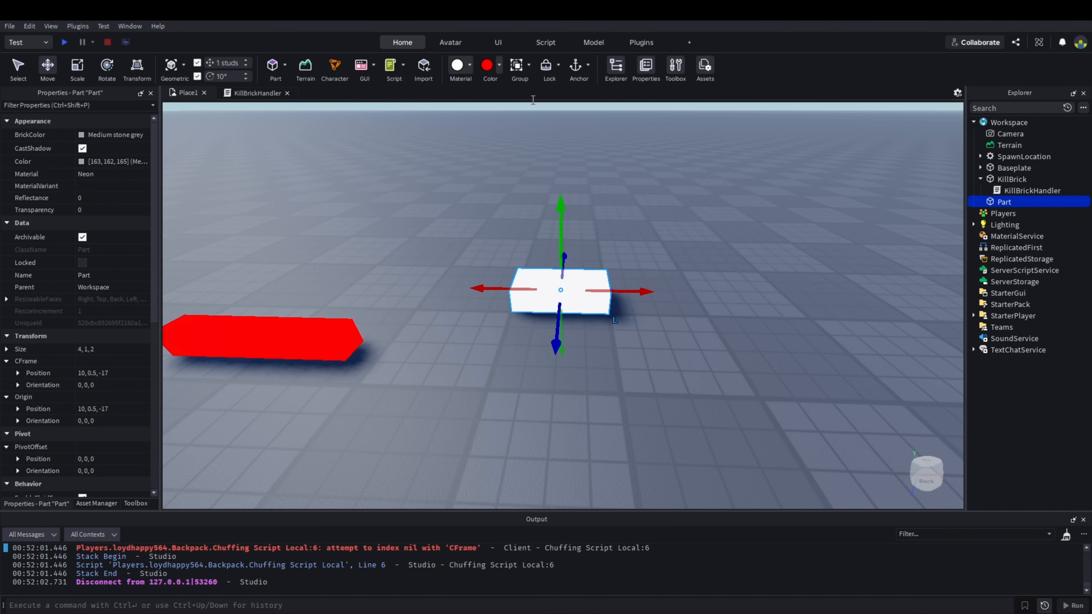
key("ctrl+z")
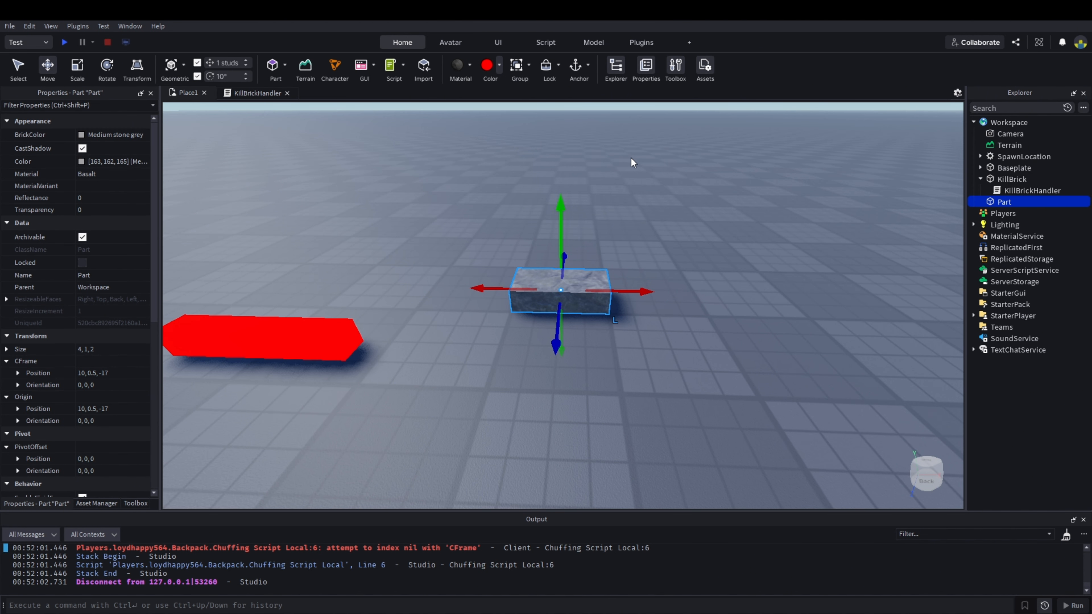
key("f")
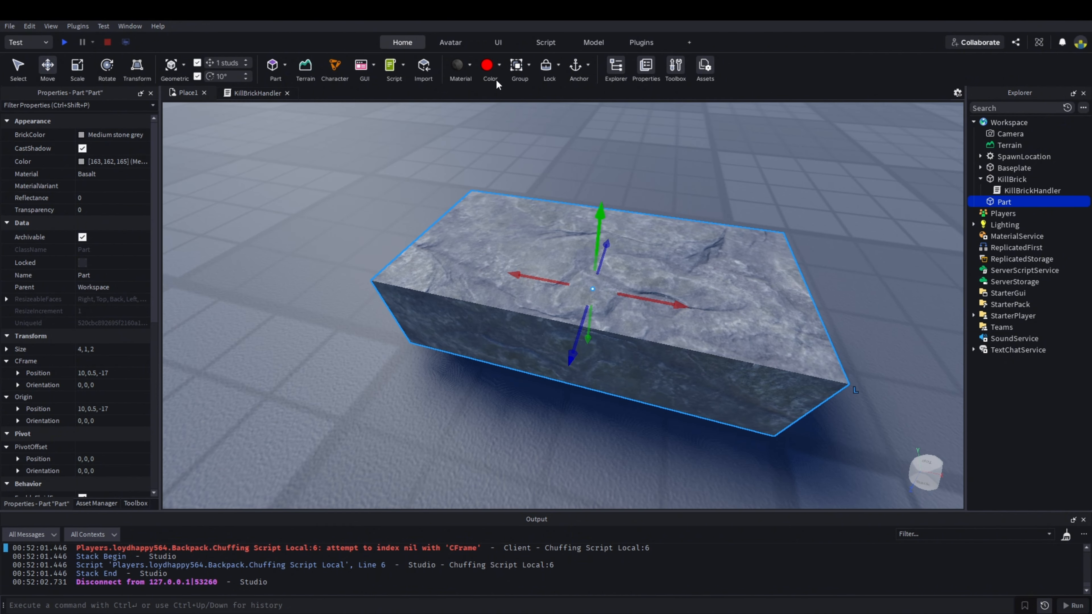
left_click(490, 68)
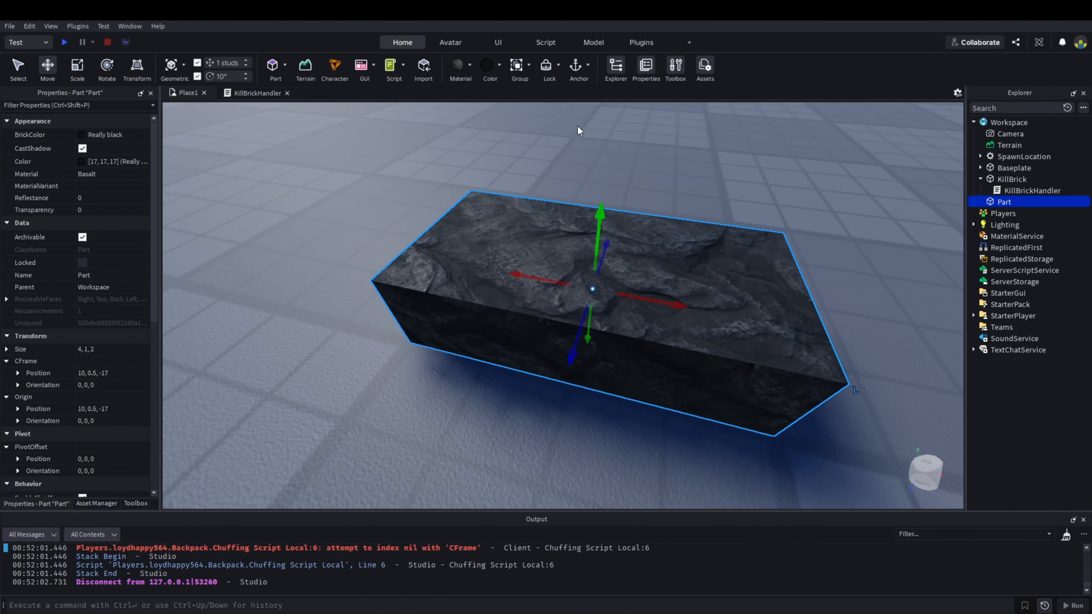
Step: Move the black basalt part along the Z axis to position 10, 0.5, -13
left_click(649, 198)
scroll(652, 200, "down", 5)
scroll(596, 296, "up", 2)
scroll(655, 330, "down", 3)
left_click_drag(585, 301, 558, 355)
scroll(655, 330, "up", 3)
right_click_drag(628, 340, 521, 289)
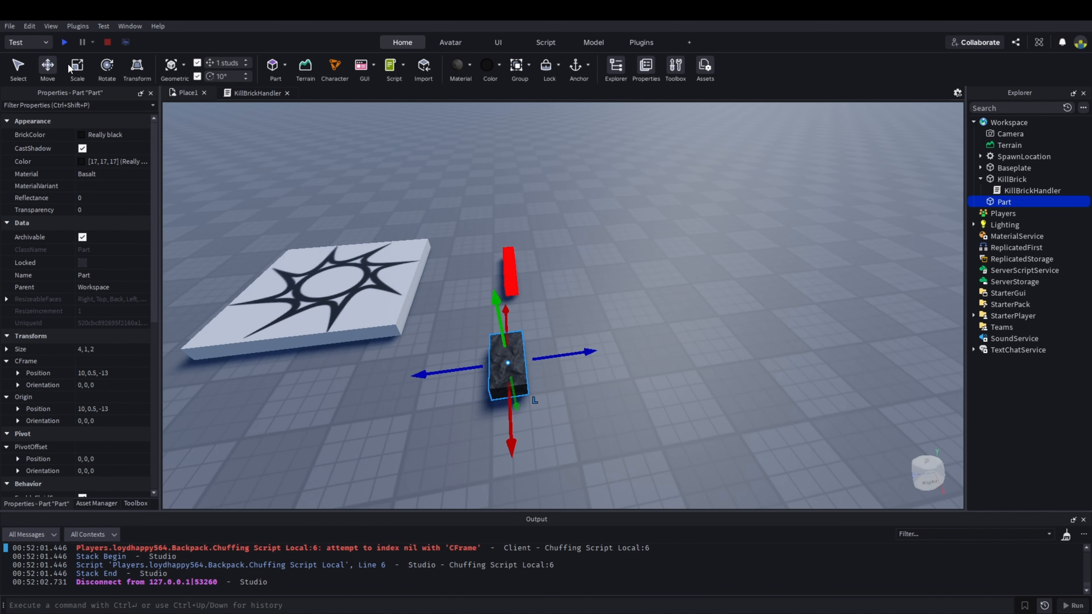
Step: Scale the basalt part to 12 studs long on both sides and widen it into a roughly square slab
left_click(88, 70)
right_click_drag(421, 172, 549, 275)
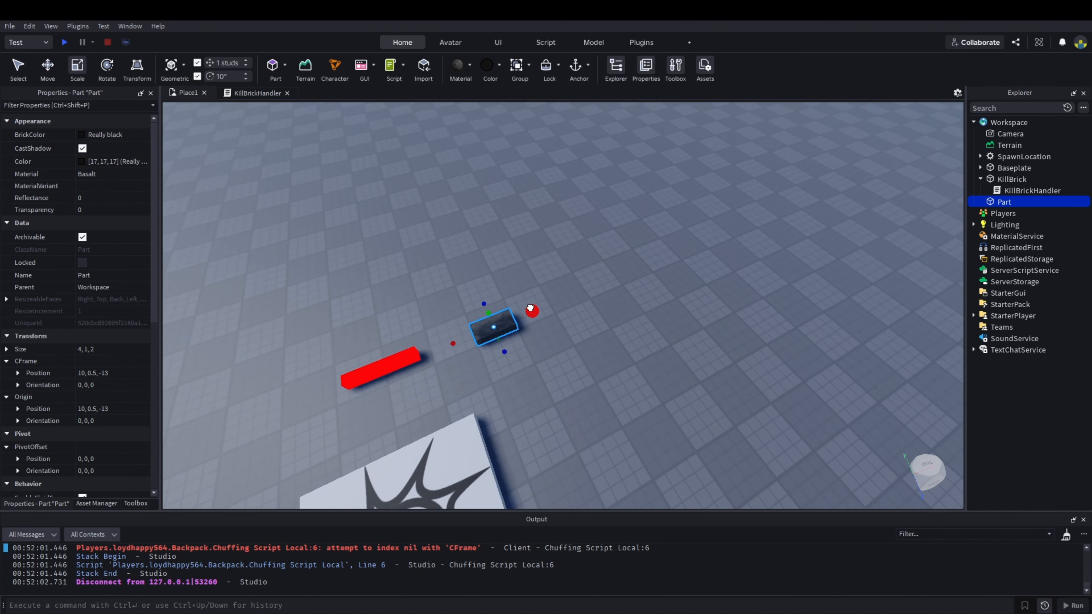
left_click_drag(530, 307, 568, 297)
right_click_drag(568, 298, 523, 291)
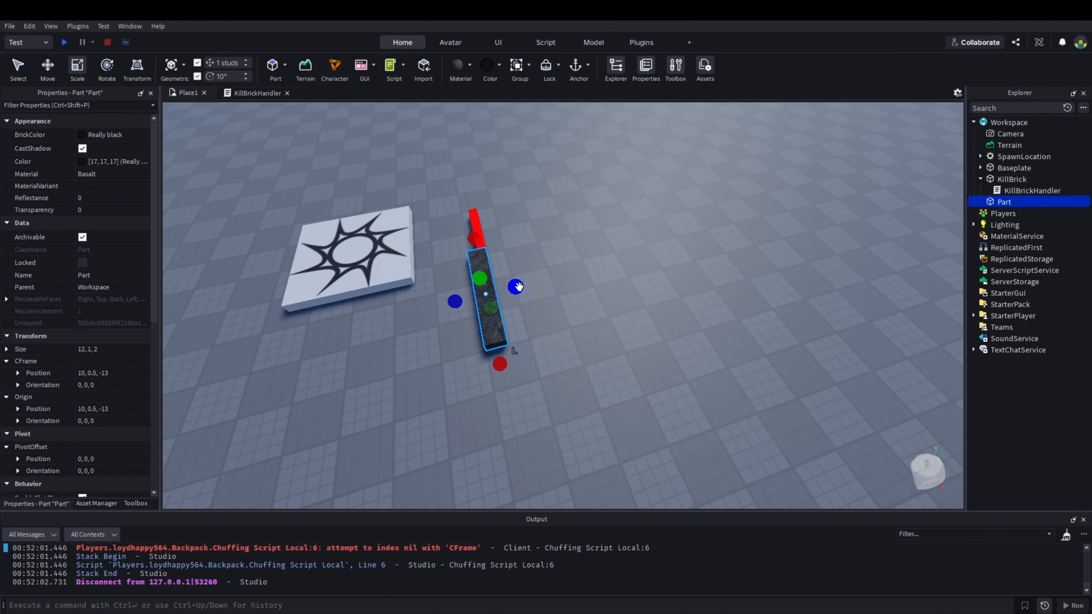
left_click_drag(519, 287, 575, 284)
left_click(622, 278)
right_click_drag(622, 279, 621, 277)
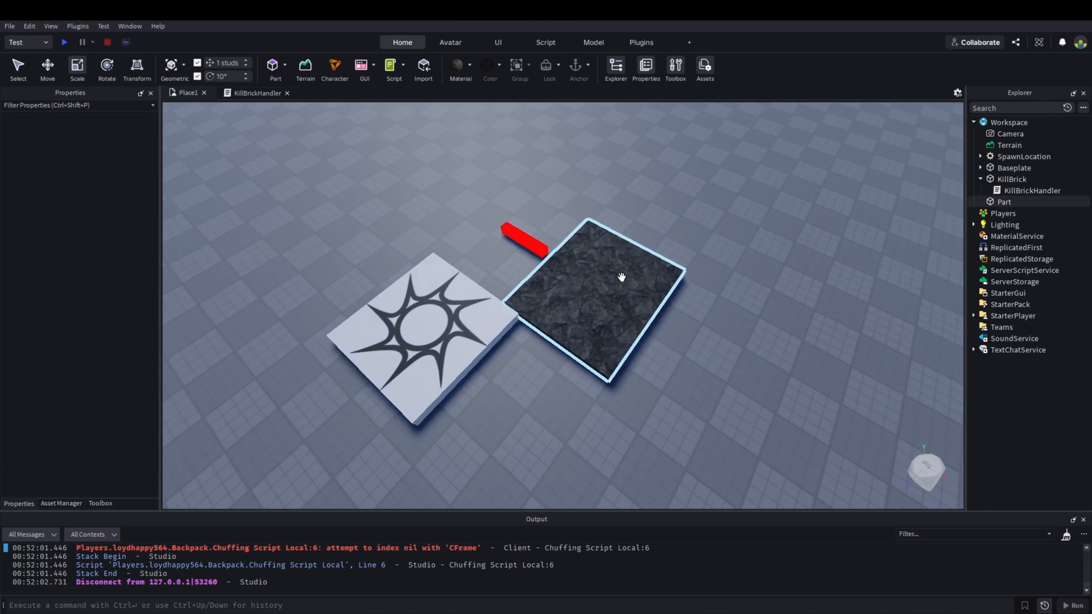
scroll(621, 277, "up", 3)
Step: Set the basalt slab's size to 14, 1, 14 and shift it away from the spawn to position 13, 0.5, -15
left_click(623, 287)
left_click(114, 346)
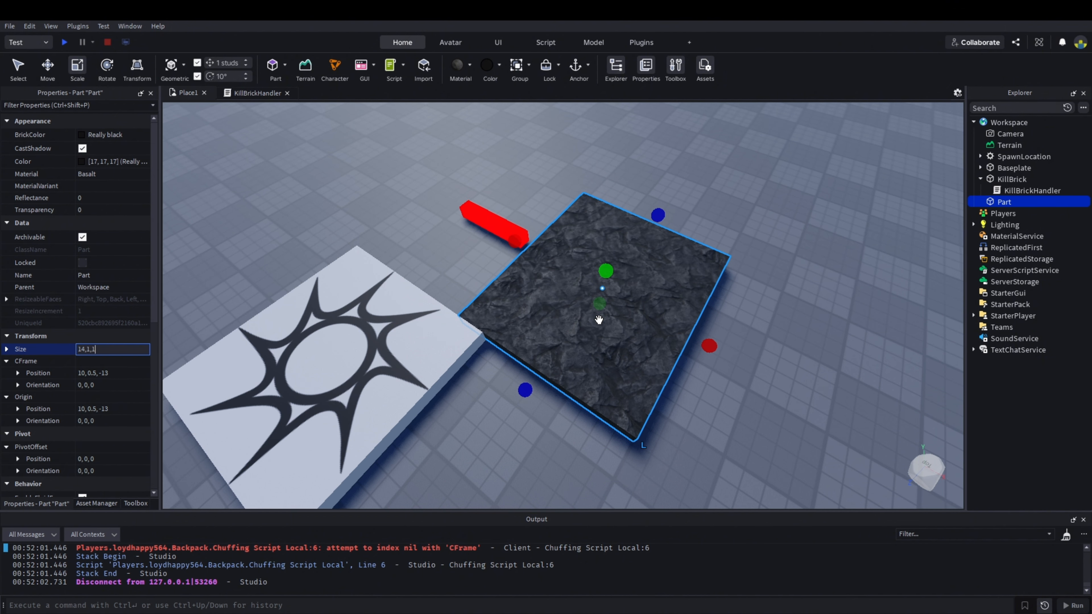
type("4")
key("Return")
left_click_drag(687, 301, 745, 311)
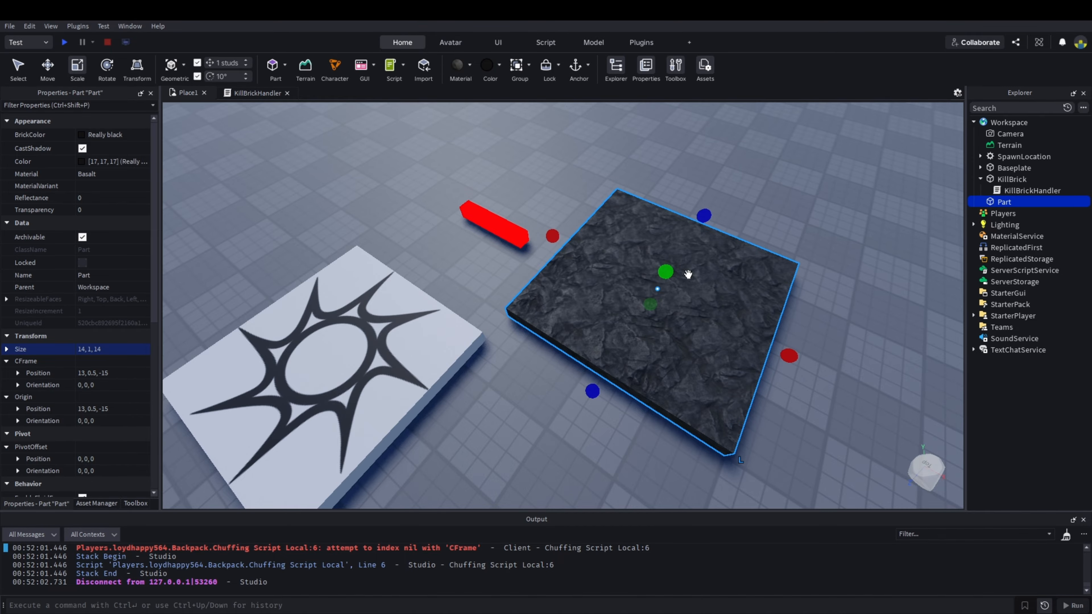
Step: Scale the basalt slab down to 12, 1, 12, shrinking its X and Z sides so it is centred at 14, 0.5, -14
left_click(117, 349)
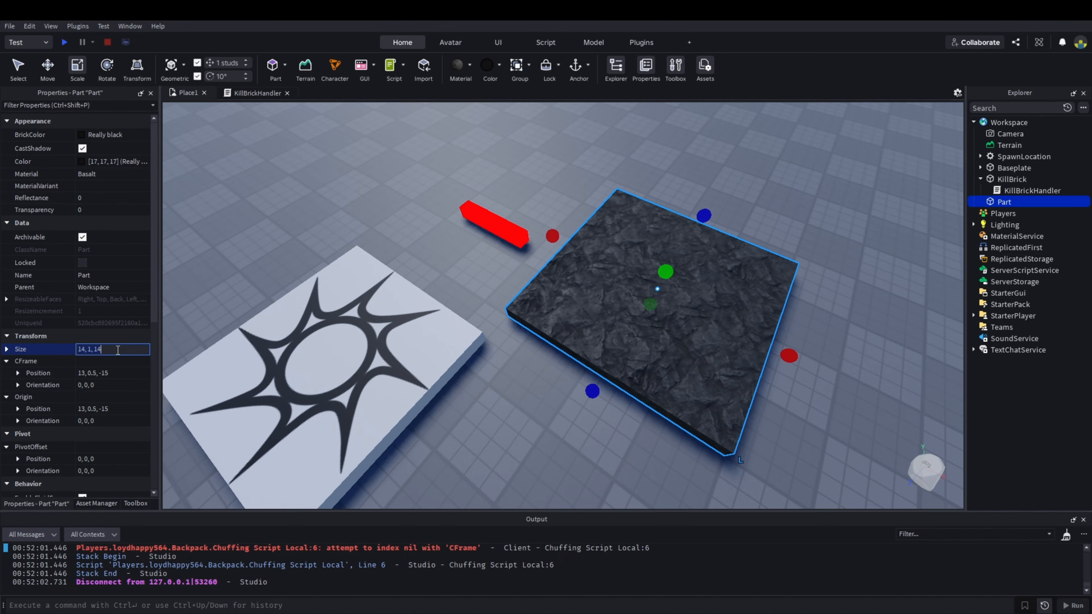
left_click(563, 199)
key("ctrl+z")
left_click_drag(554, 237, 575, 247)
left_click(575, 213)
left_click(702, 235)
left_click_drag(720, 219, 714, 234)
left_click(771, 219)
key("d")
right_click_drag(771, 220, 650, 220)
left_click(541, 243)
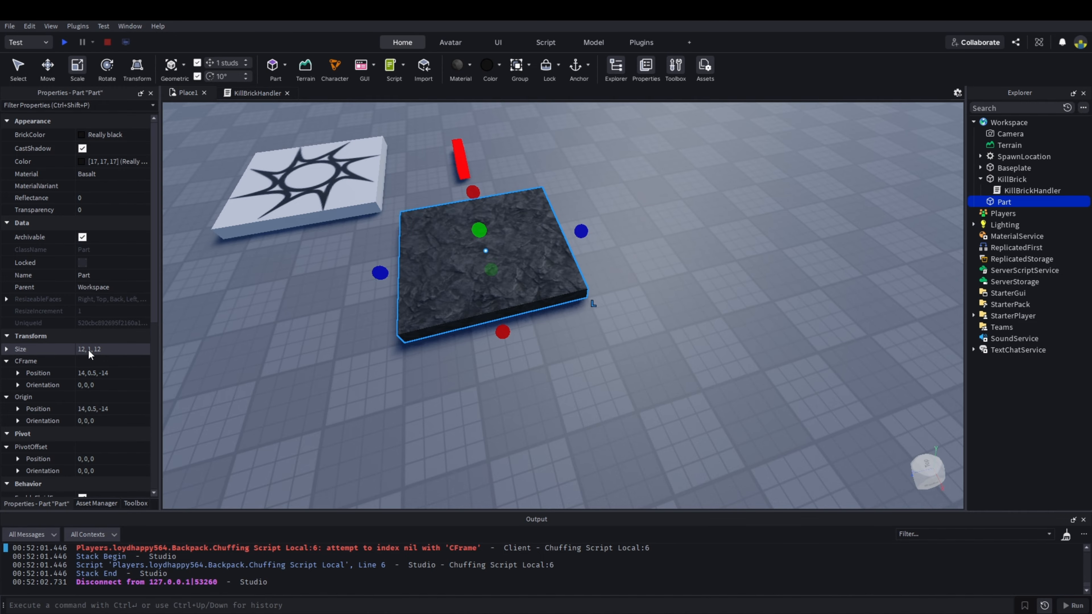
right_click_drag(804, 241, 803, 240)
left_click(674, 229)
right_click_drag(674, 228, 676, 231)
key("a")
key("a")
left_click_drag(411, 349, 254, 292)
key("d")
left_click(409, 260)
key("s")
key("d")
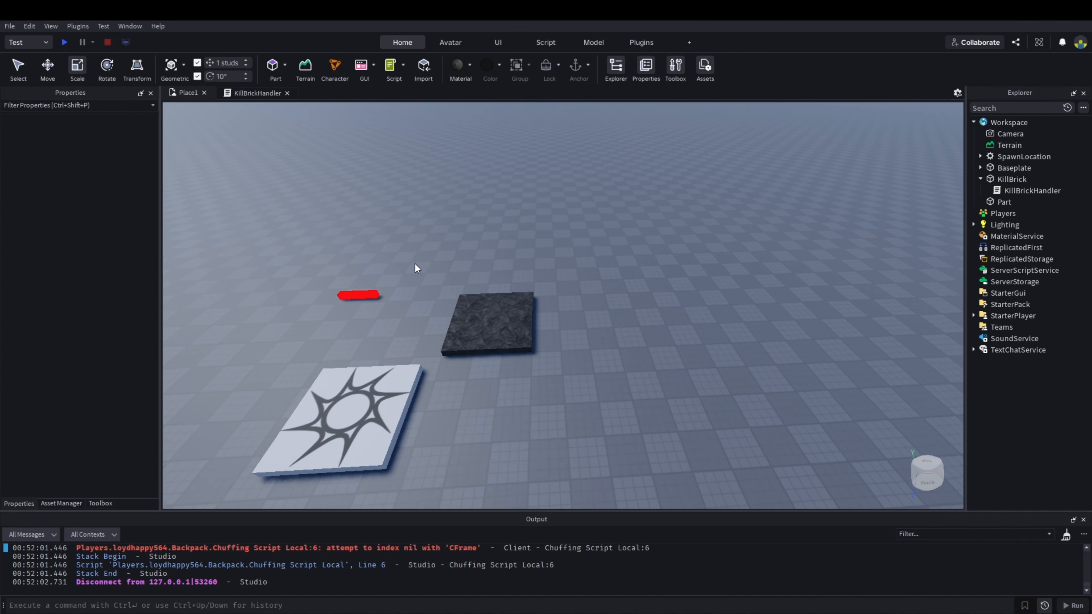
key("w")
key("a")
Step: Rename the basalt slab Platform in the Workspace and deselect it
left_click(554, 309)
mouse_move(1018, 201)
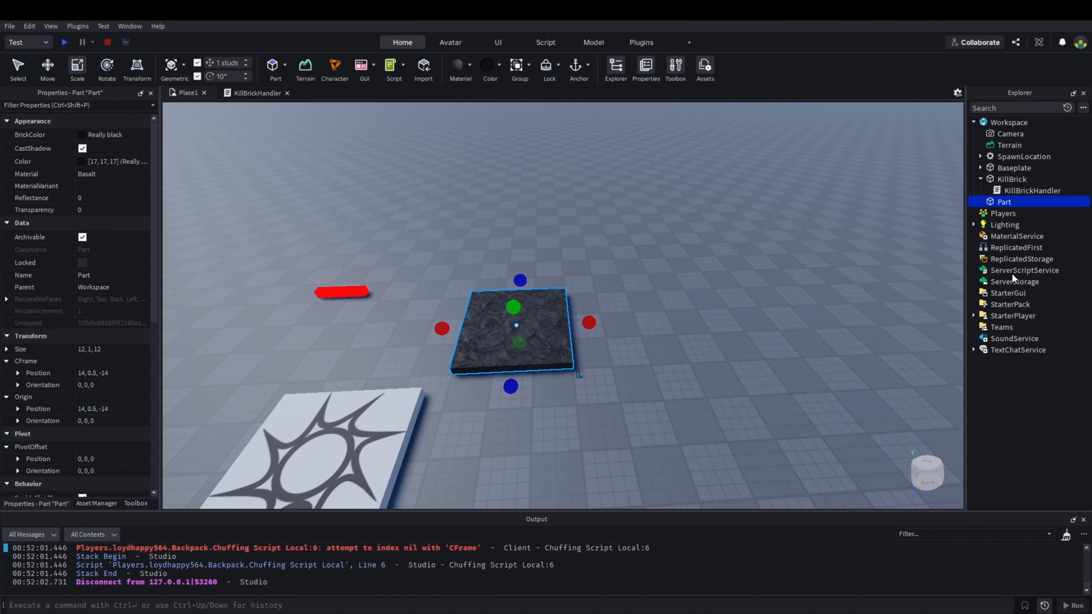
key("F2")
type("Platform")
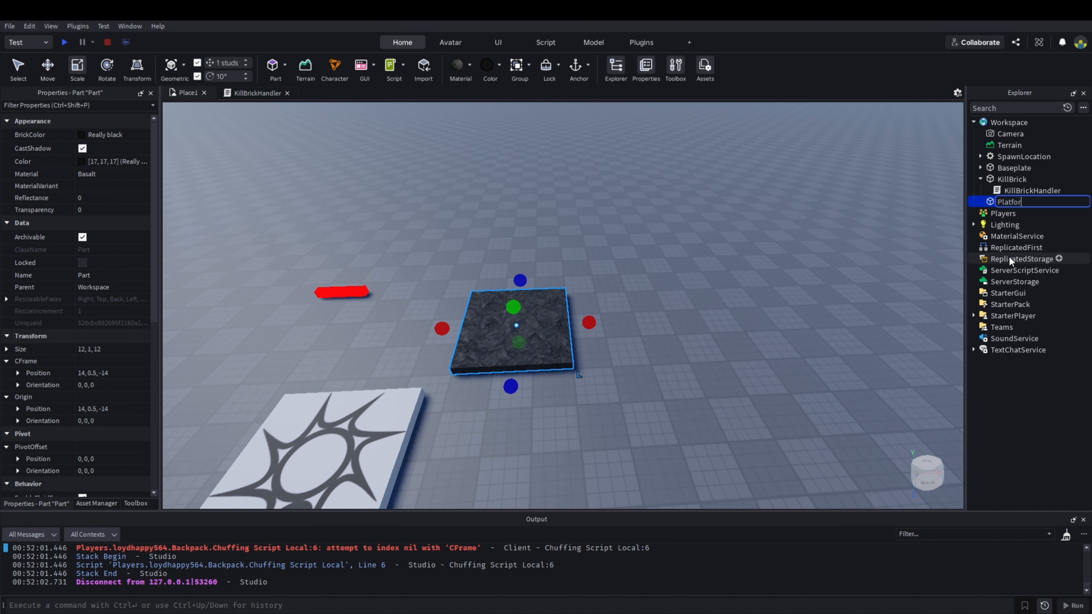
key("Return")
left_click(613, 184)
key("w")
key("d")
key("d")
key("a")
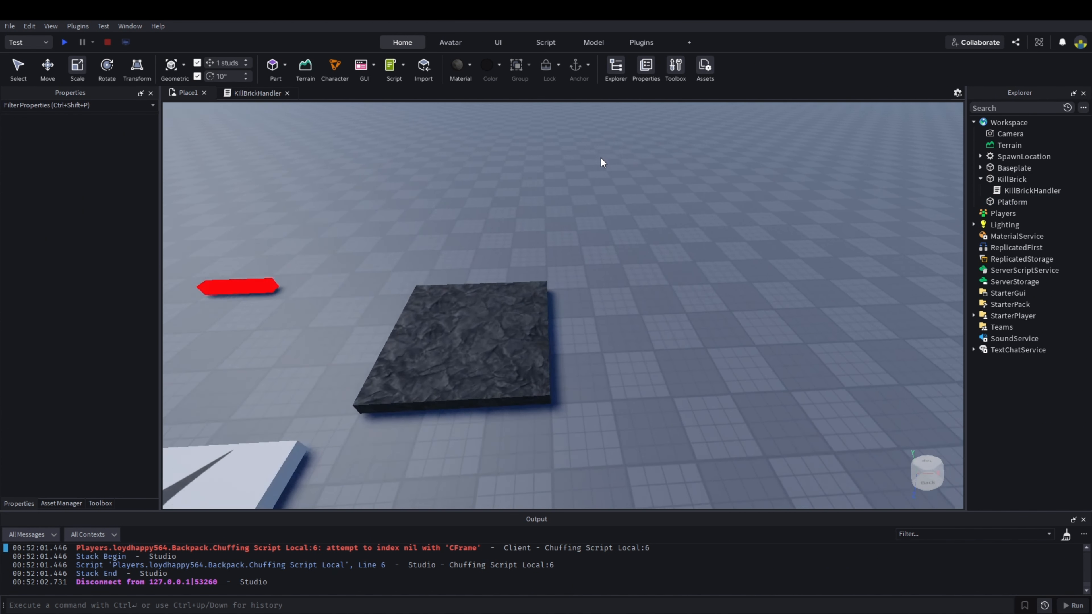
key("s")
key("a")
key("w")
key("d")
key("s")
key("a")
right_click_drag(576, 170, 567, 297)
key("s")
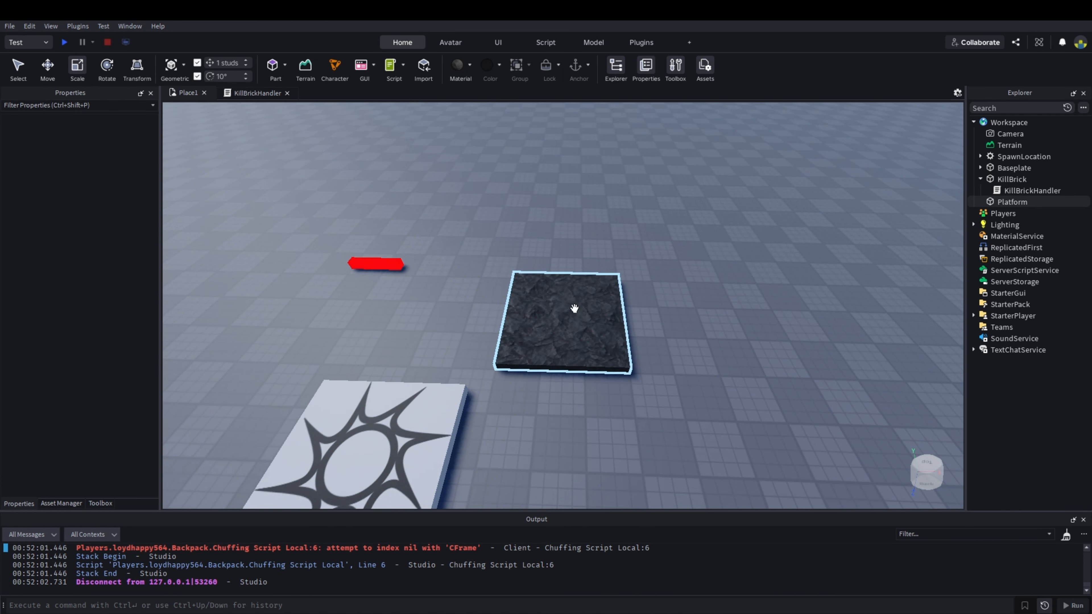
key("s")
key("d")
key("w")
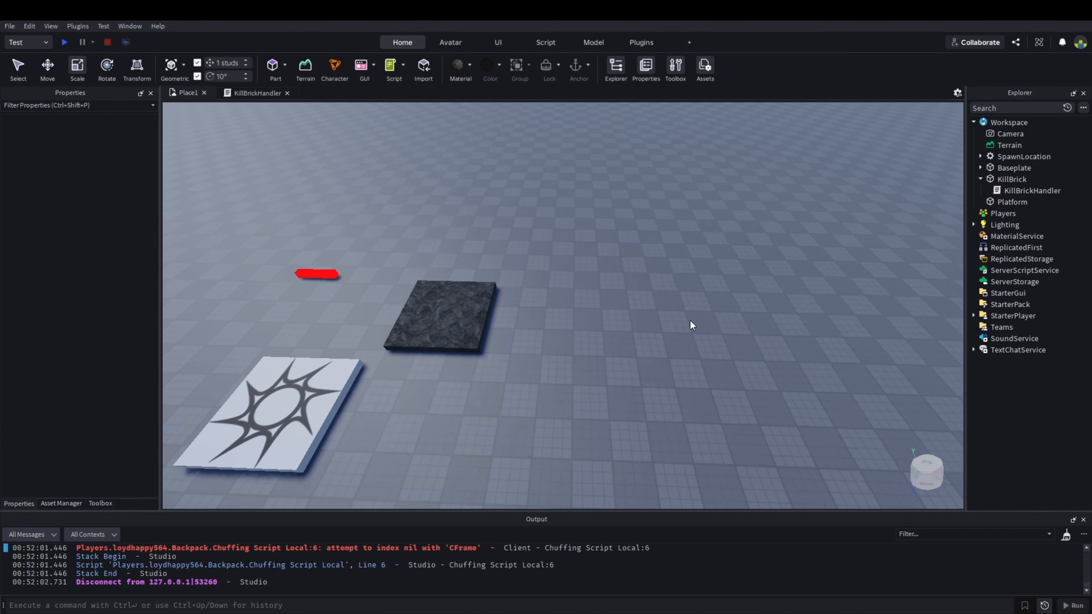
Step: Duplicate the basalt platform and place the copy beside the original at position 34, 0.5, -14
key("a")
key("s")
key("w")
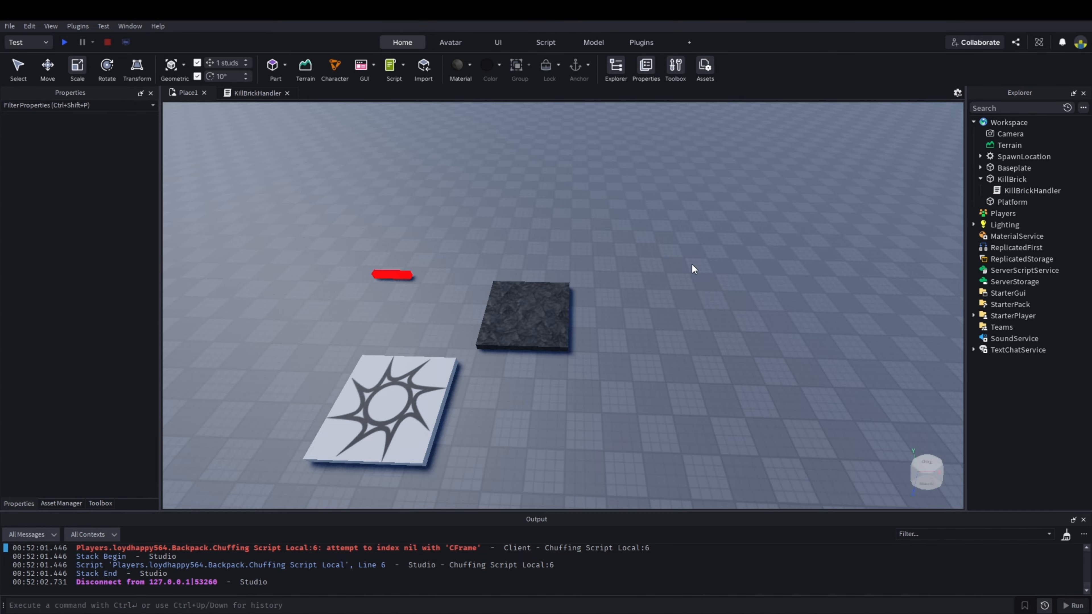
left_click(535, 311)
left_click_drag(538, 317, 646, 322)
key("ctrl+d")
Step: Set the duplicated platform's size to 20, 1, 20 and deselect it
left_click(113, 348)
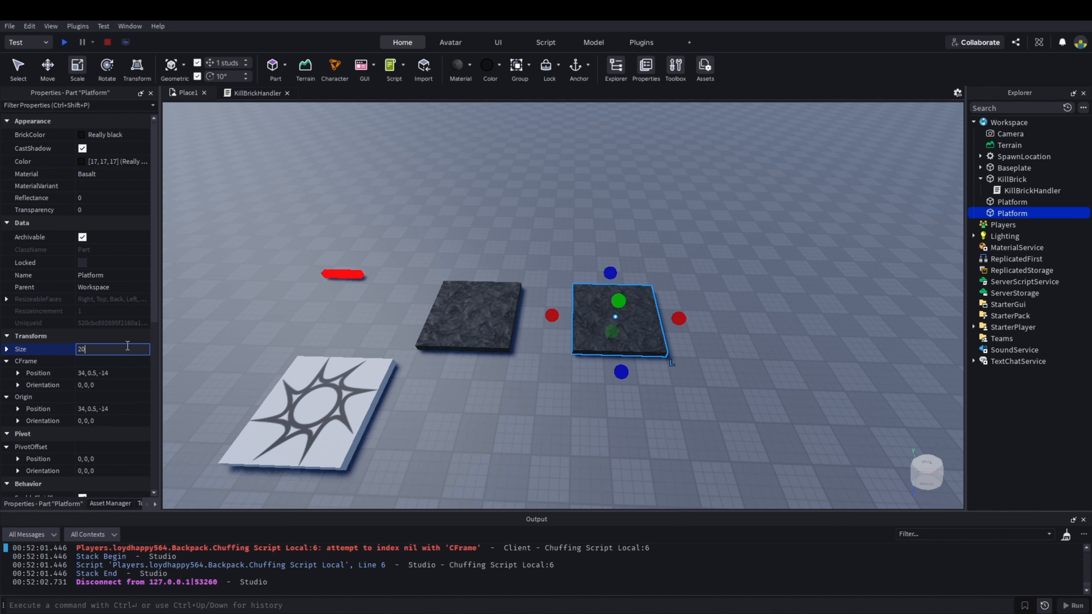
type("20, 1, 20")
key("Return")
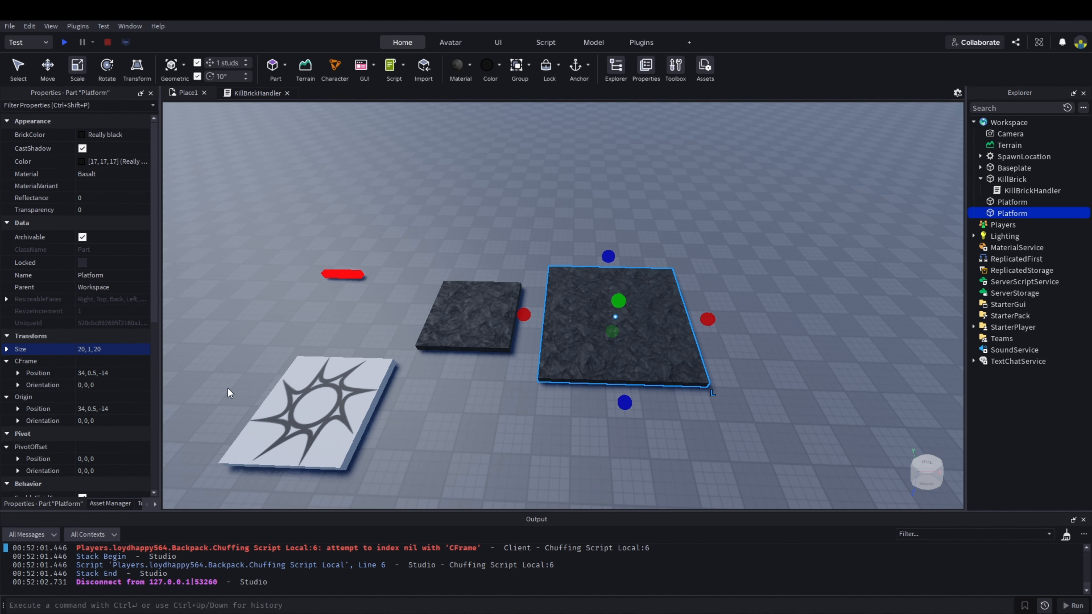
left_click(617, 159)
Step: Move the spawn location onto the middle of the large basalt slab
key("s")
key("w")
key("d")
left_click_drag(406, 381, 535, 358)
key("w")
key("w")
right_click_drag(668, 311, 669, 313)
key("s")
left_click(681, 292)
Step: Delete the Baseplate from the Workspace
key("s")
right_click_drag(761, 246, 636, 257)
key("w")
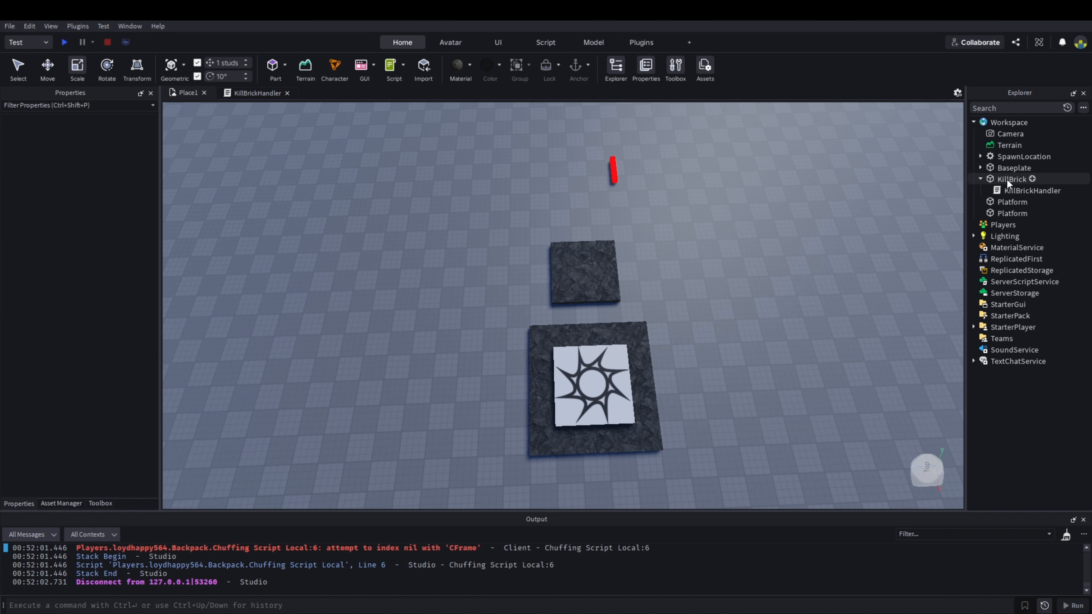
left_click(1012, 167)
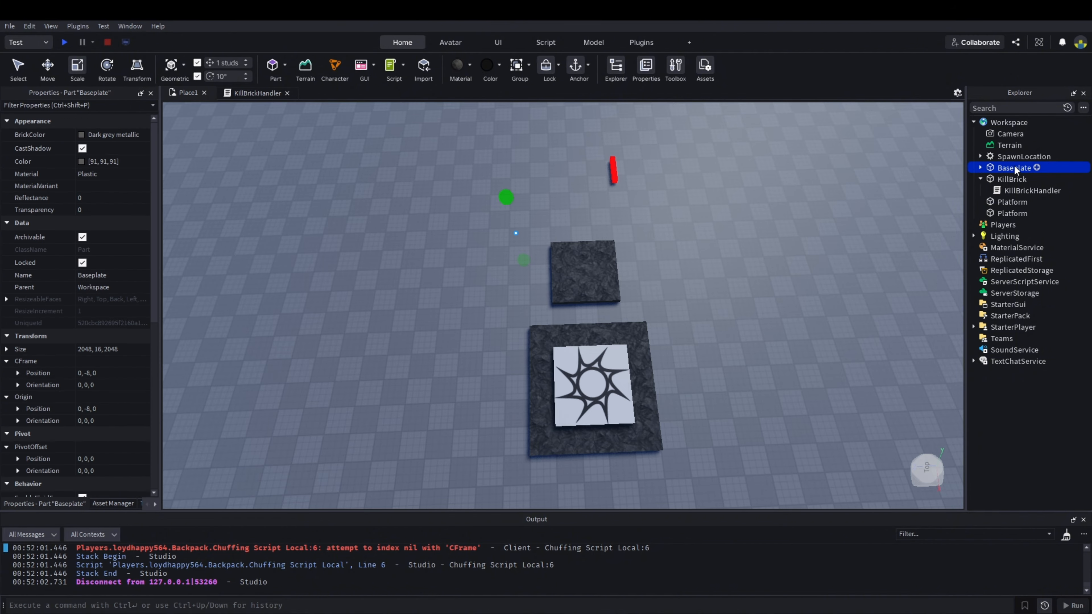
key("Delete")
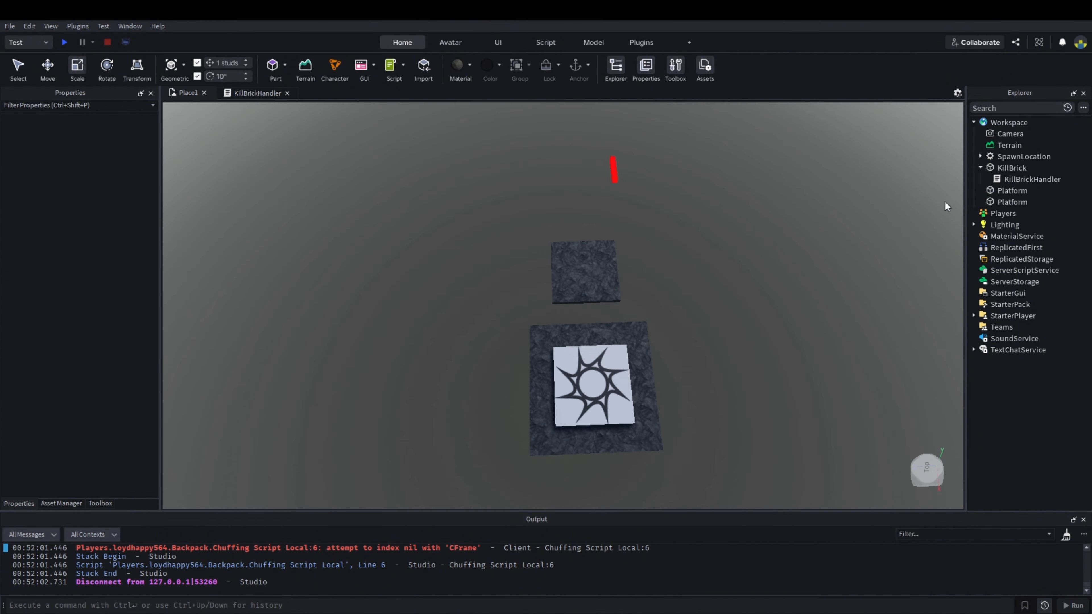
Step: Scale the smaller basalt platform down along X to a narrow strip next to the spawn slab
key("s")
right_click_drag(879, 231, 813, 261)
key("w")
right_click_drag(705, 310, 667, 287)
key("w")
key("s")
key("w")
key("s")
key("s")
key("a")
key("w")
key("s")
left_click(575, 288)
key("w")
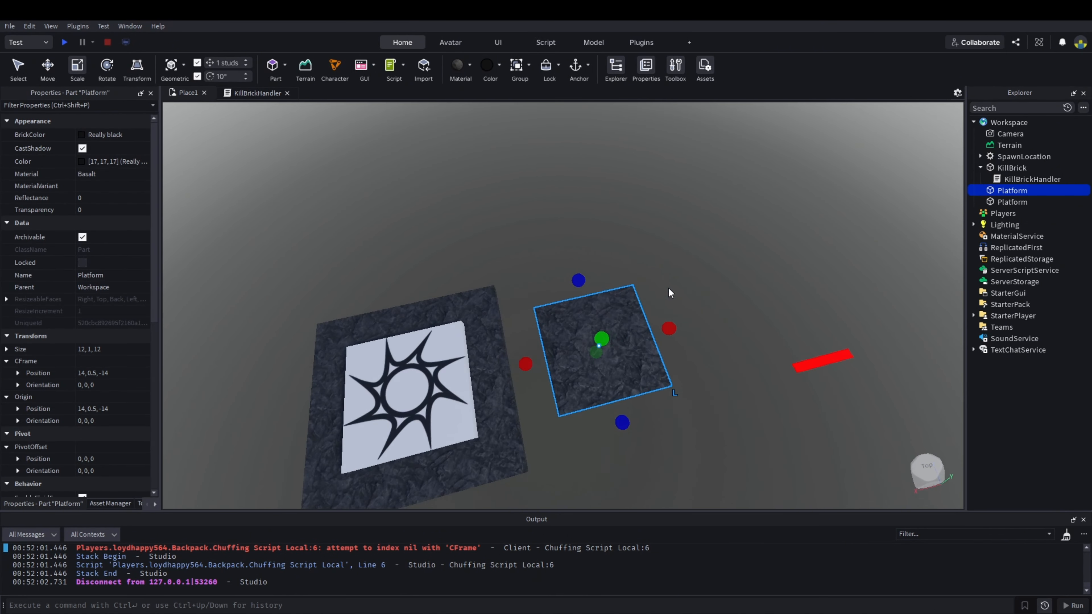
key("w")
left_click(476, 277)
key("s")
key("w")
right_click_drag(572, 266, 555, 245)
left_click(511, 260)
key("w")
left_click_drag(605, 260, 463, 279)
left_click(511, 278)
key("s")
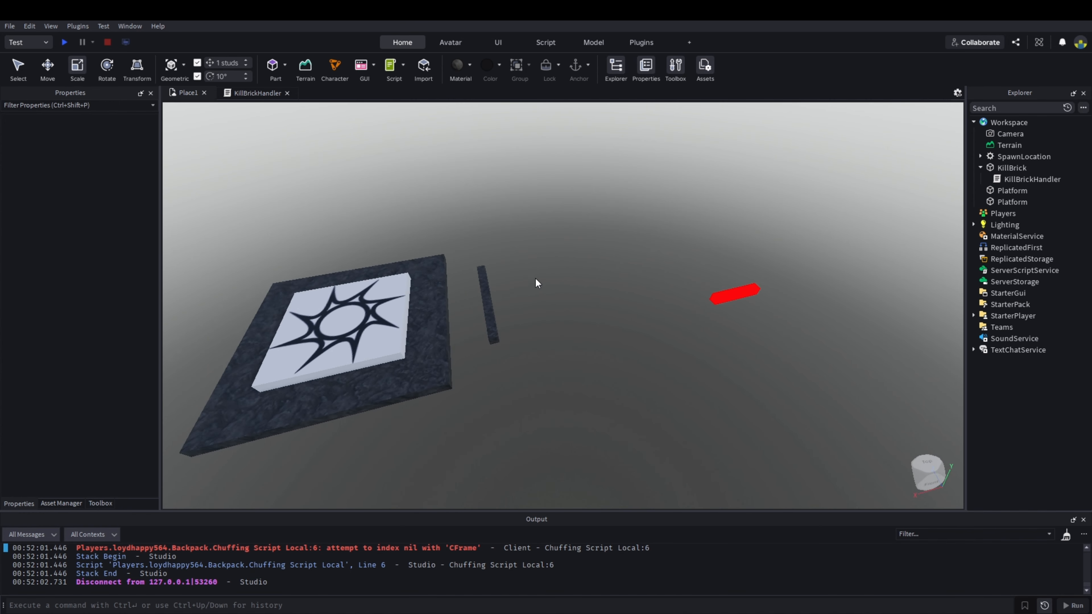
Step: Widen the narrow basalt strip to size 2, 1, 12, centred at 19, 0.5, -14
right_click_drag(534, 277, 539, 277)
key("w")
left_click(583, 300)
key("d")
left_click_drag(543, 300, 562, 299)
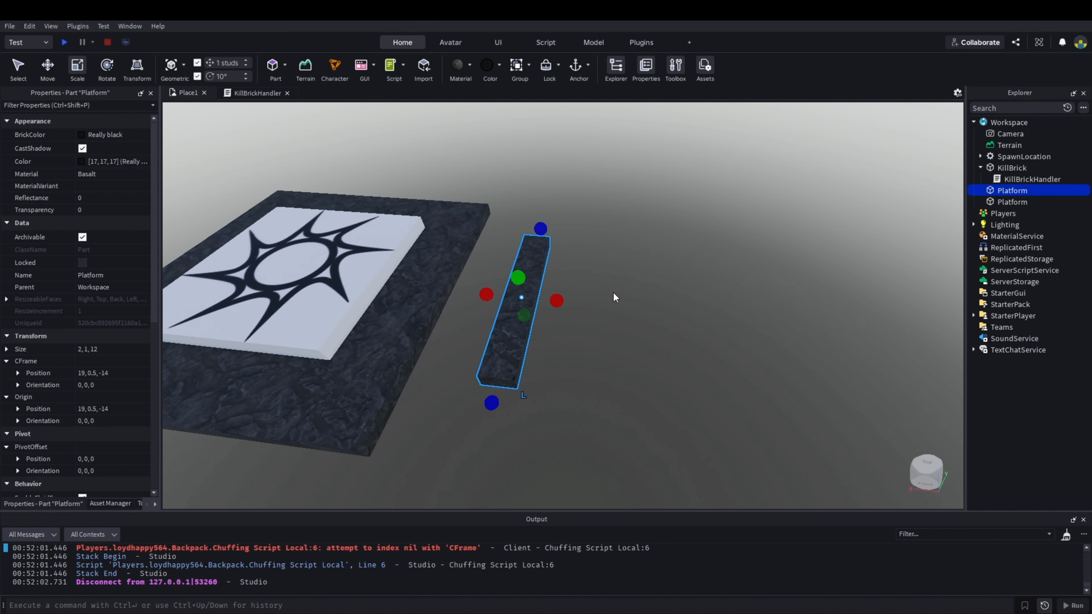
left_click(614, 291)
Step: Duplicate the basalt strip and scale the copy into a thinner 1, 1, 12 strip centred at 16.5, 0.5, -14
key("s")
right_click_drag(614, 292, 637, 288)
key("w")
key("d")
left_click(758, 271)
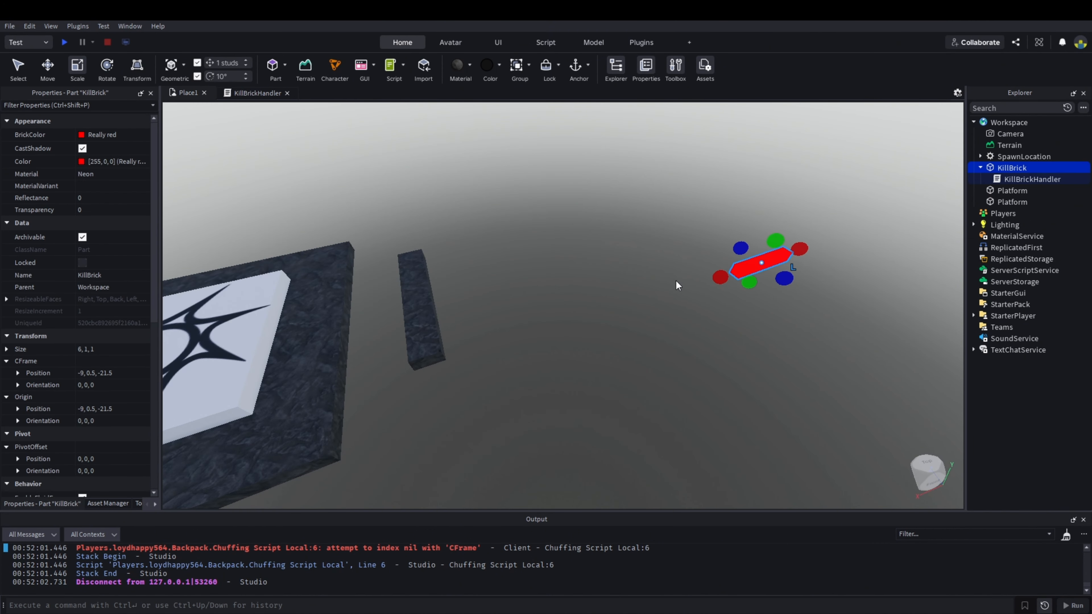
key("w")
right_click_drag(739, 277, 590, 284)
left_click(533, 284)
key("s")
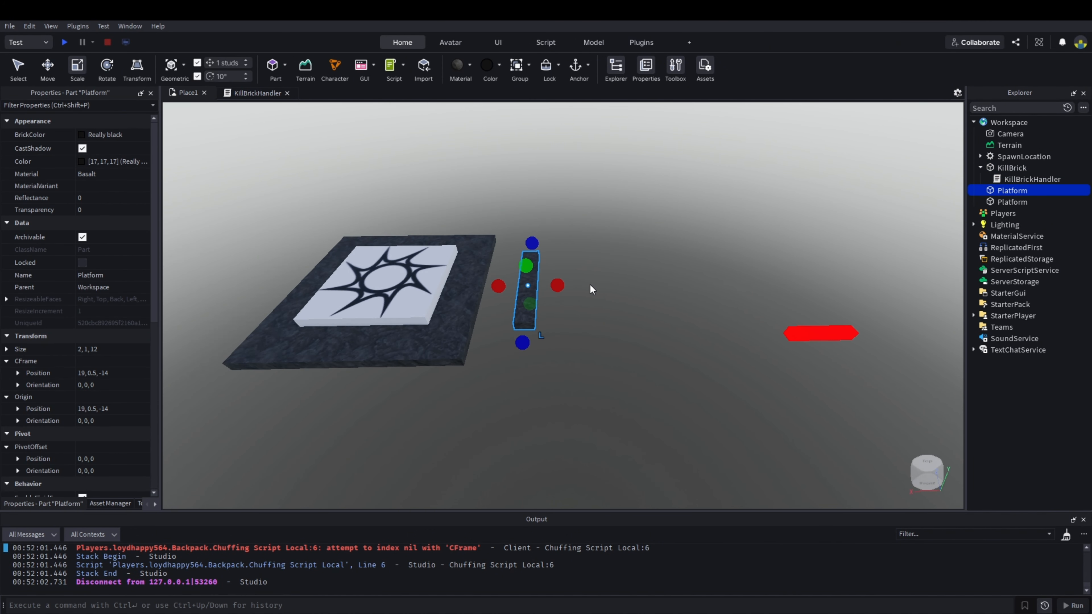
key("w")
key("ctrl+d")
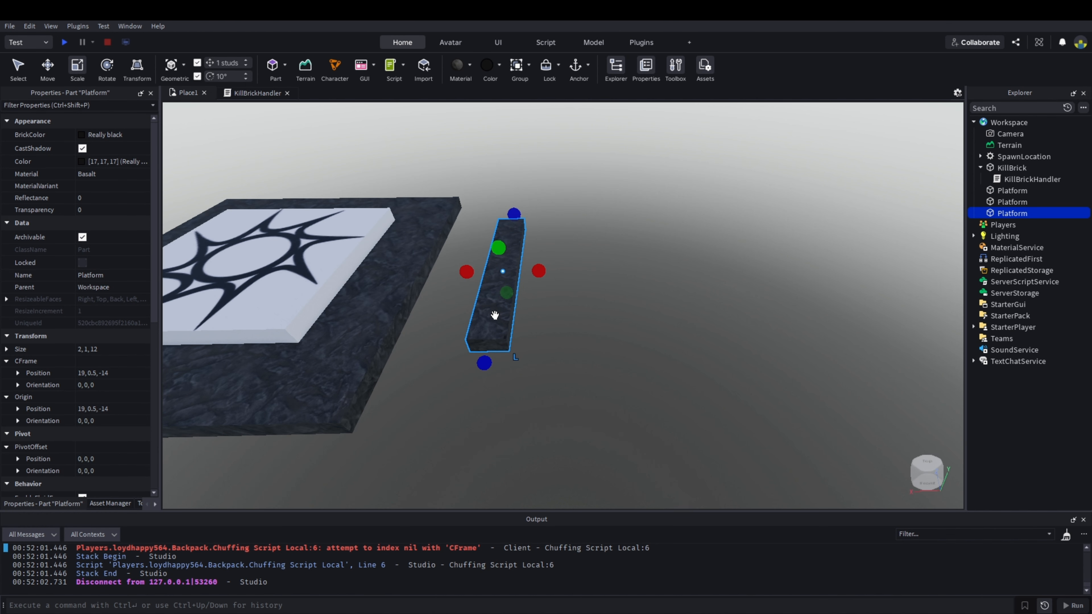
left_click_drag(540, 271, 571, 272)
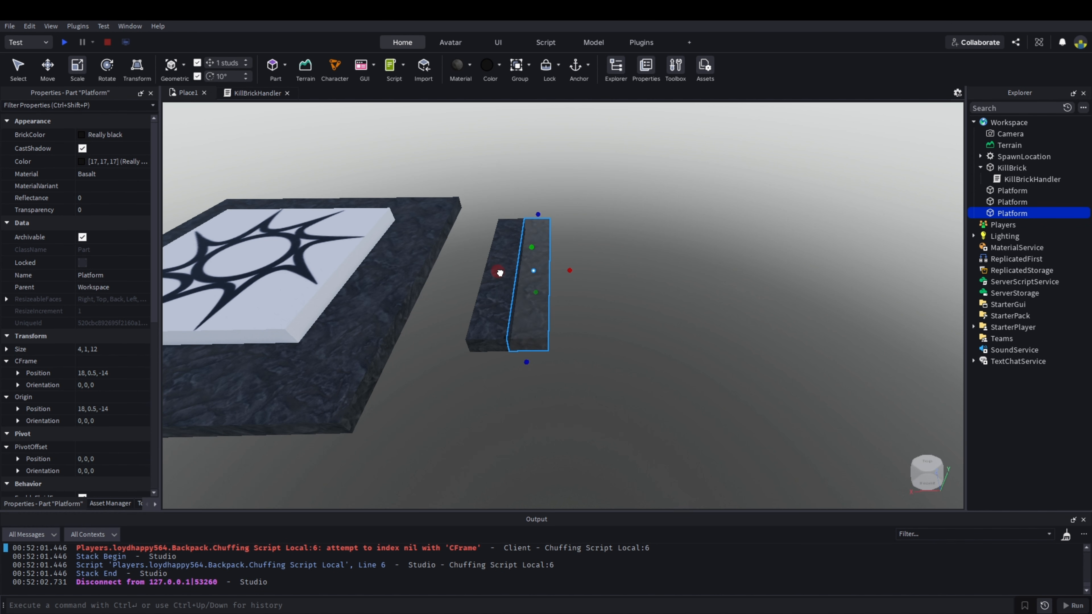
left_click_drag(499, 272, 525, 274)
left_click(645, 286)
Step: Move the KillBrick onto the thin basalt strip and rotate it 90 degrees about Y to align with the strip
right_click_drag(645, 286, 658, 287)
key("s")
key("w")
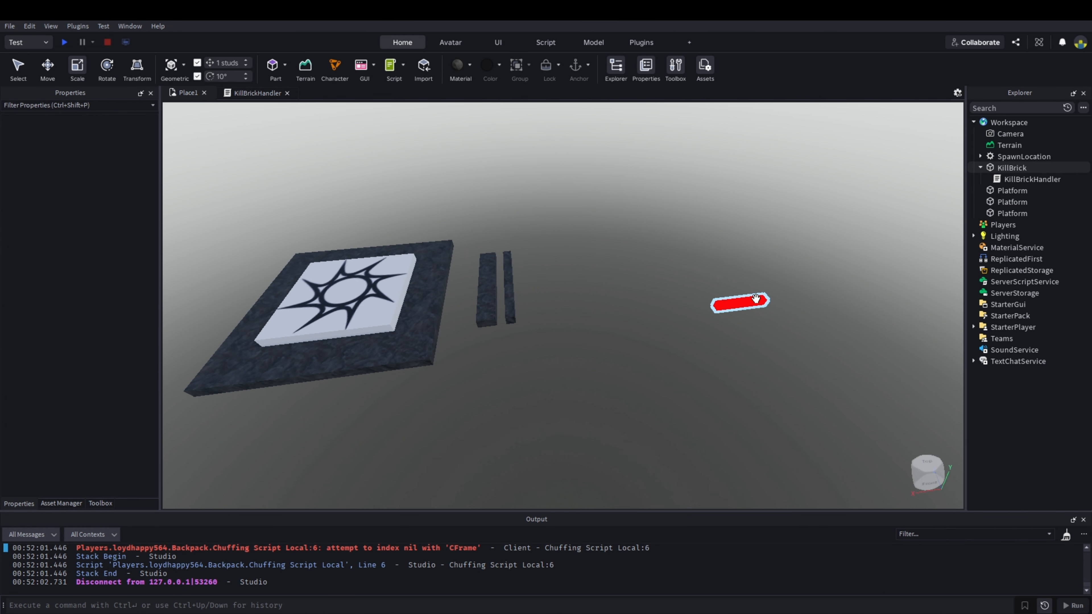
left_click(755, 298)
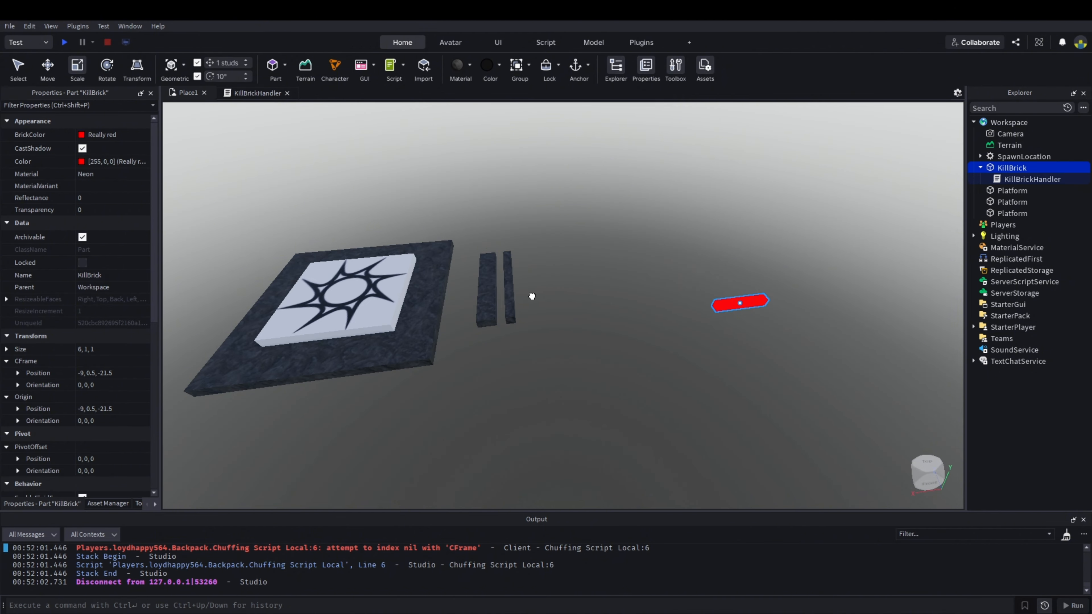
left_click_drag(531, 296, 510, 287)
key("ctrl+r")
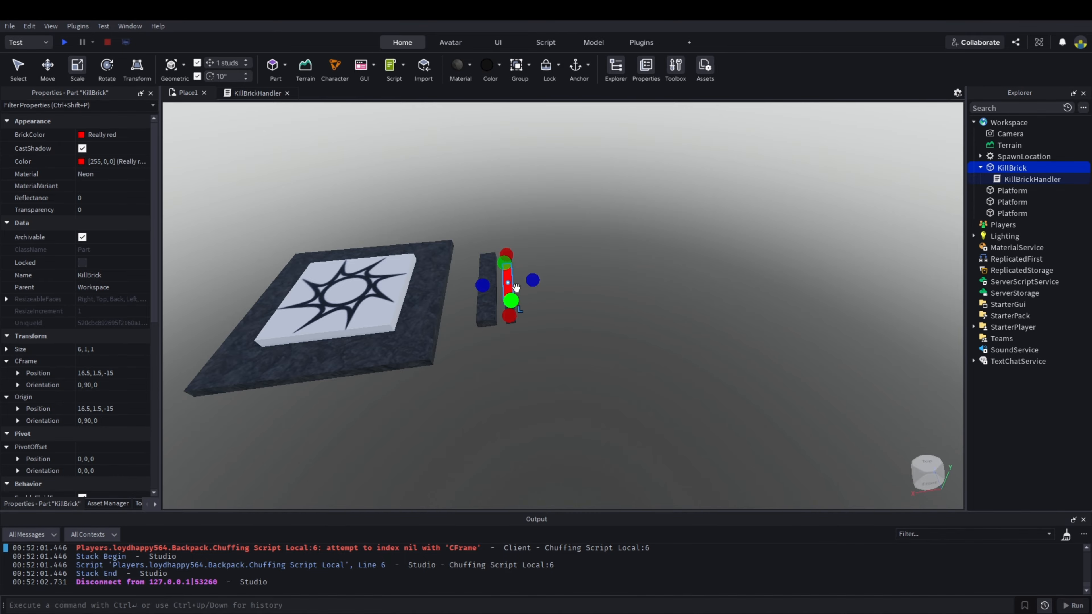
Step: Scale the KillBrick at both ends to size 12, 1, 1 so it covers the full length of the thin strip
right_click_drag(539, 285, 546, 296)
left_click_drag(642, 329, 770, 329)
left_click_drag(405, 329, 342, 327)
left_click(287, 322)
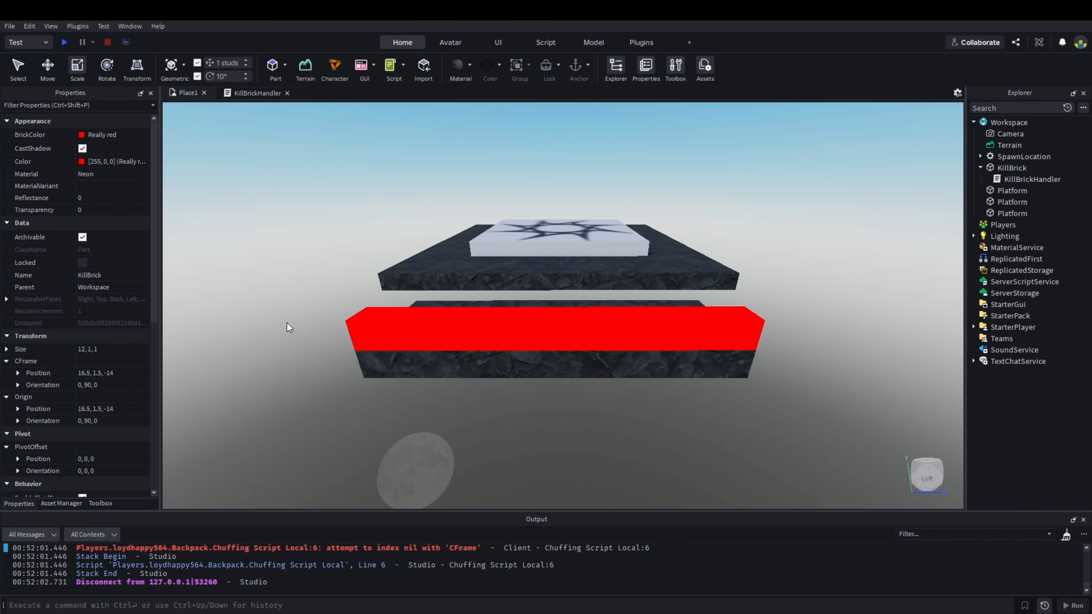
Step: Duplicate the 2-stud-wide basalt strip and move the copy past the KillBrick to position 14, 0.5, -14
right_click_drag(333, 316, 337, 315)
left_click(504, 331)
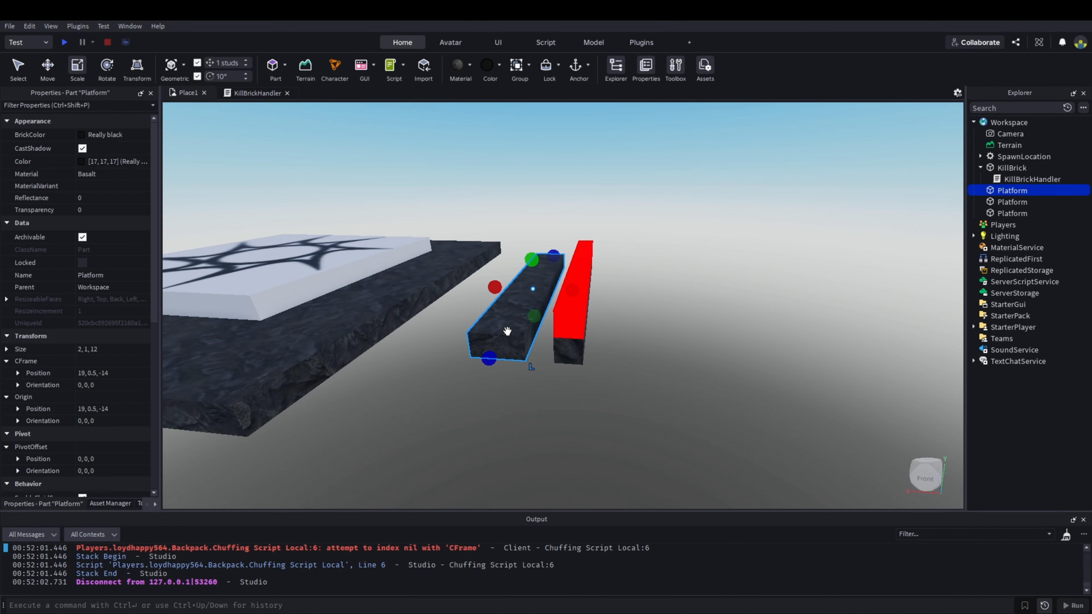
left_click(51, 65)
key("ctrl+d")
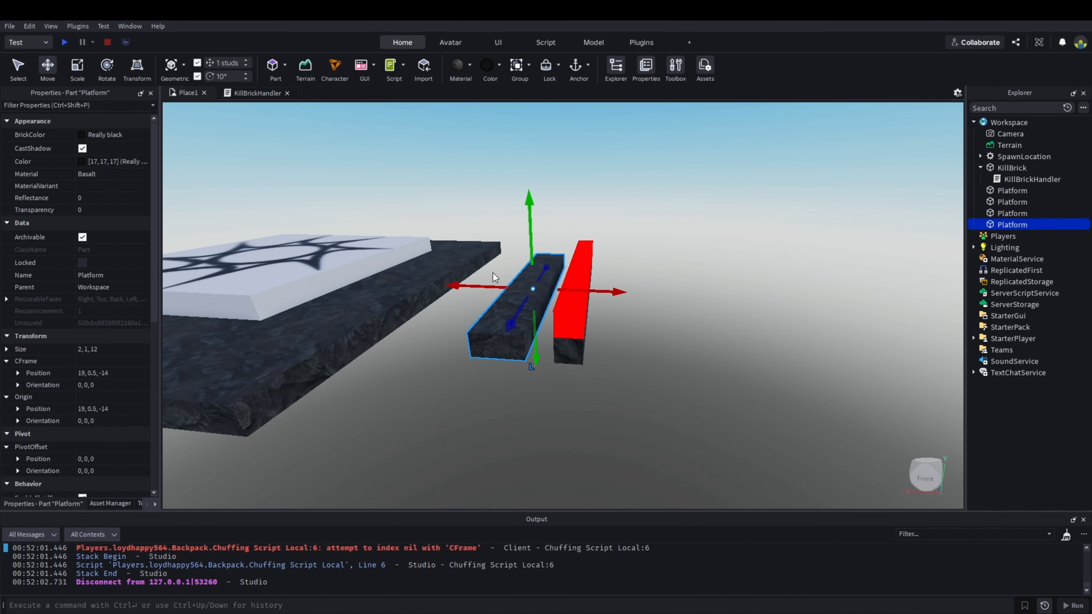
left_click_drag(580, 293, 602, 293)
key("d")
scroll(680, 301, "down", 2)
left_click(681, 301)
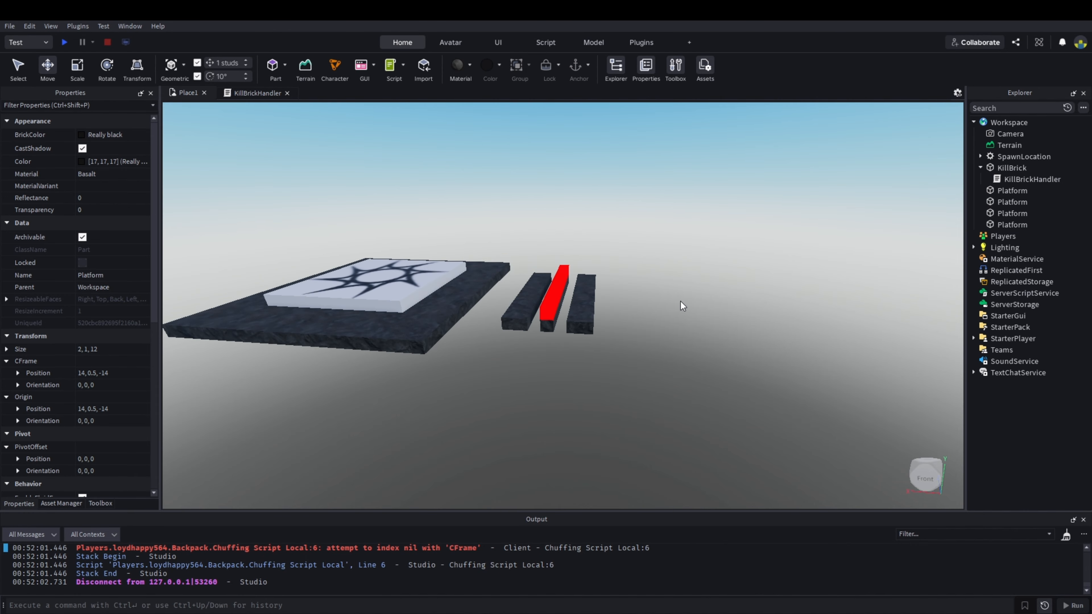
scroll(694, 302, "up", 2)
left_click(517, 317)
left_click(572, 306, "ctrl")
left_click(565, 343, "ctrl")
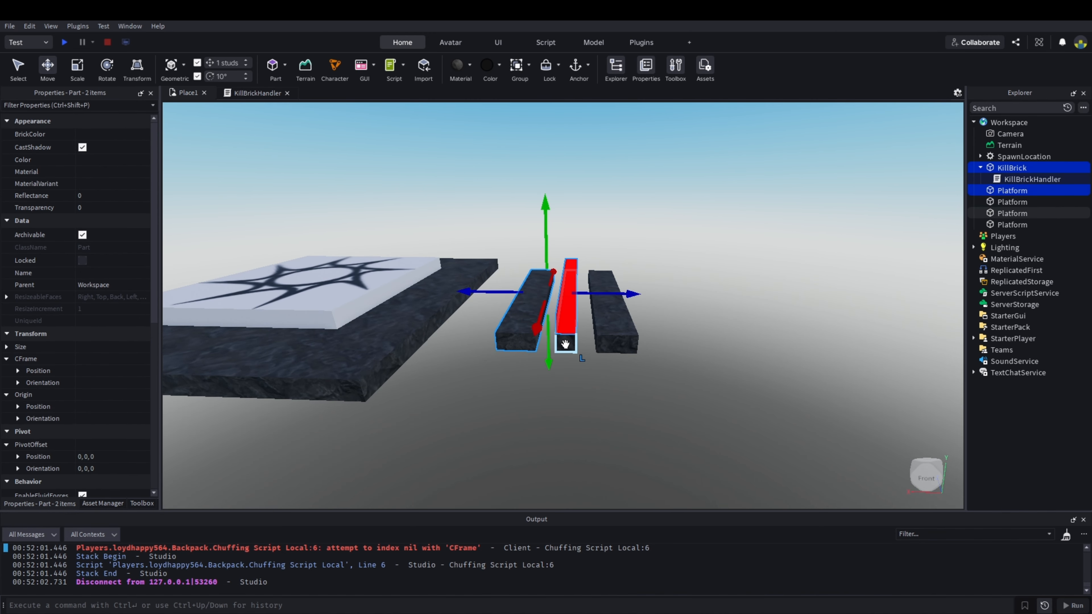
left_click(626, 333, "ctrl")
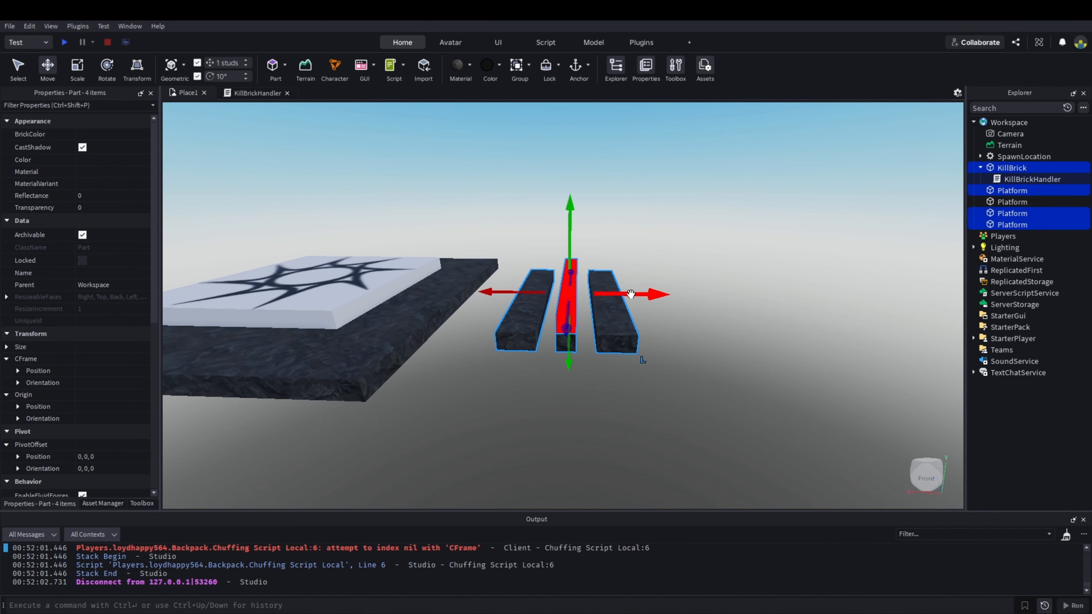
left_click(692, 336)
Step: Duplicate the KillBrick together with its thin base strip and move the copies beyond the second wide strip
key("d")
left_click(477, 343)
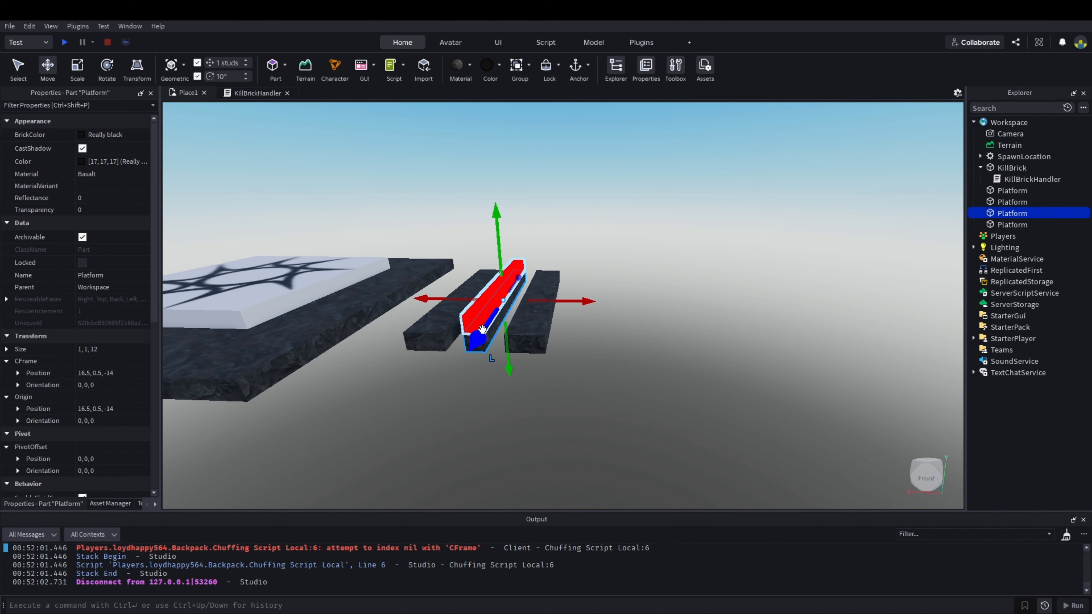
left_click(471, 316, "ctrl")
key("ctrl+d")
left_click_drag(551, 295, 619, 299)
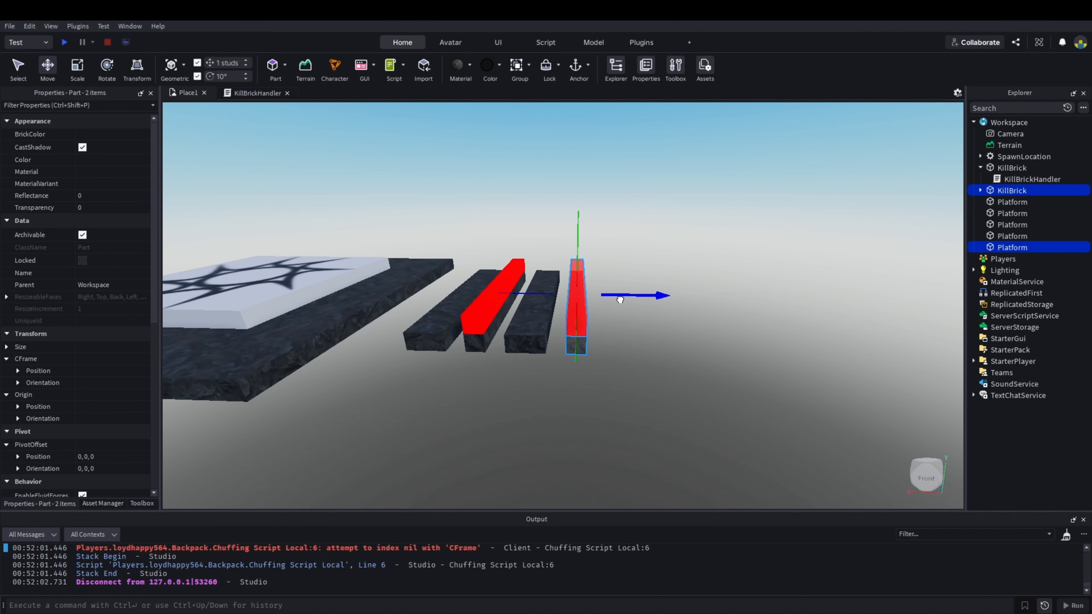
left_click(675, 337)
Step: Duplicate both KillBricks and the four basalt strips, excluding the spawn slab, and move the copies outward to extend the row
scroll(675, 338, "down", 1)
key("s")
key("a")
key("d")
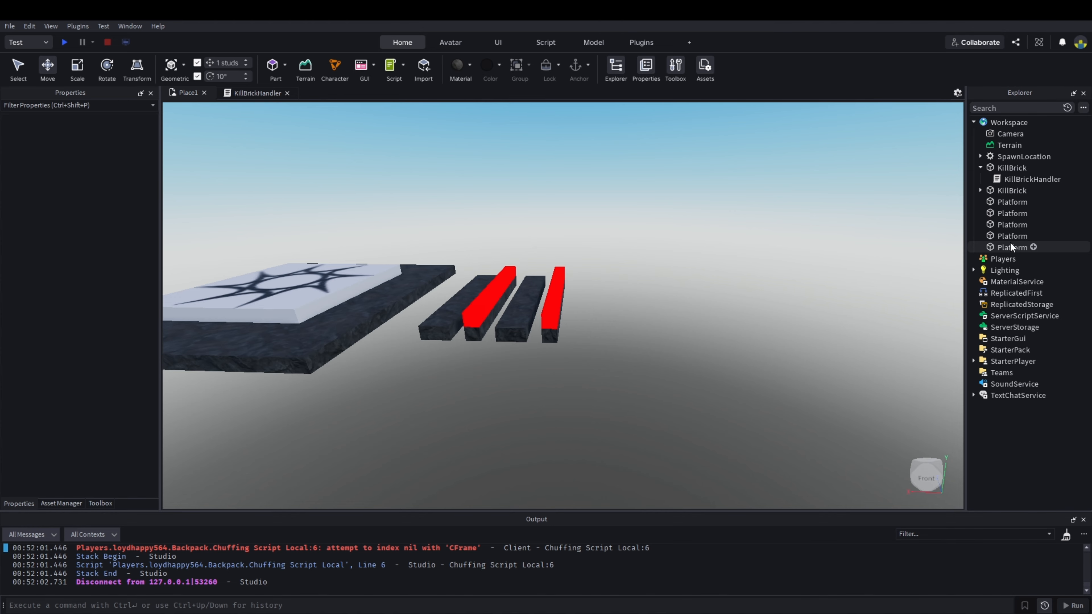
left_click(1010, 246)
left_click(1013, 202, "shift")
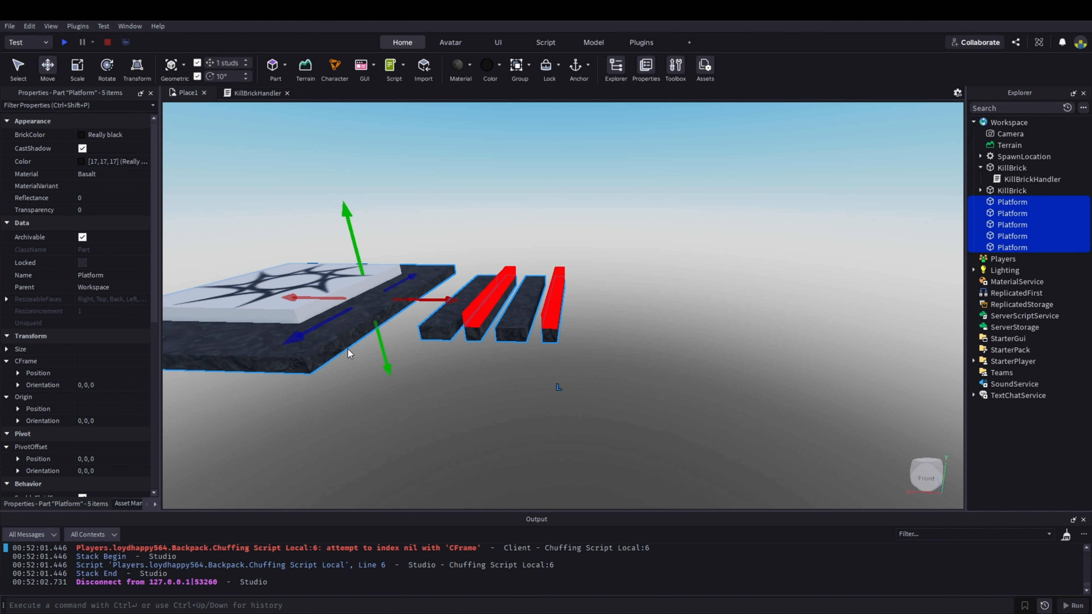
left_click(322, 350, "ctrl")
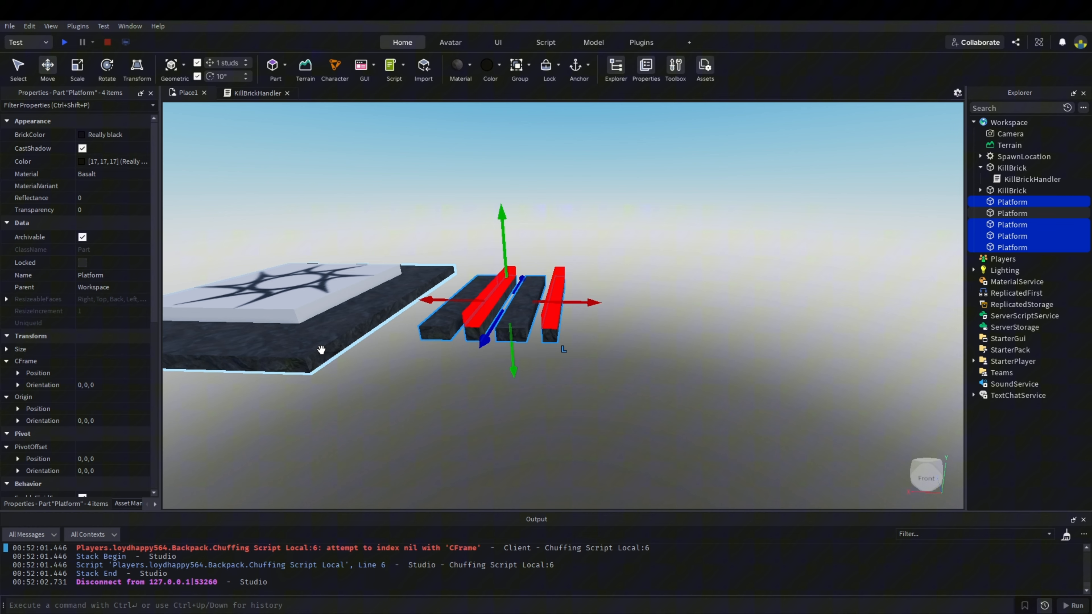
left_click(1007, 190, "ctrl")
left_click(981, 168)
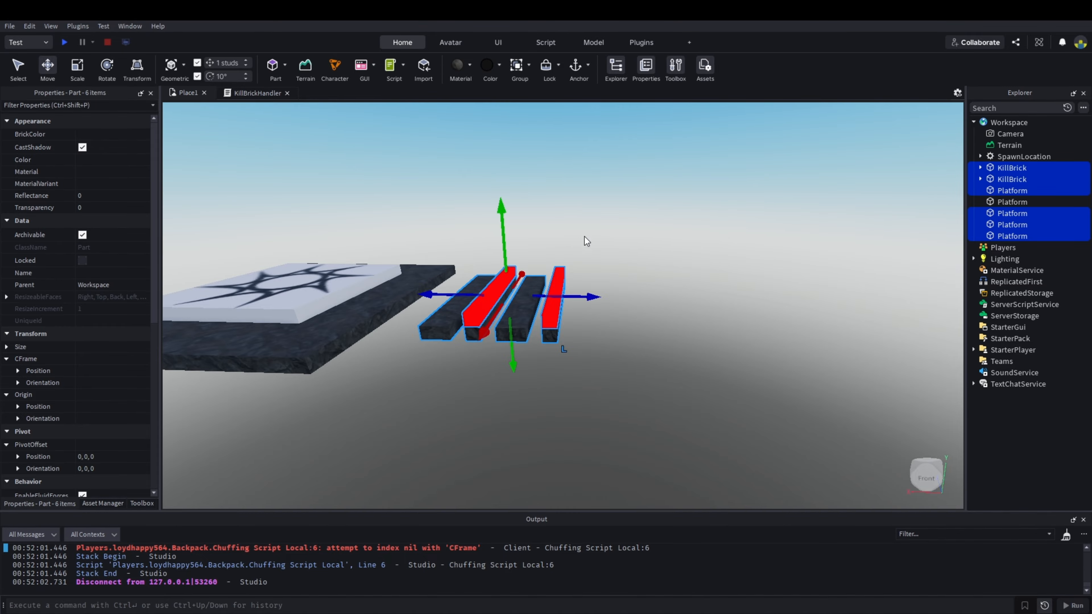
key("ctrl+d")
left_click_drag(581, 298, 694, 299)
left_click(670, 234)
Step: Duplicate the large spawn slab and move the copy along X to the far end of the KillBrick row
scroll(672, 238, "down", 5)
scroll(673, 234, "up", 5)
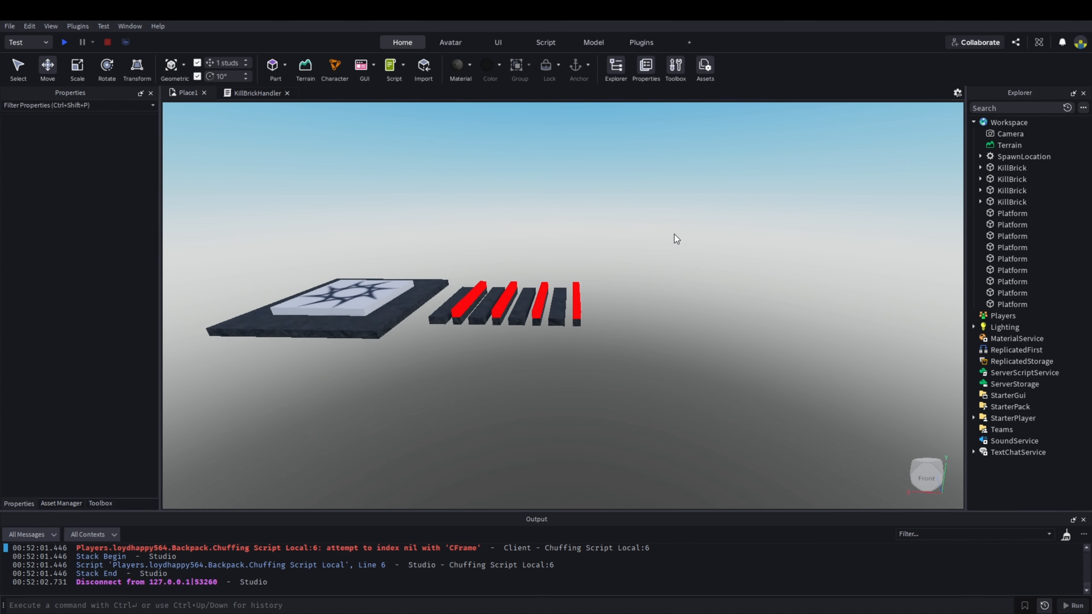
scroll(674, 234, "down", 2)
left_click(372, 290)
scroll(372, 290, "up", 3)
left_click(388, 329)
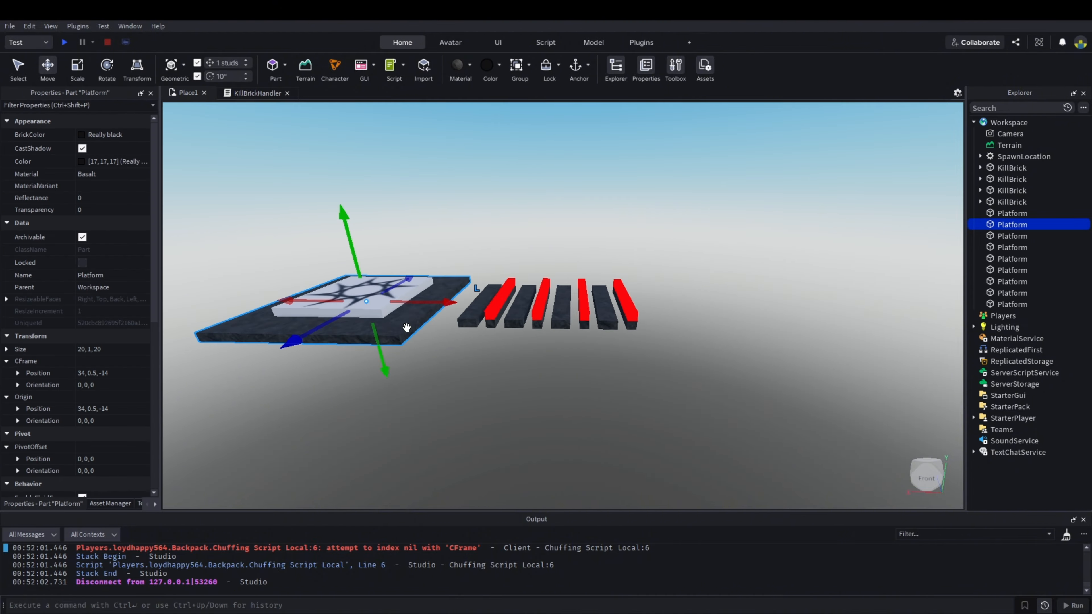
key("ctrl+d")
key("d")
left_click_drag(454, 304, 756, 304)
key("a")
key("w")
left_click(609, 363)
key("d")
left_click(638, 316)
left_click(618, 246)
Step: Adjust the far slab's distance from the last KillBrick, placing it at position -13, 0.5, -14
scroll(618, 247, "down", 8)
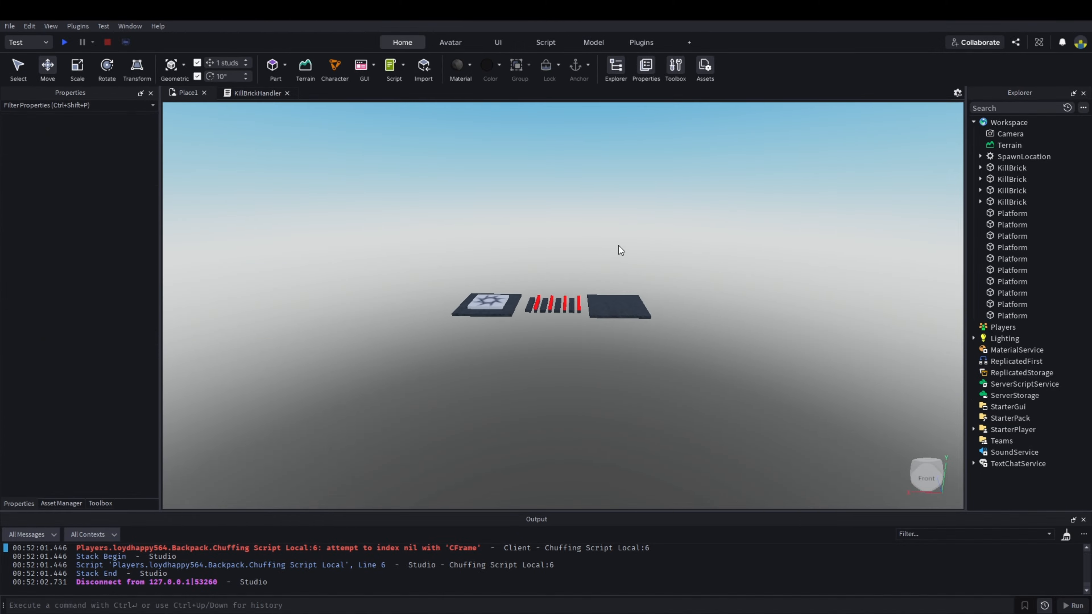
key("a")
key("w")
left_click(674, 309)
key("d")
left_click_drag(668, 306, 671, 307)
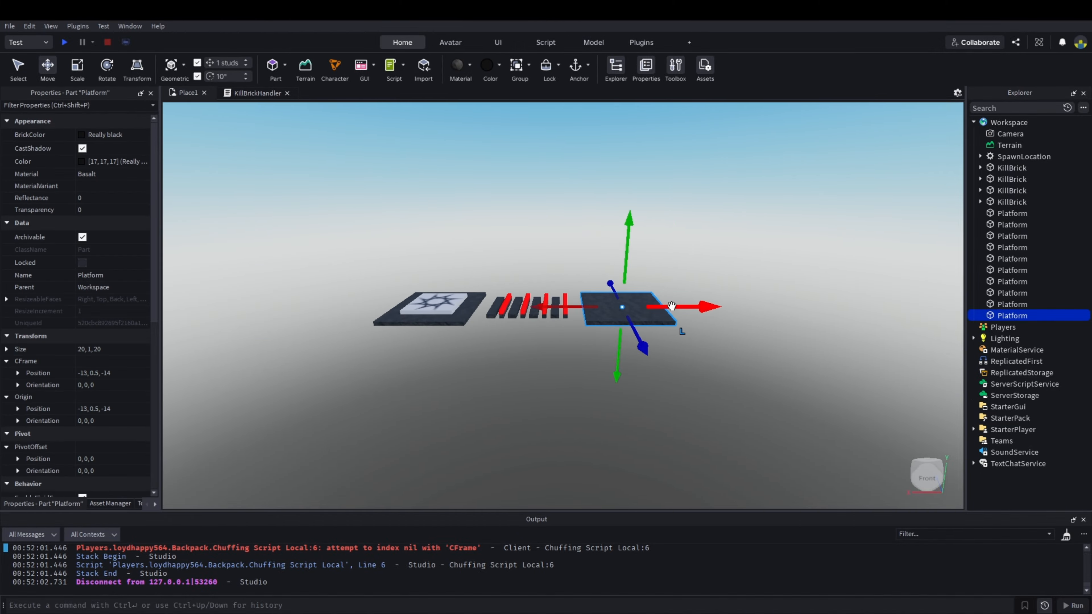
left_click(520, 184)
Step: Select every KillBrick and Platform in the workspace and anchor them all
scroll(520, 185, "down", 3)
key("d")
key("a")
key("d")
key("a")
scroll(627, 310, "up", 3)
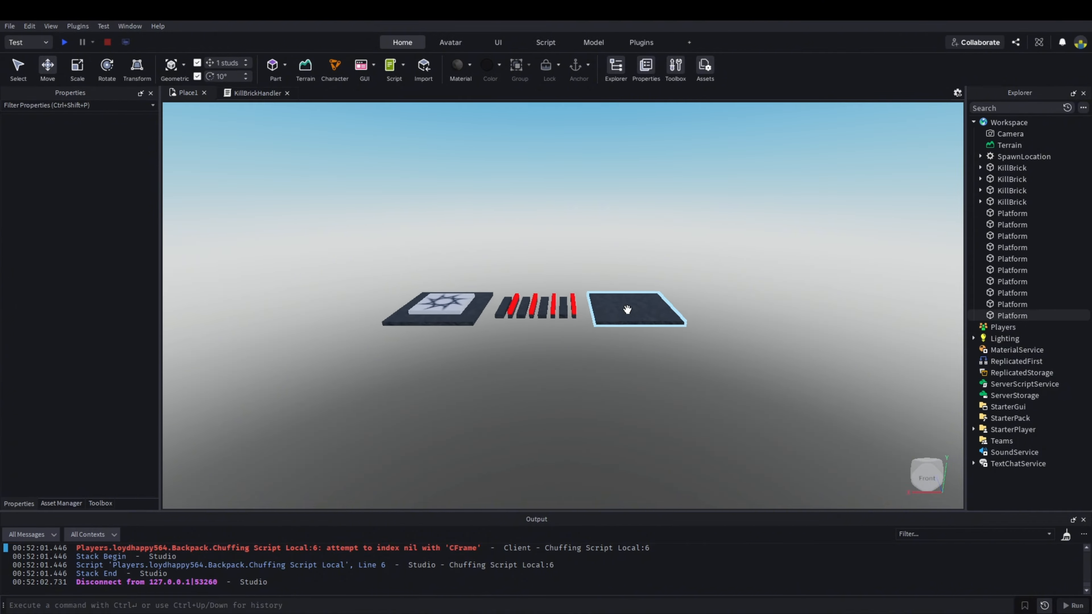
left_click(1010, 316)
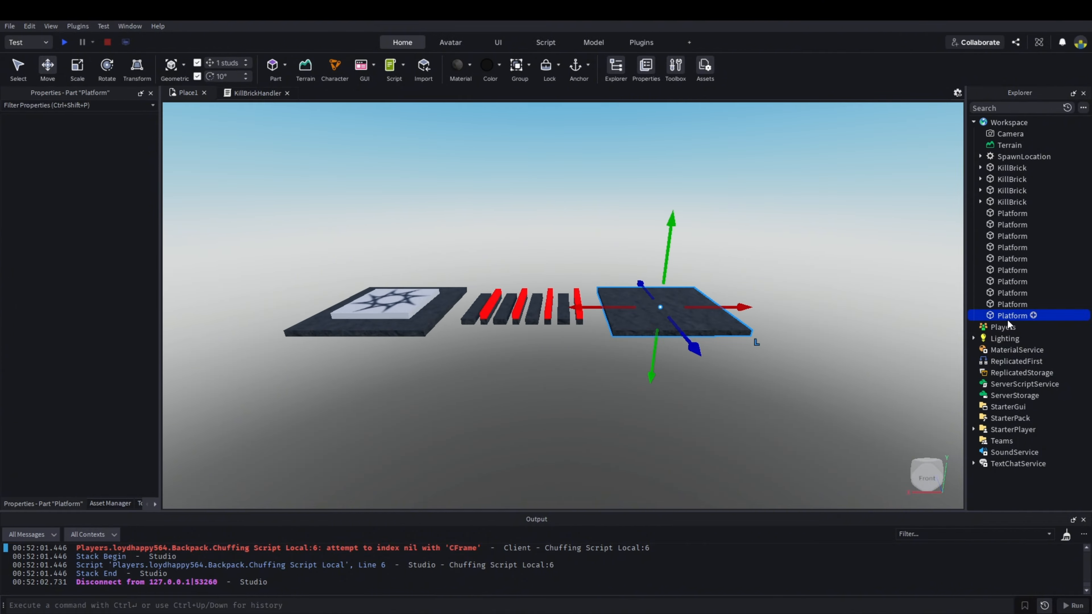
left_click(1009, 168, "shift")
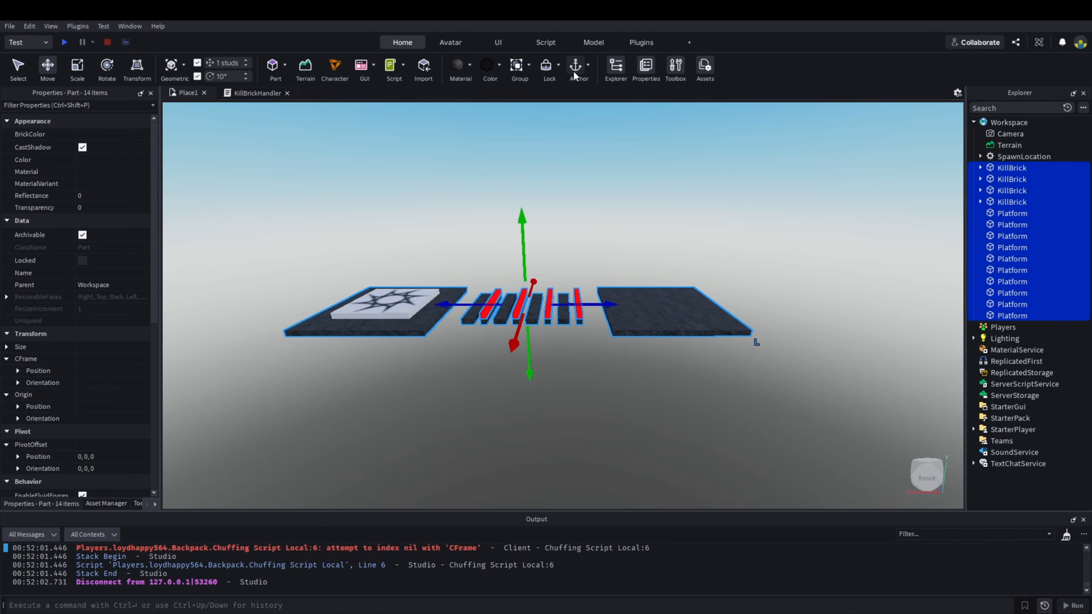
left_click(627, 167)
Step: Playtest the obby by jumping across the KillBricks to the far slab and partway back, and stop the test
left_click(65, 42)
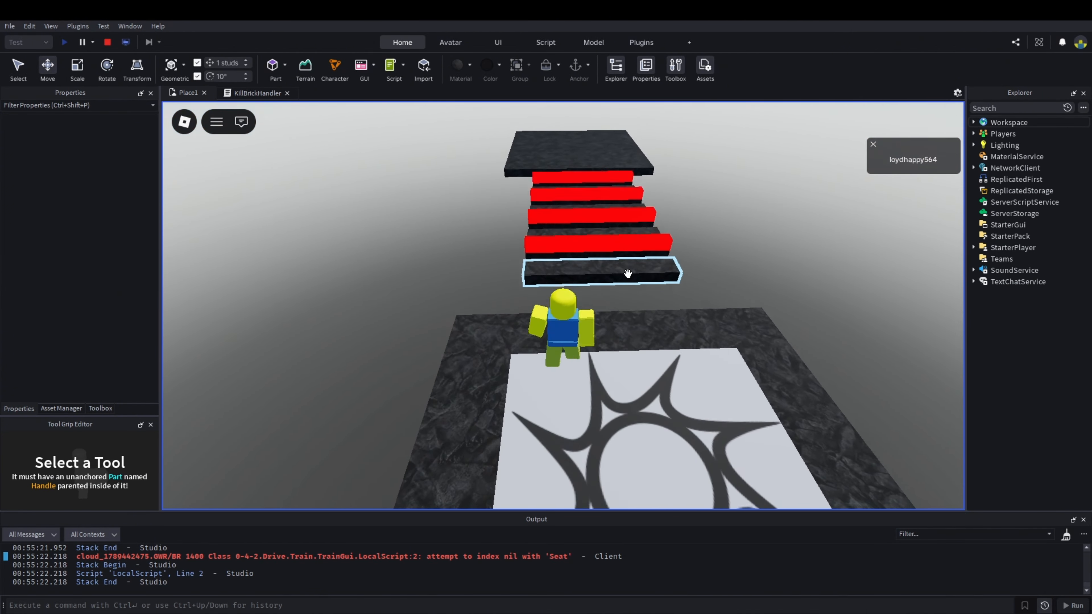
key("w")
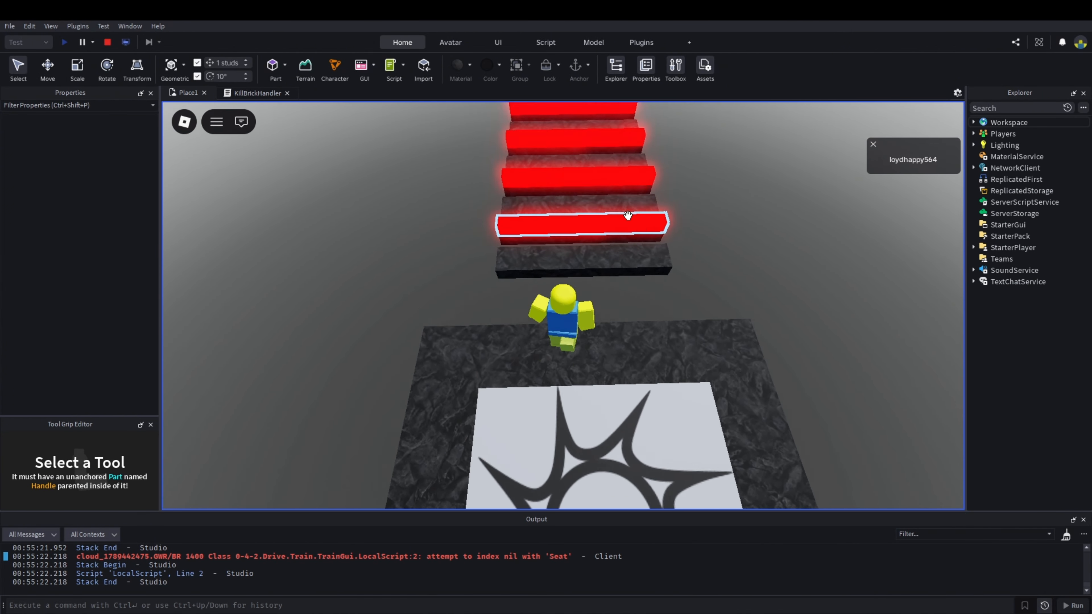
key("space")
key("w")
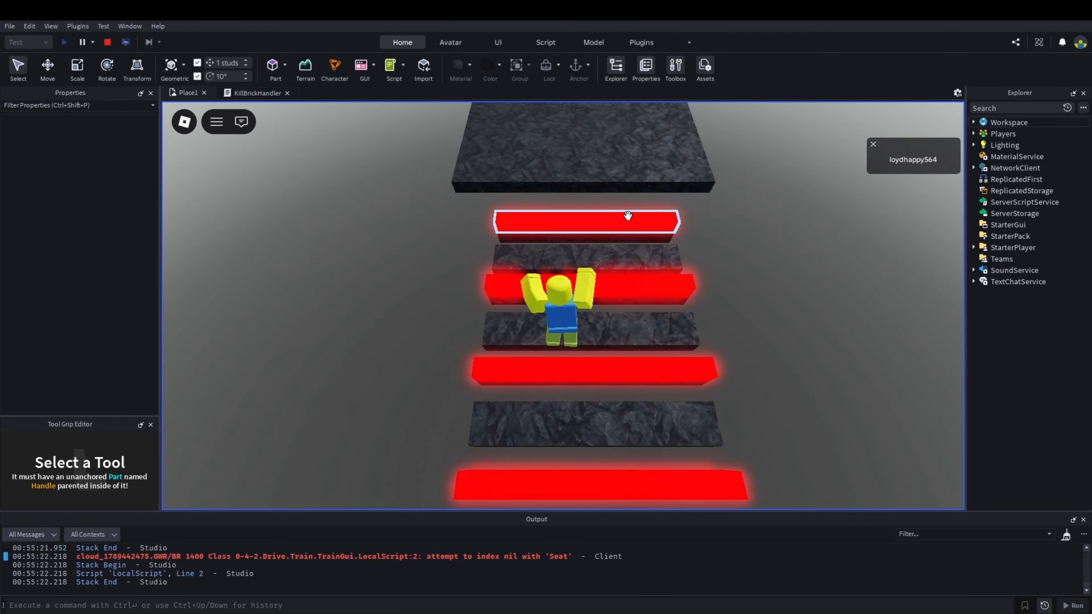
key("w")
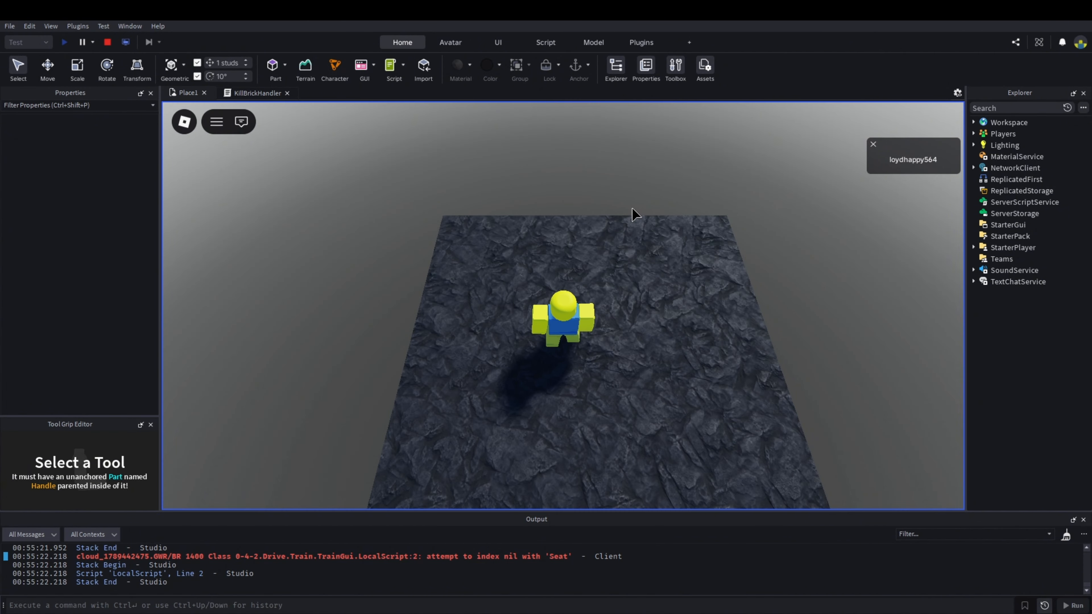
key("d")
key("s")
right_click_drag(662, 231, 693, 246)
key("w")
key("space")
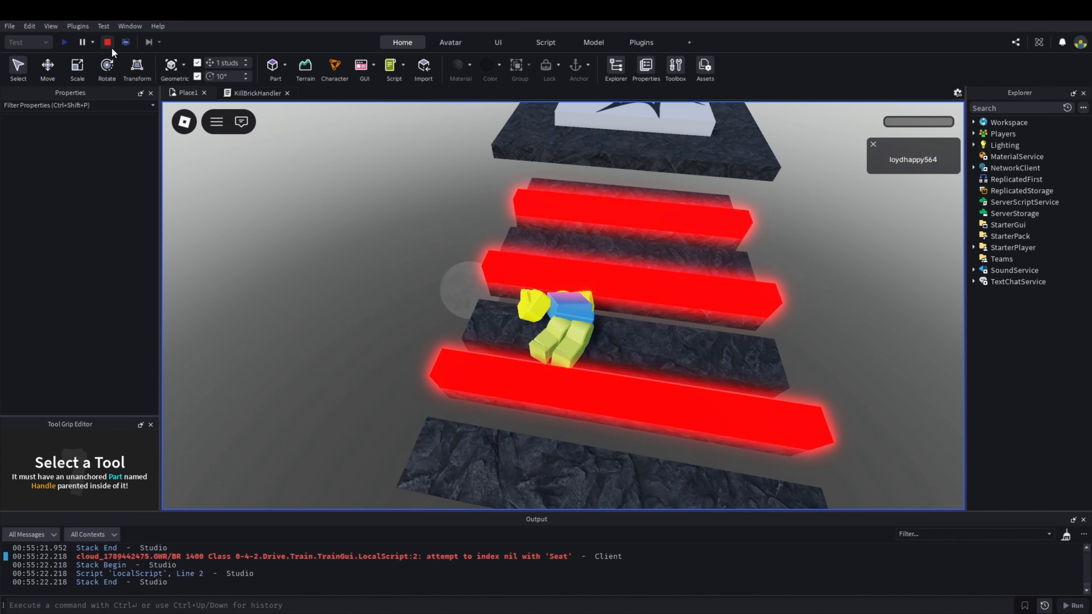
left_click(108, 42)
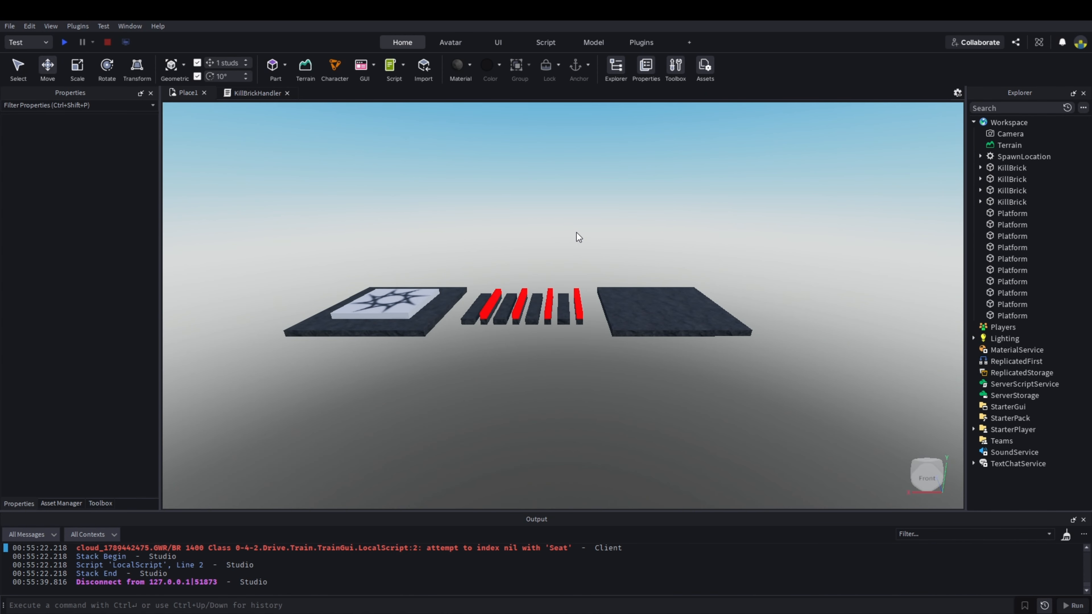
Step: Move the last KillBrick together with its base strip one stud along X toward the far slab
scroll(607, 258, "up", 8)
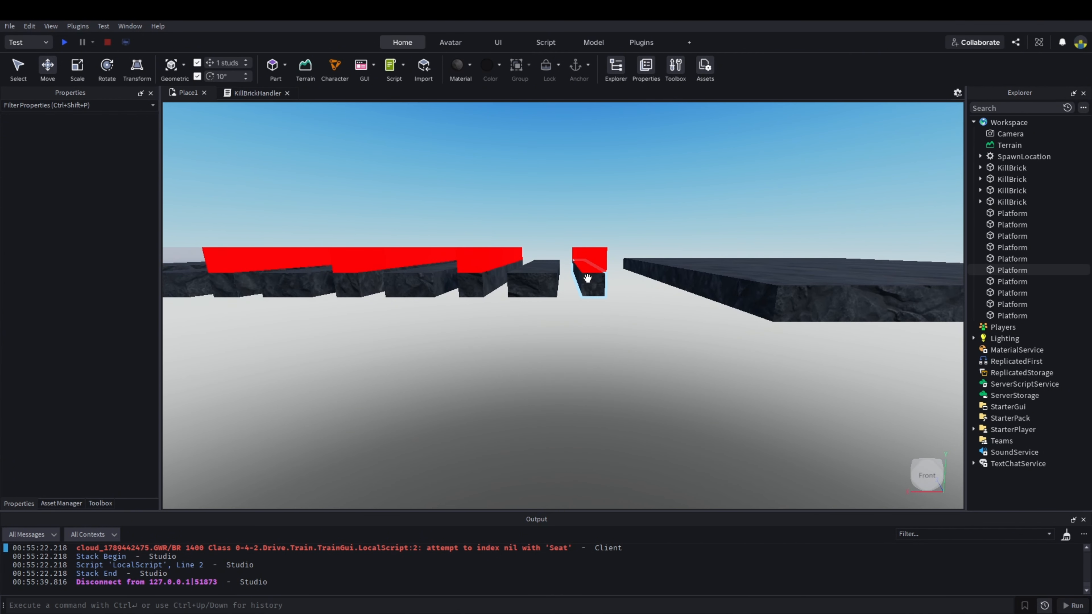
left_click(587, 278)
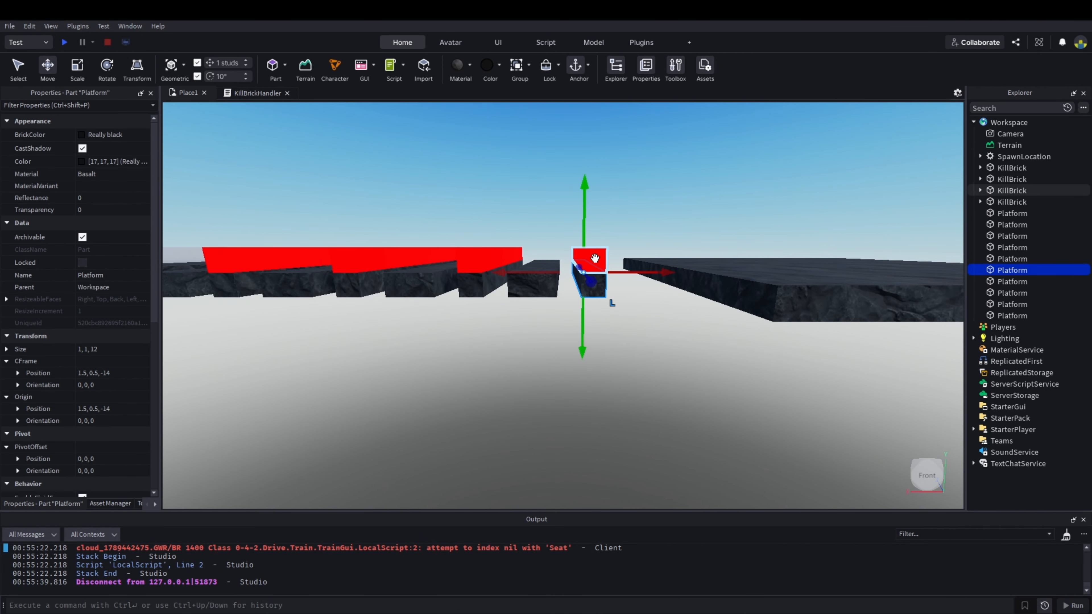
left_click(595, 260, "ctrl")
mouse_move(619, 263)
left_mouse_down()
mouse_move(582, 263)
mouse_move(607, 264)
left_mouse_up()
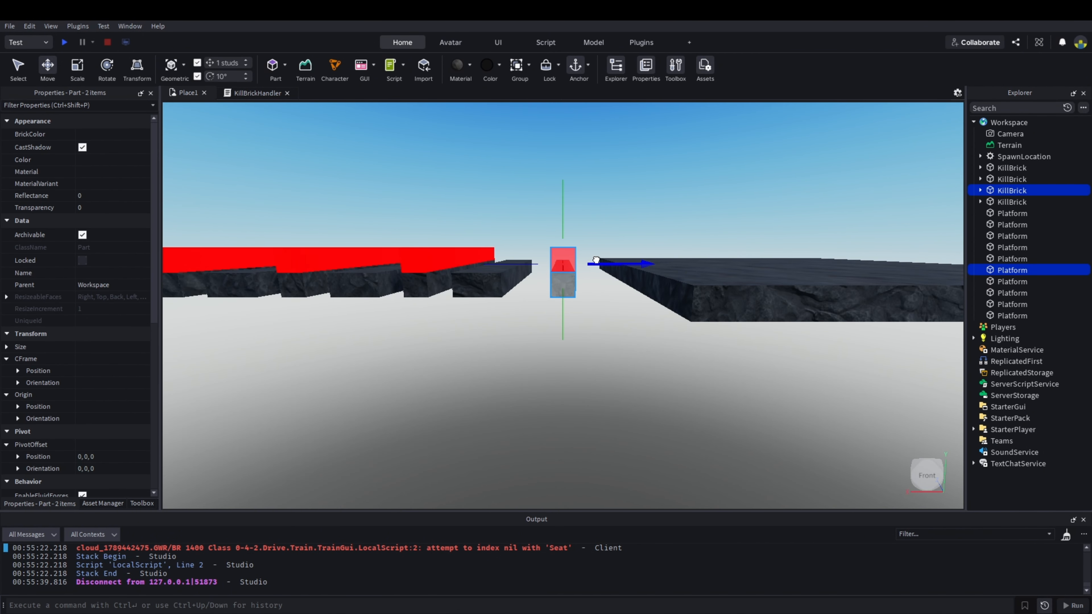
left_click(611, 225)
Step: Move the first wide basalt strip toward the spawn slab, to position 20, 0.5, -14
scroll(611, 225, "down", 6)
scroll(571, 254, "up", 6)
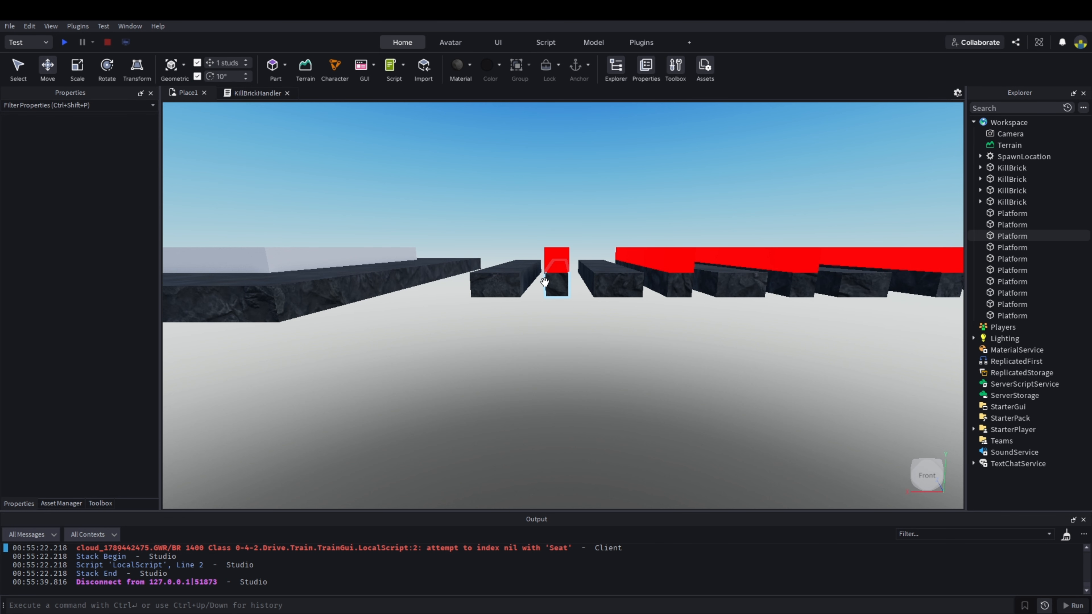
left_click(517, 284)
key("a")
key("d")
left_click_drag(599, 277, 574, 276)
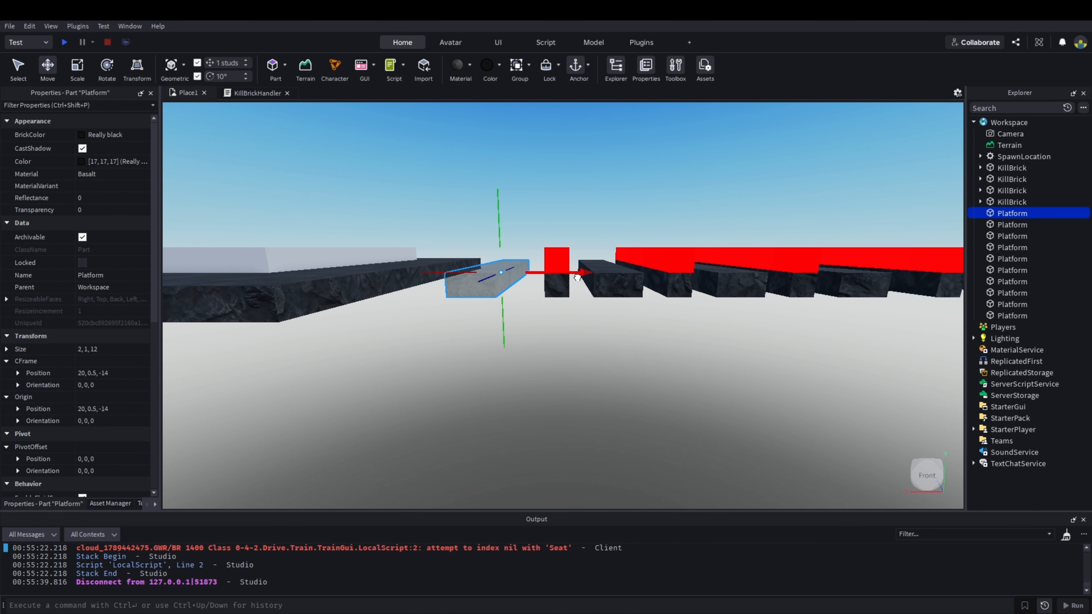
left_click(564, 222)
Step: Shift the first wide strip against the spawn slab's edge, at position 23, 0.5, -14
scroll(564, 220, "down", 5)
scroll(563, 228, "up", 5)
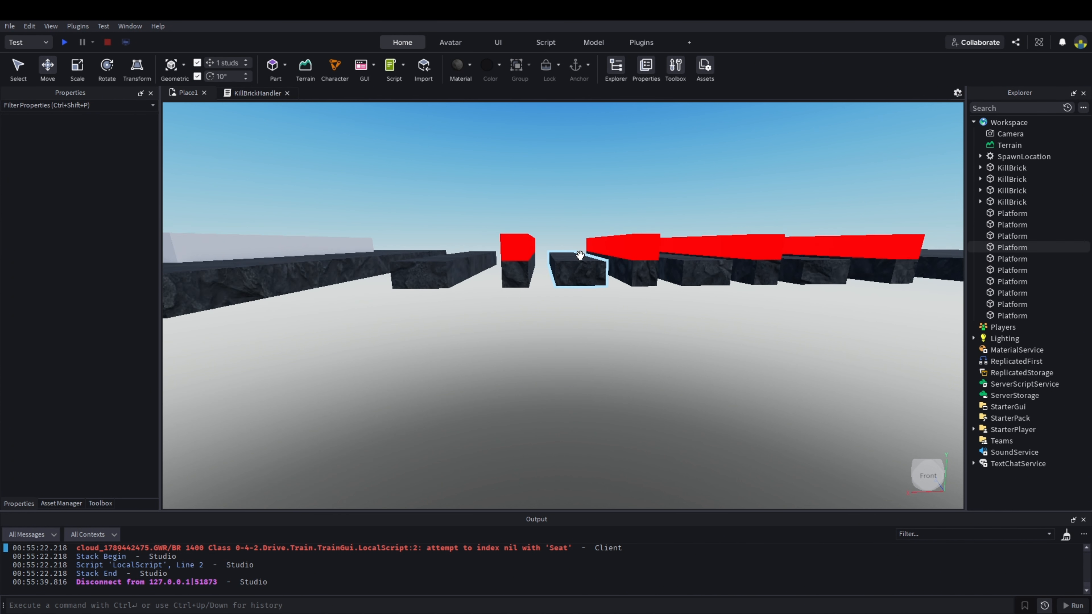
scroll(580, 255, "down", 5)
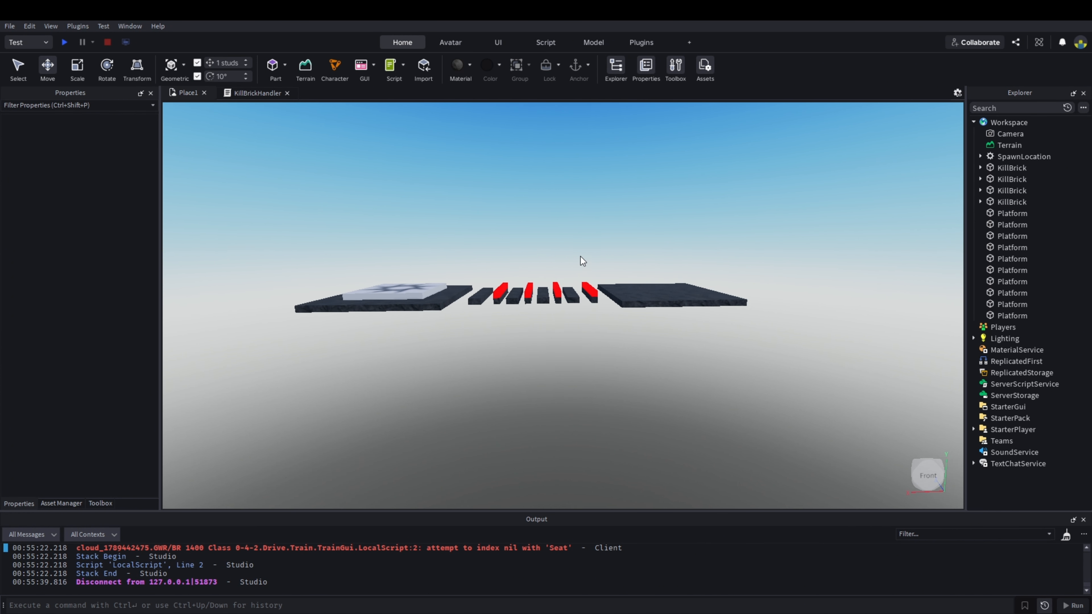
scroll(581, 275, "up", 6)
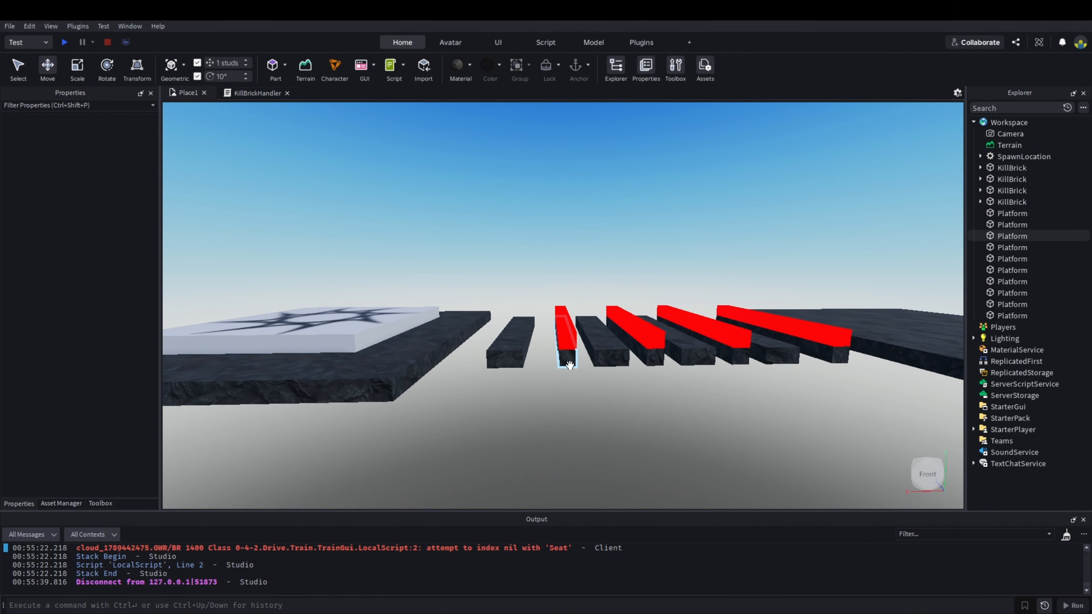
left_click(569, 365)
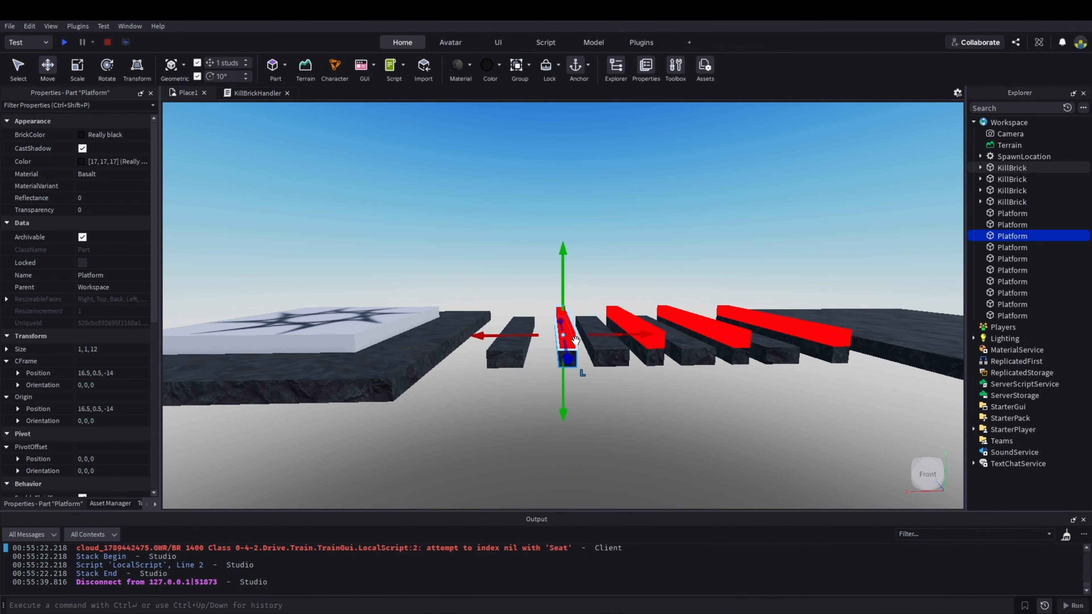
key("a")
left_click(528, 361)
key("a")
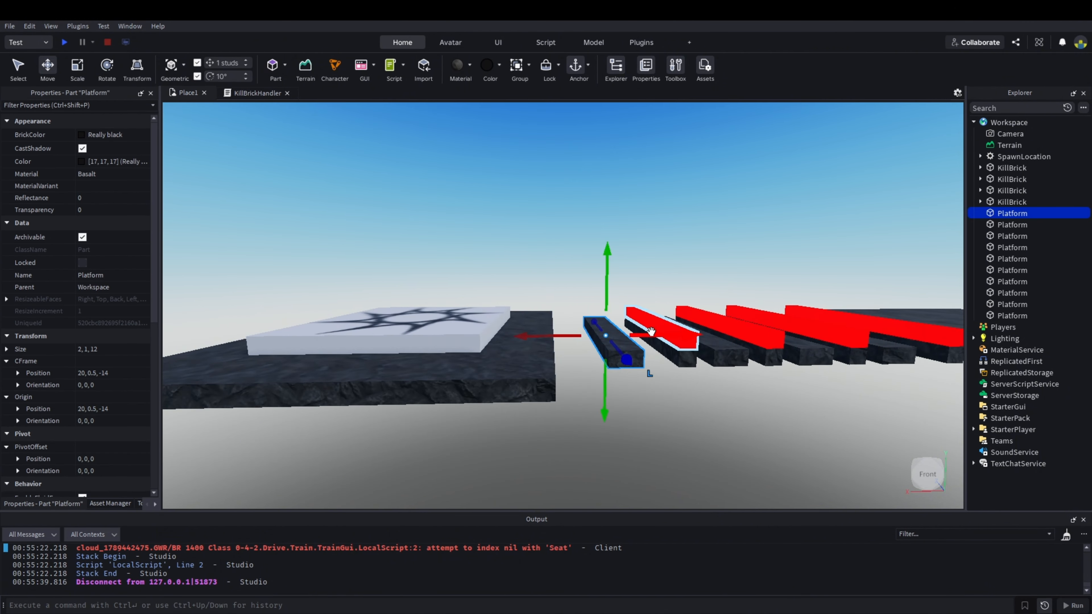
left_click_drag(651, 331, 611, 329)
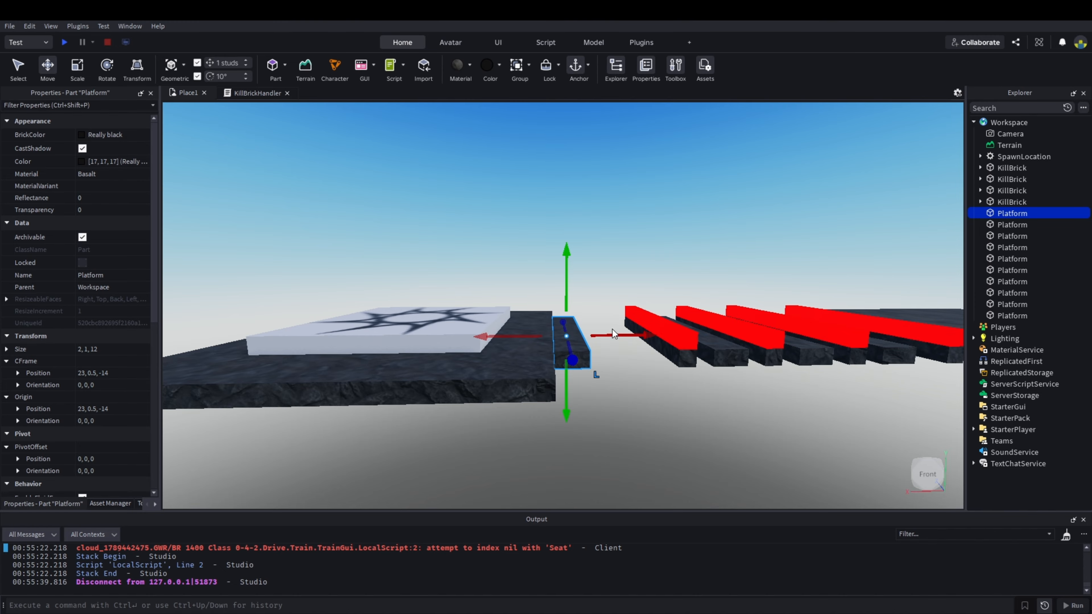
left_click(615, 316)
Step: Move the last KillBrick and its base strip two studs toward the far slab, to X -1.5
key("s")
key("d")
key("w")
left_click(511, 347)
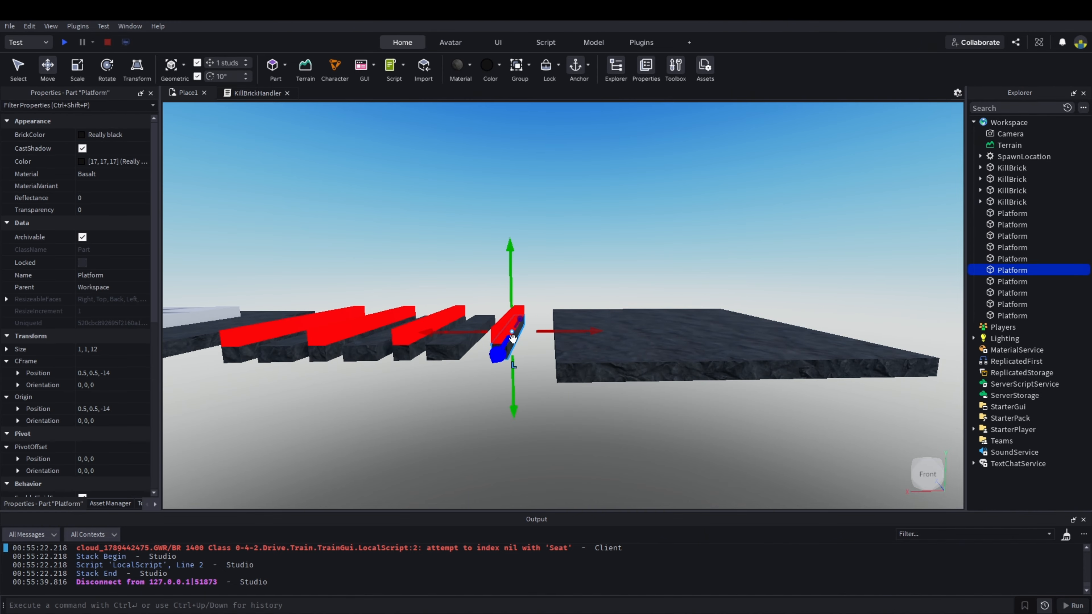
left_click(499, 328, "ctrl")
left_click_drag(561, 324, 585, 324)
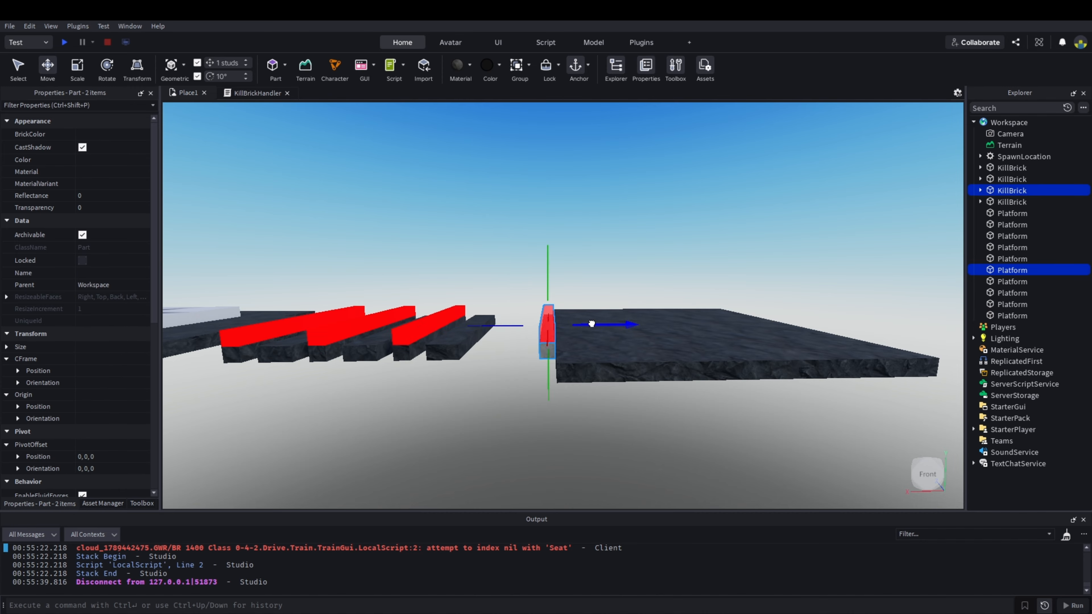
left_click(596, 255)
Step: Move the first KillBrick and its base strip three studs toward the spawn slab, to X 19.5
key("s")
key("a")
key("w")
left_click(568, 350)
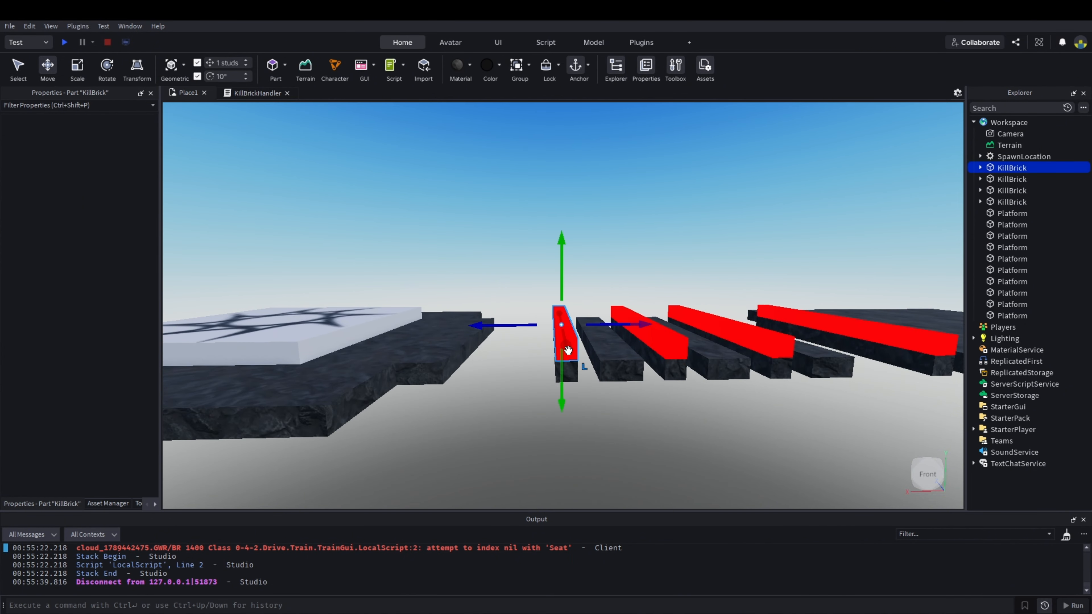
left_click(570, 370, "ctrl")
left_click_drag(602, 332, 554, 343)
left_click(561, 399)
Step: Move the second wide basalt strip toward the spawn slab, following the first KillBrick
key("d")
left_click(525, 368)
key("a")
key("ctrl+z")
left_click(548, 356)
left_click(569, 387)
Step: Move the second KillBrick and its base strip one stud toward the spawn slab, to X 12.5
key("d")
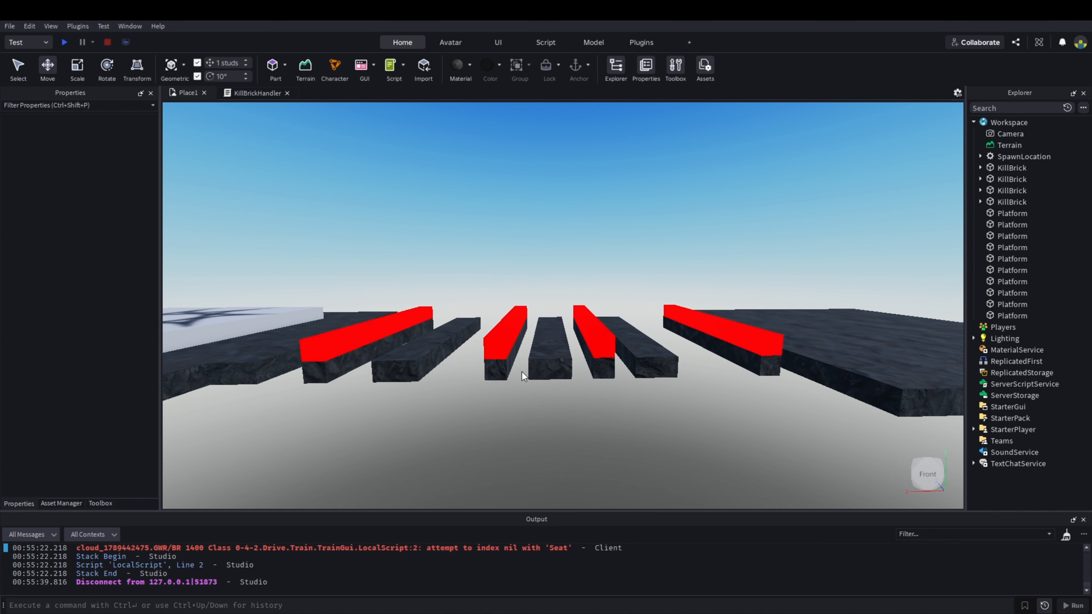
left_click(501, 370)
left_click(500, 342, "ctrl")
key("a")
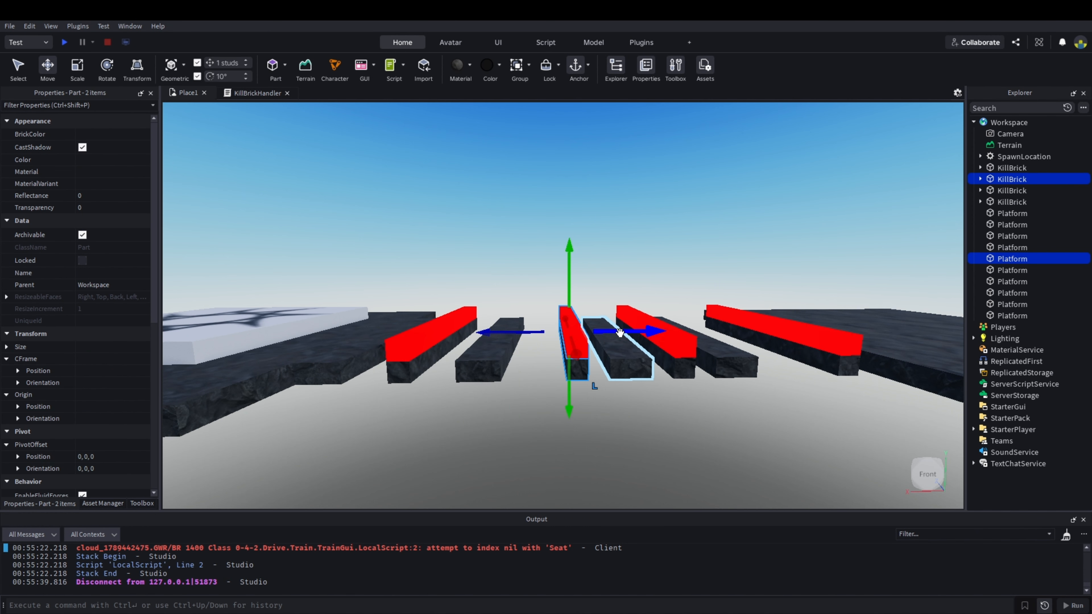
left_click_drag(618, 336, 595, 337)
left_click(577, 378)
Step: Move the last wide basalt strip toward the far slab, close to the last KillBrick
key("d")
left_click(574, 363)
left_click(618, 408)
key("d")
left_click(536, 362)
left_click(626, 404)
Step: Move the third KillBrick and its base strip one stud toward the far slab, to X 5.5
key("s")
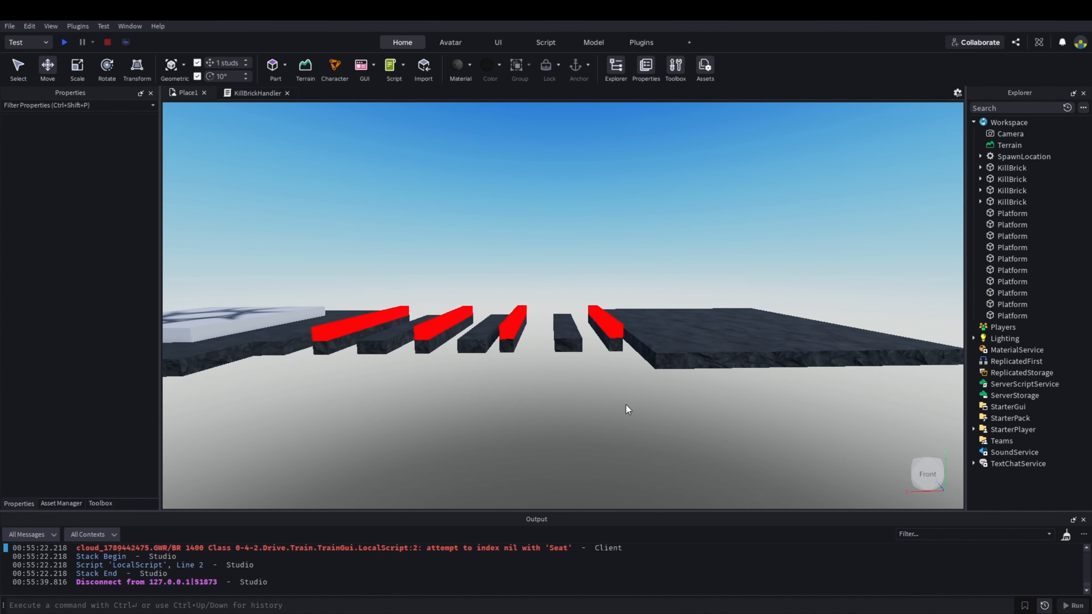
key("a")
key("w")
left_click(532, 364)
left_click(525, 337, "shift")
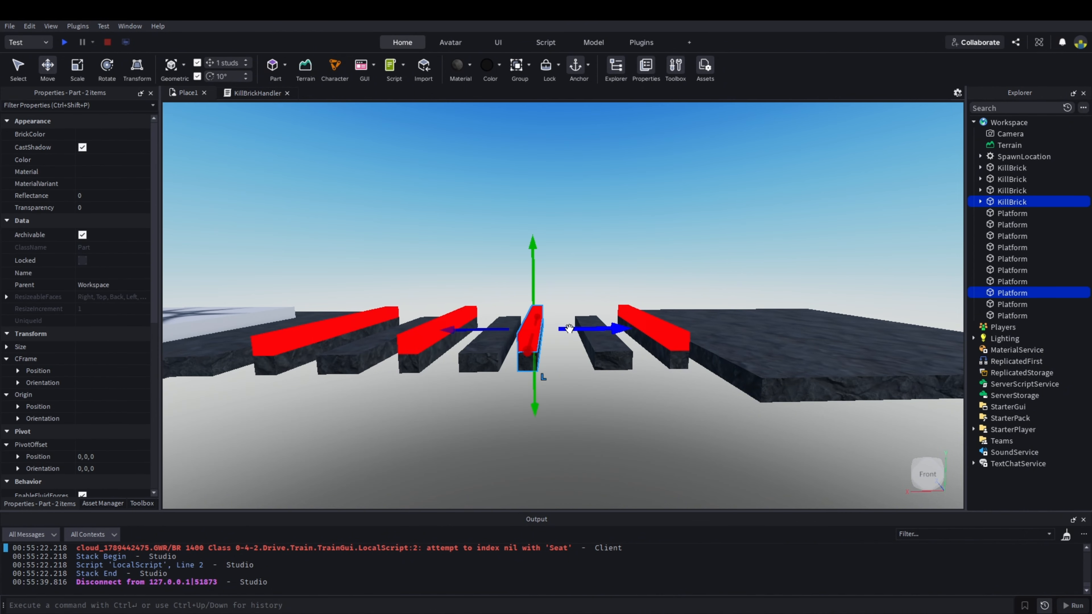
left_click_drag(568, 328, 584, 327)
left_click(582, 280)
Step: Examine the spacing of the strips and KillBricks along the whole row
key("s")
key("a")
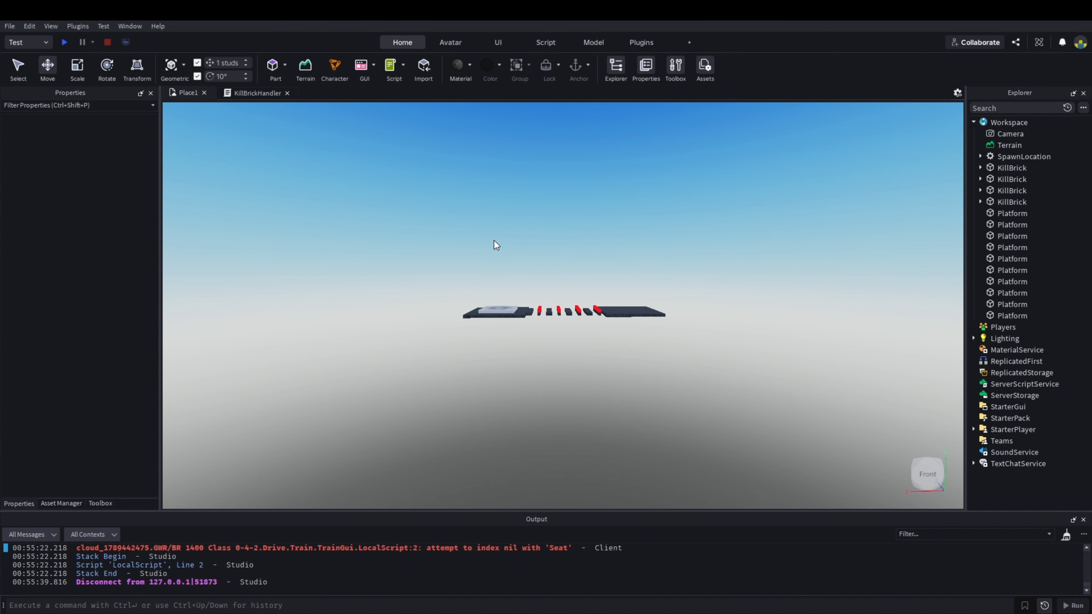
key("w")
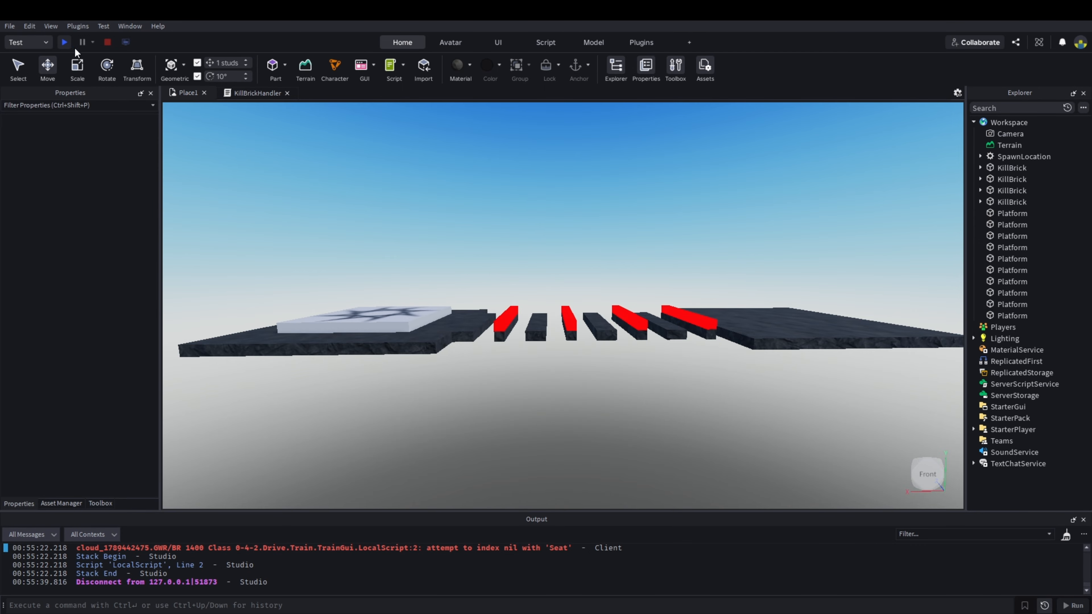
key("w")
left_click(553, 324)
right_click_drag(554, 325, 525, 281)
key("s")
key("d")
key("w")
key("s")
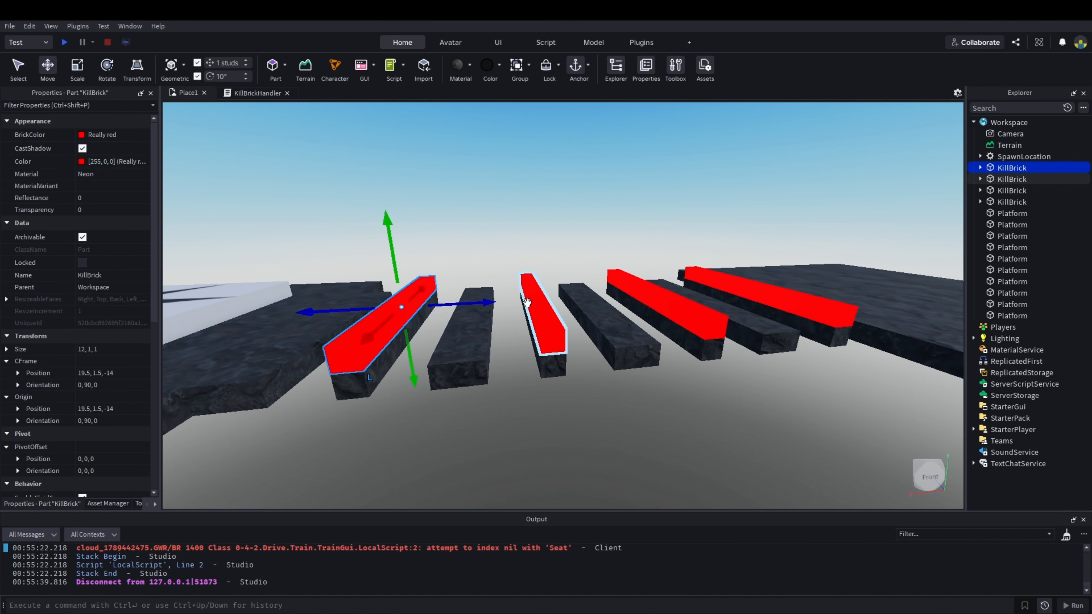
Step: Set the snapping increment to 0.1 studs and scale the second KillBrick slightly taller from its upper face
left_click(526, 302)
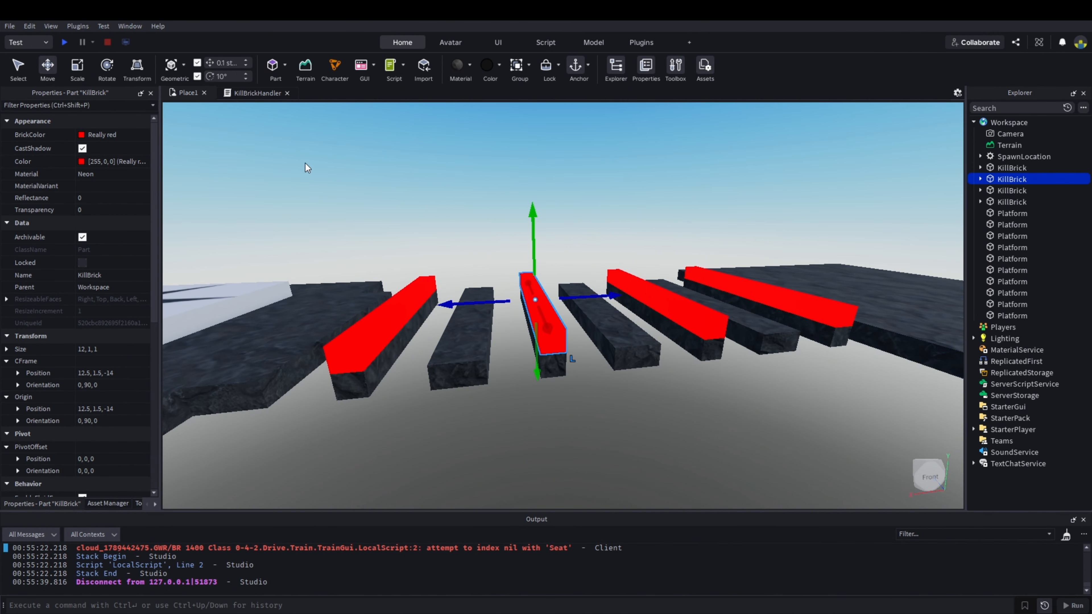
scroll(519, 171, "up", 3)
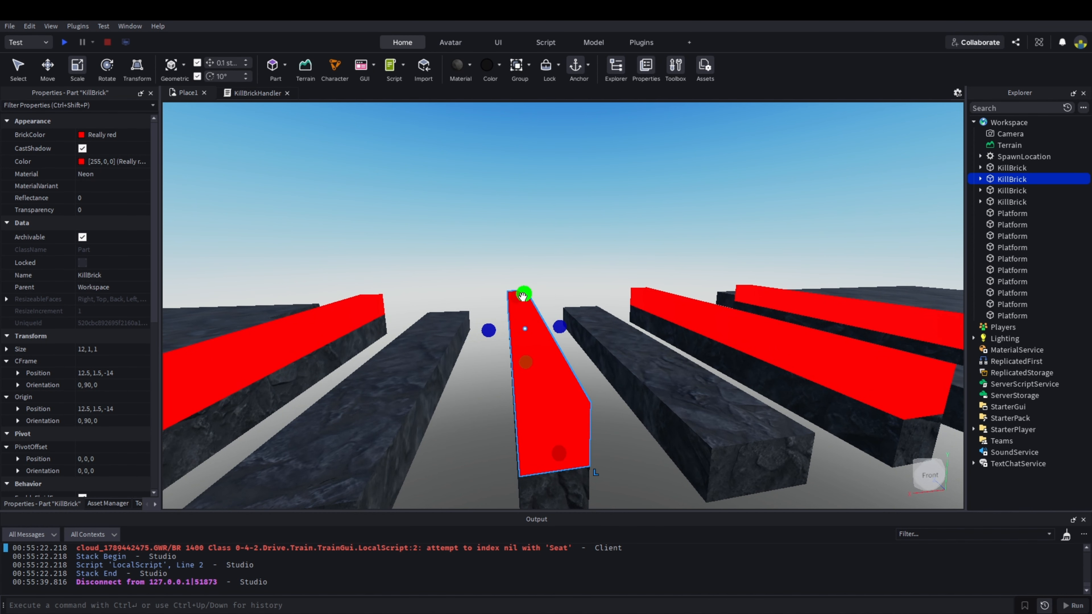
left_click_drag(524, 292, 524, 291)
left_click(562, 261)
scroll(562, 261, "down", 3)
Step: Scale the third KillBrick upward to a height of 1.2 studs
key("d")
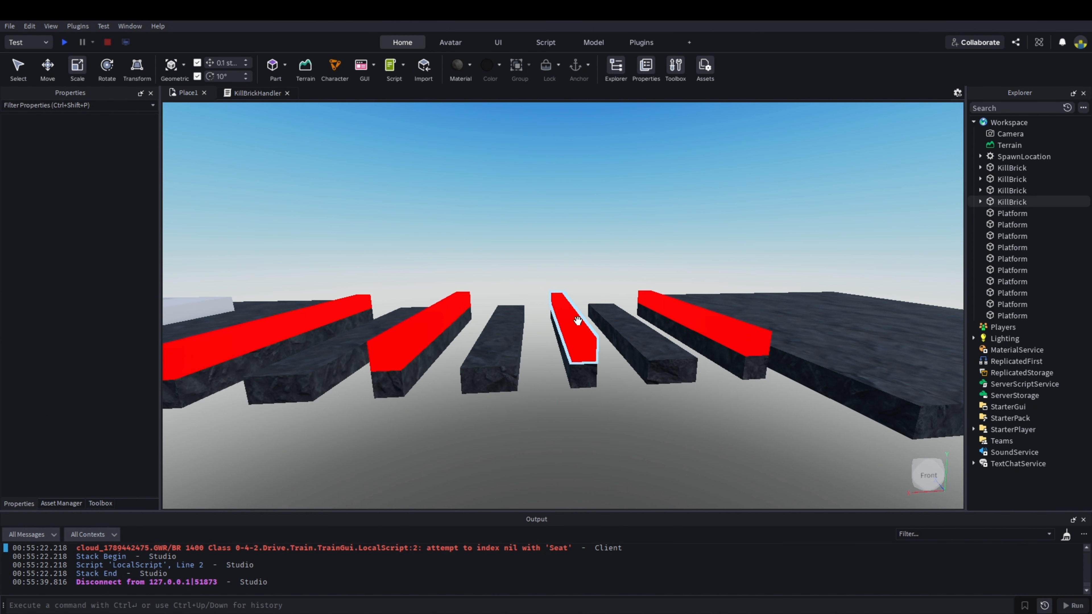
left_click(576, 317)
scroll(582, 296, "up", 3)
left_click_drag(572, 283, 572, 279)
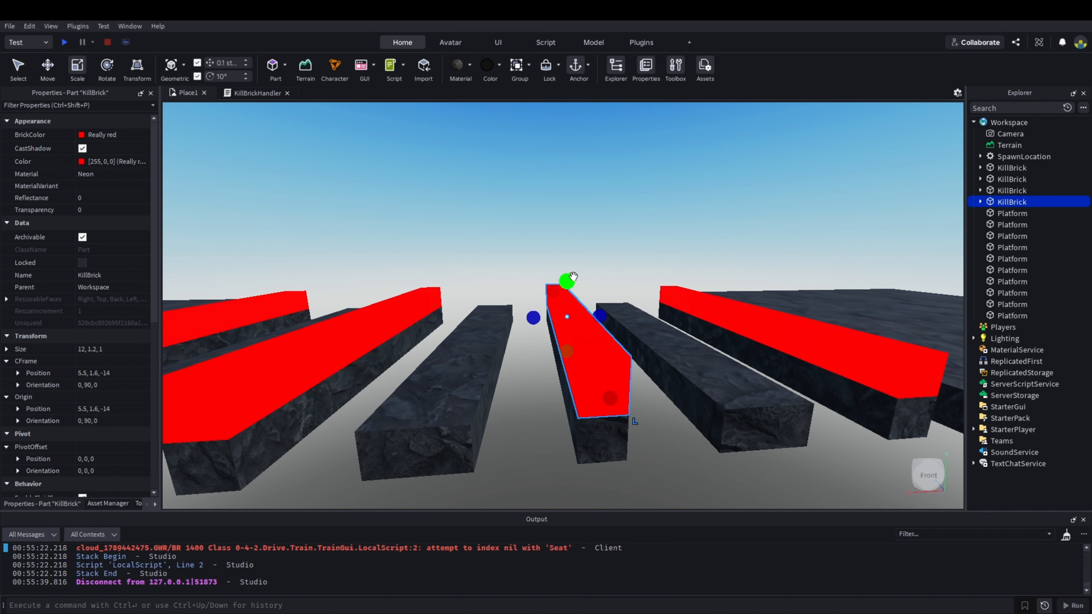
left_click(575, 273)
Step: Scale the fourth KillBrick slightly taller and compare the KillBrick heights along the row
key("d")
left_click(527, 308)
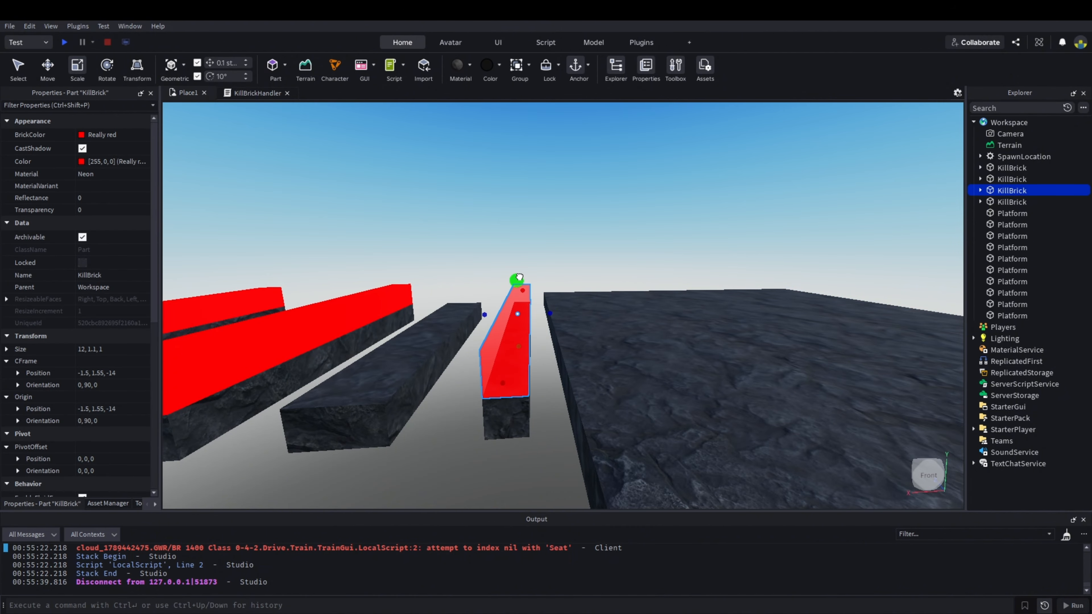
left_click(534, 251)
scroll(534, 250, "down", 5)
scroll(535, 251, "up", 3)
right_click_drag(534, 251, 536, 249)
scroll(535, 249, "down", 3)
scroll(536, 250, "up", 2)
scroll(536, 250, "up", 3)
scroll(535, 250, "down", 5)
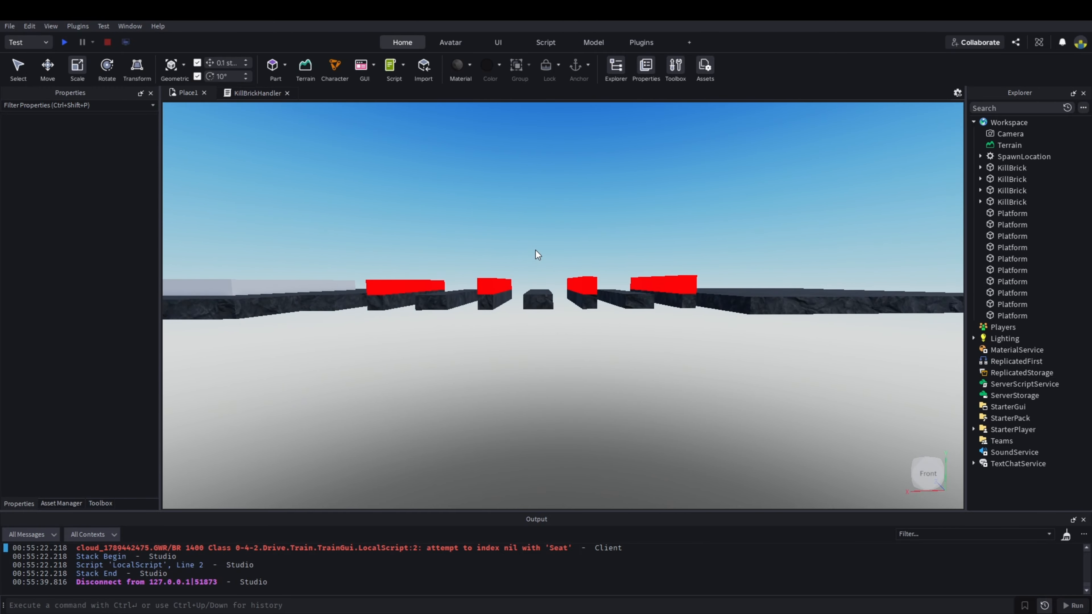
Step: Undo the recent height changes on the KillBricks
scroll(535, 250, "up", 4)
key("a")
left_click(578, 292)
scroll(600, 292, "down", 5)
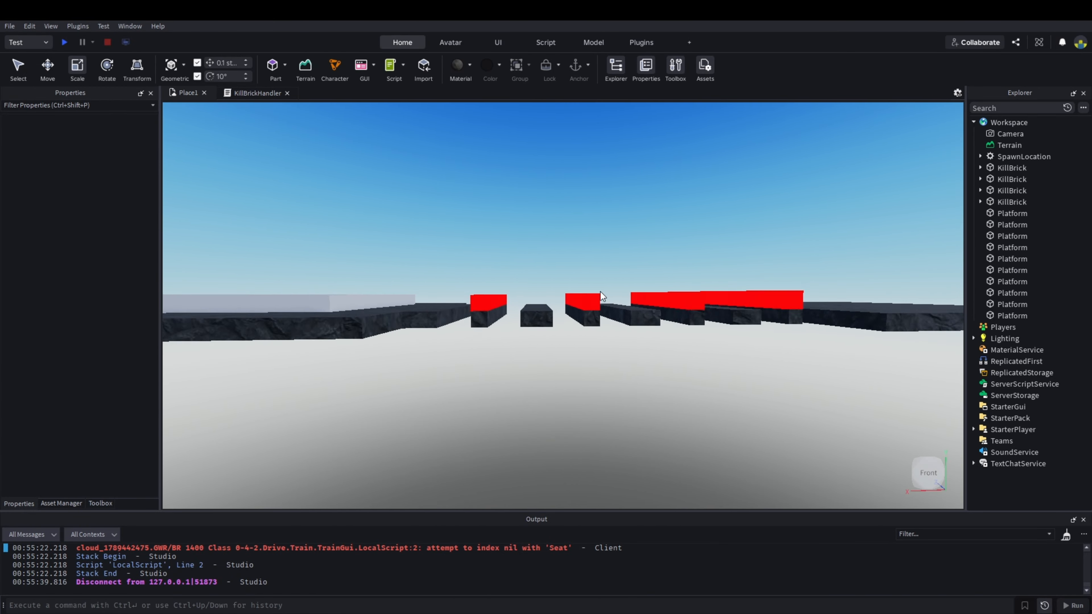
key("ctrl+z")
key("ctrl+z")
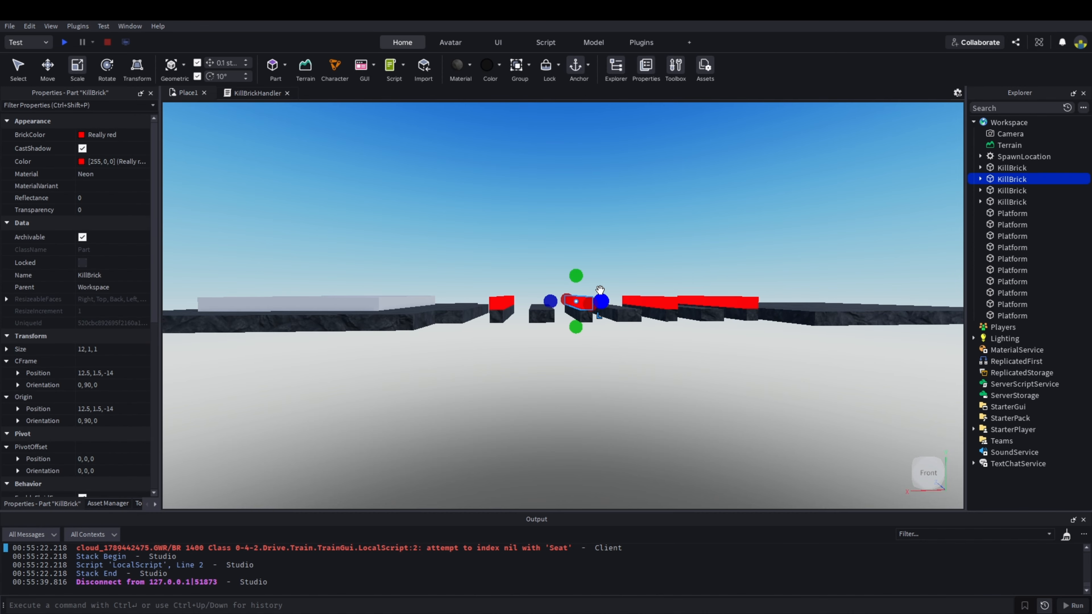
Step: Set the snapping increment to 0.3 studs and scale the second and third KillBricks upward to progressively greater heights
scroll(586, 289, "up", 2)
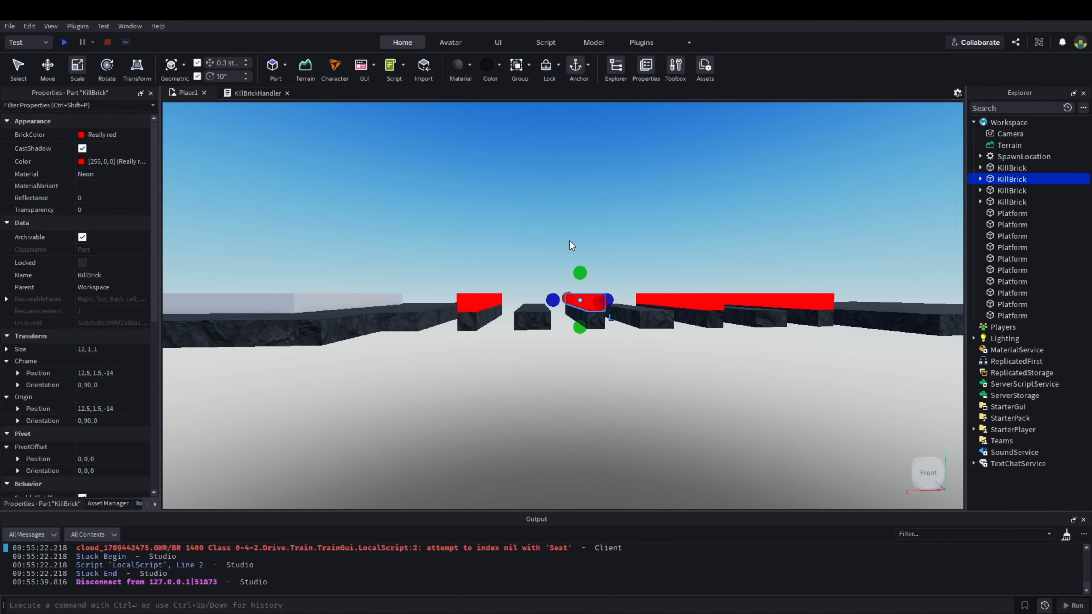
left_click(607, 261)
key("d")
left_click(570, 297)
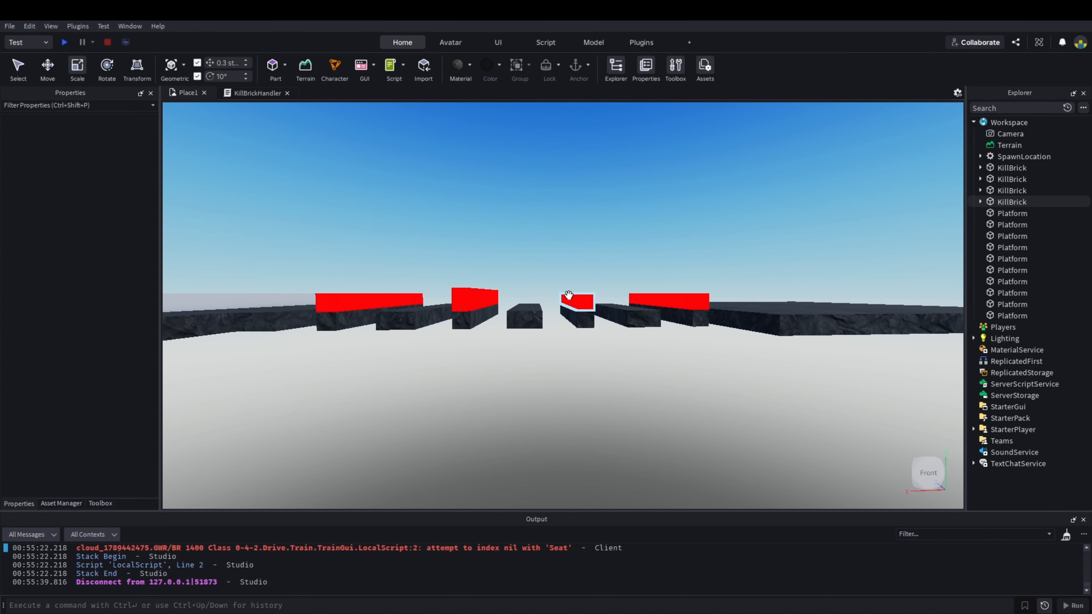
left_click(589, 271)
key("d")
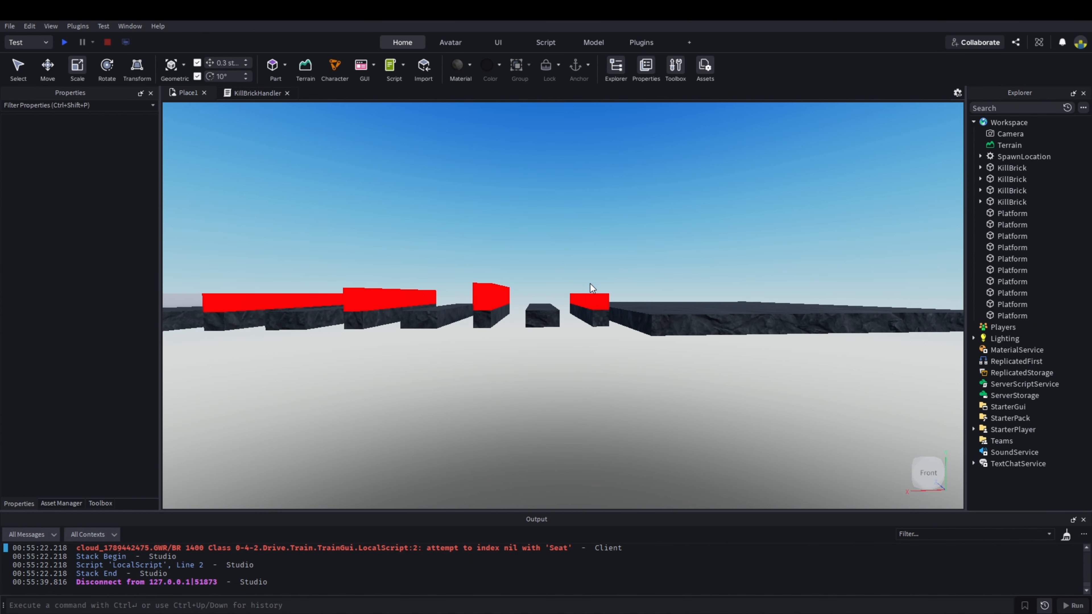
Step: Scale the fourth KillBrick upward to a height of 1.9 studs
left_click(587, 297)
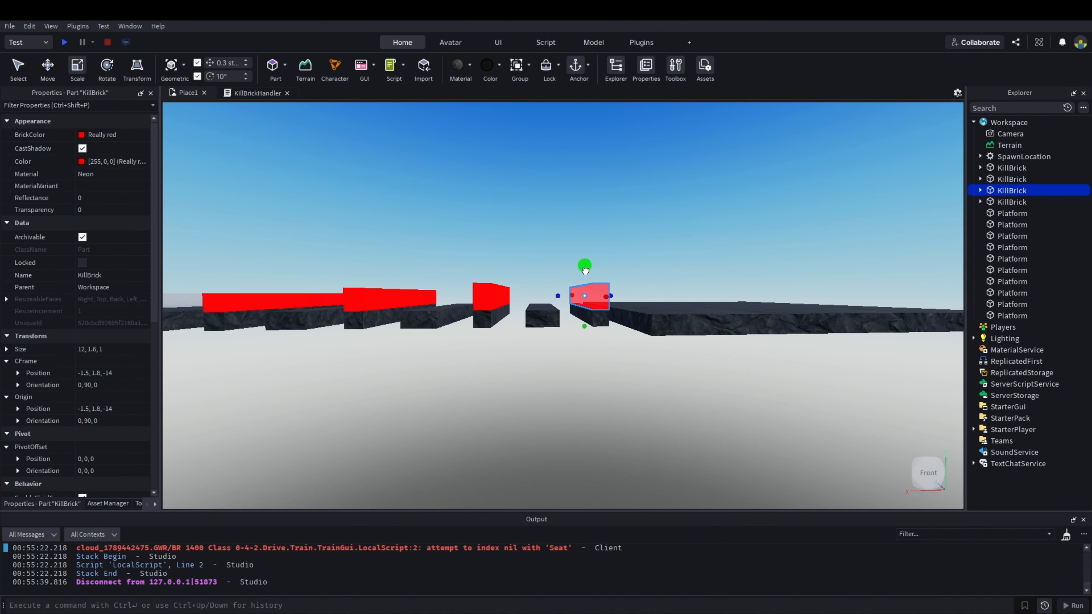
left_click(615, 259)
key("s")
key("a")
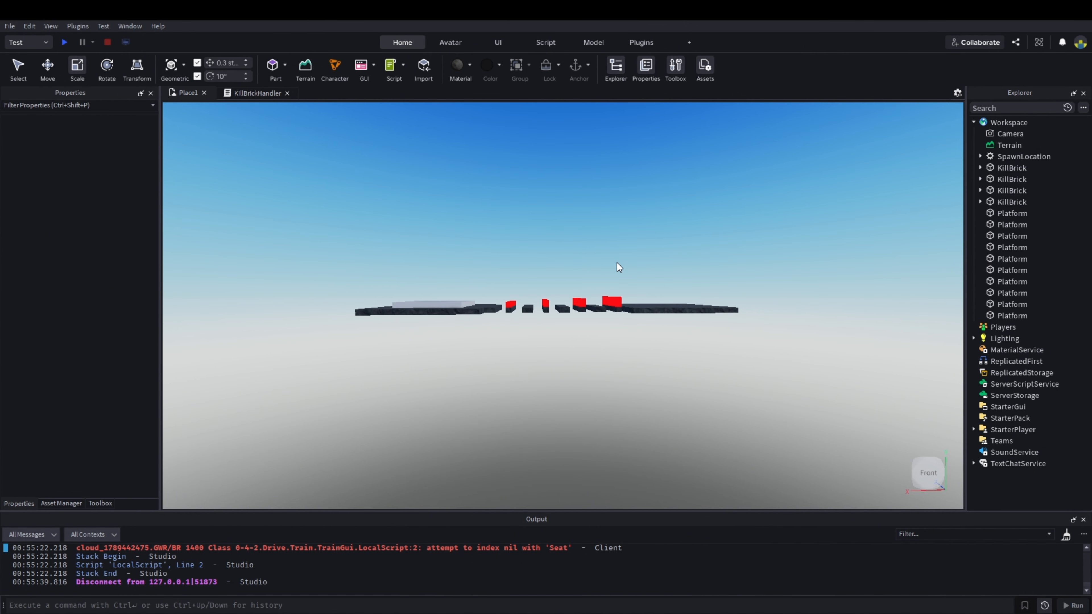
key("d")
key("s")
key("a")
key("w")
Step: Start a playtest and run the character from the spawn slab toward the KillBrick row
left_click(64, 42)
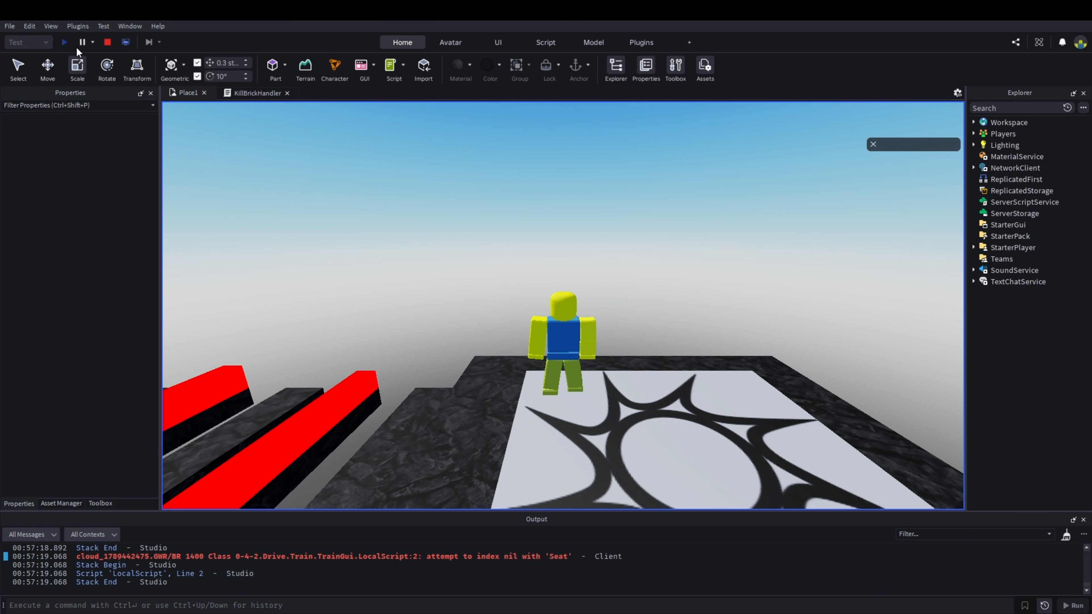
right_click_drag(554, 258, 476, 295)
key("a")
key("w")
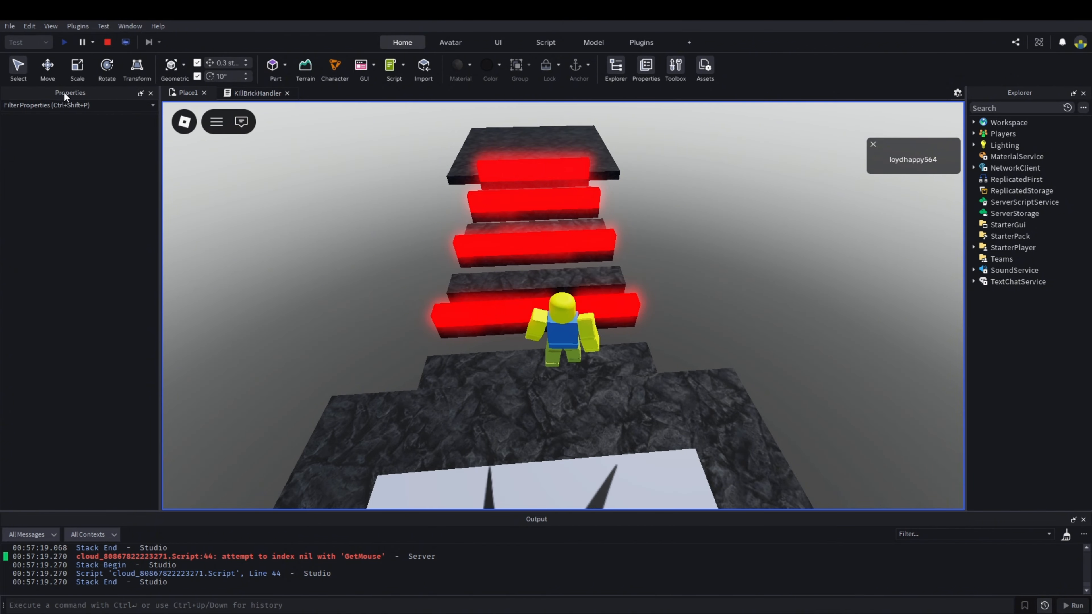
key("w")
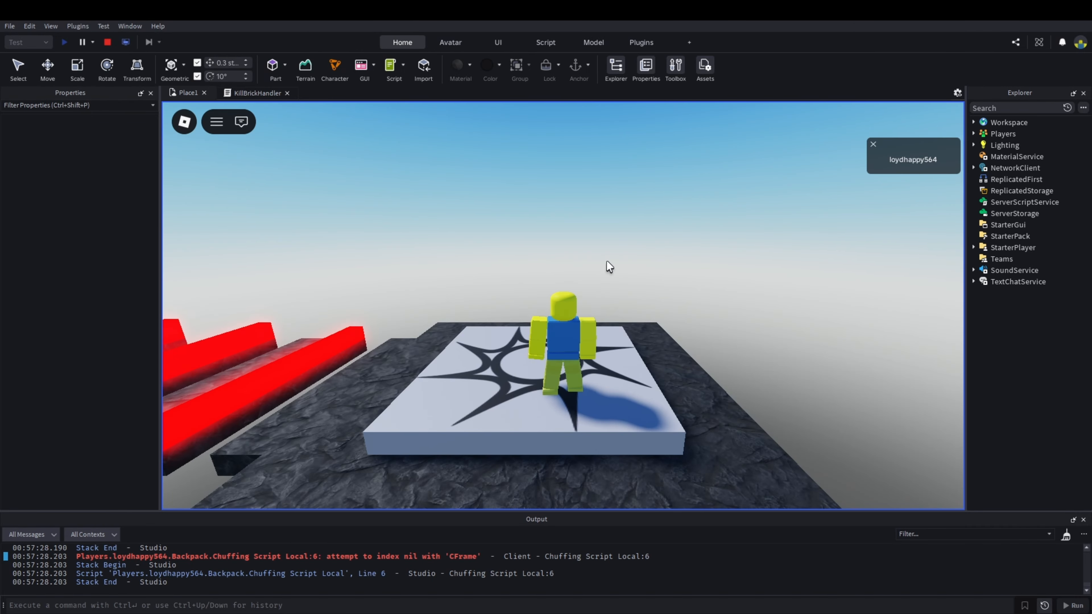
Step: Jump the character along the basalt strips over the KillBricks toward the landing platform, and stop the playtest
right_click_drag(679, 281, 679, 282)
key("w")
key("w")
key("space")
key("space")
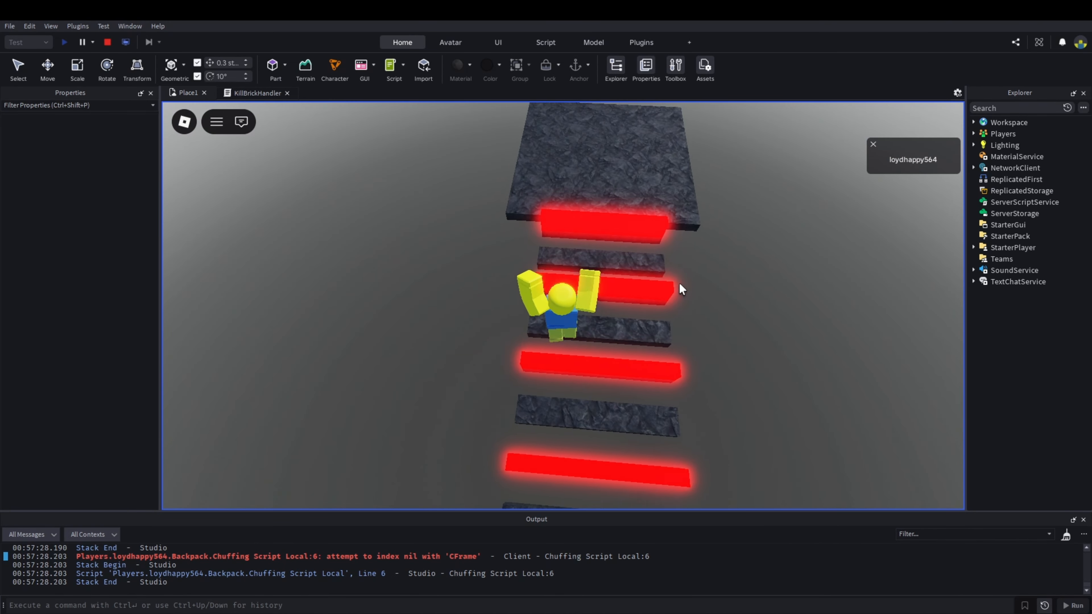
key("w")
key("space")
key("space")
right_click_drag(679, 283, 679, 282)
left_click(108, 42)
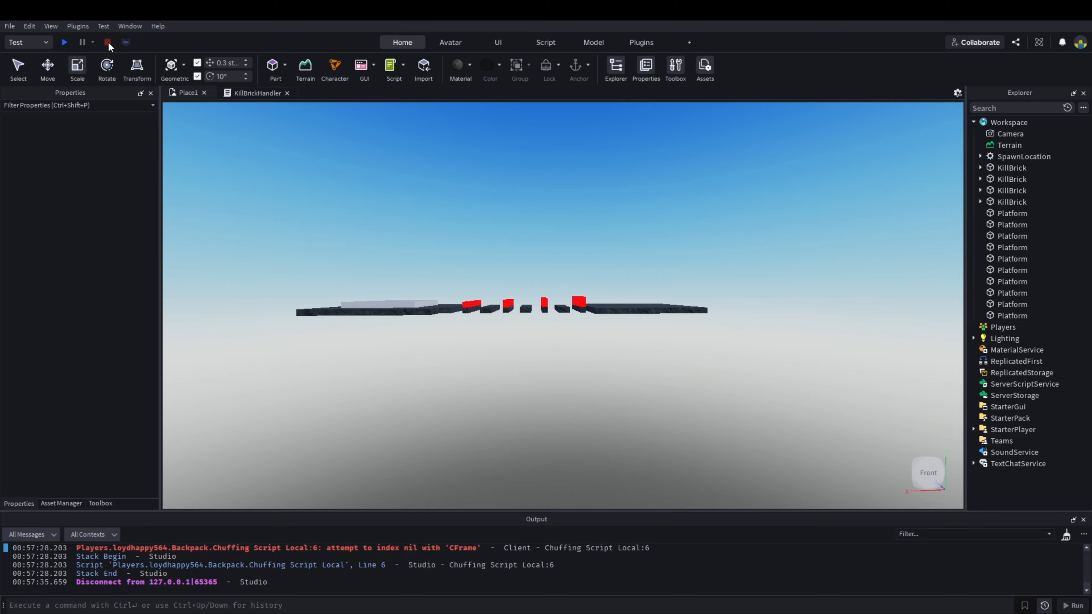
Step: Duplicate the landing platform in place and delete the extra copy
scroll(457, 247, "up", 5)
right_click_drag(470, 247, 395, 297)
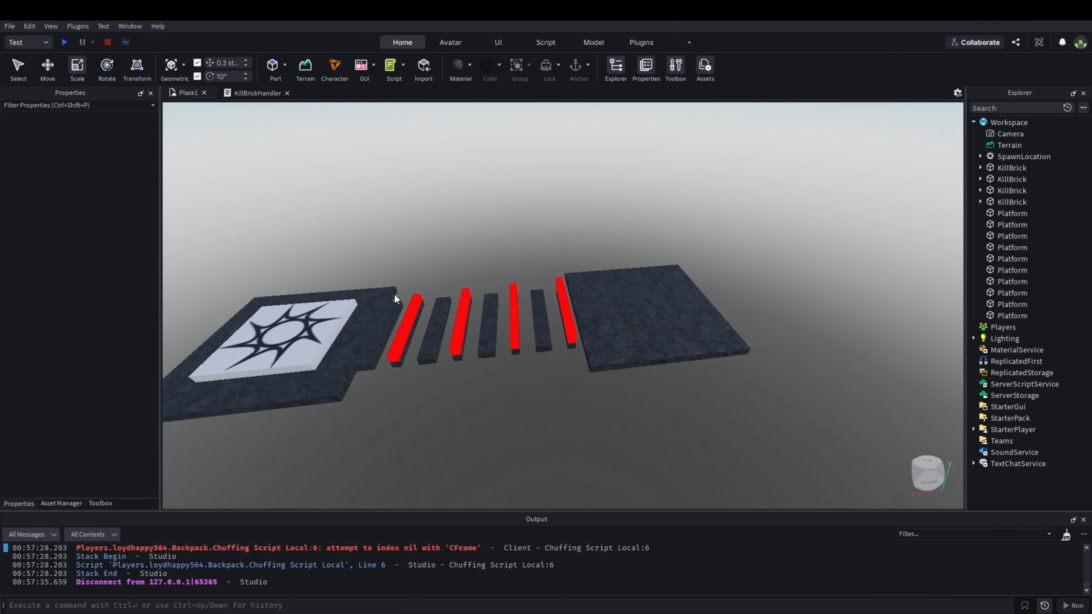
key("d")
left_click(551, 298)
scroll(630, 291, "down", 3)
scroll(631, 290, "up", 3)
right_click_drag(632, 290, 636, 289)
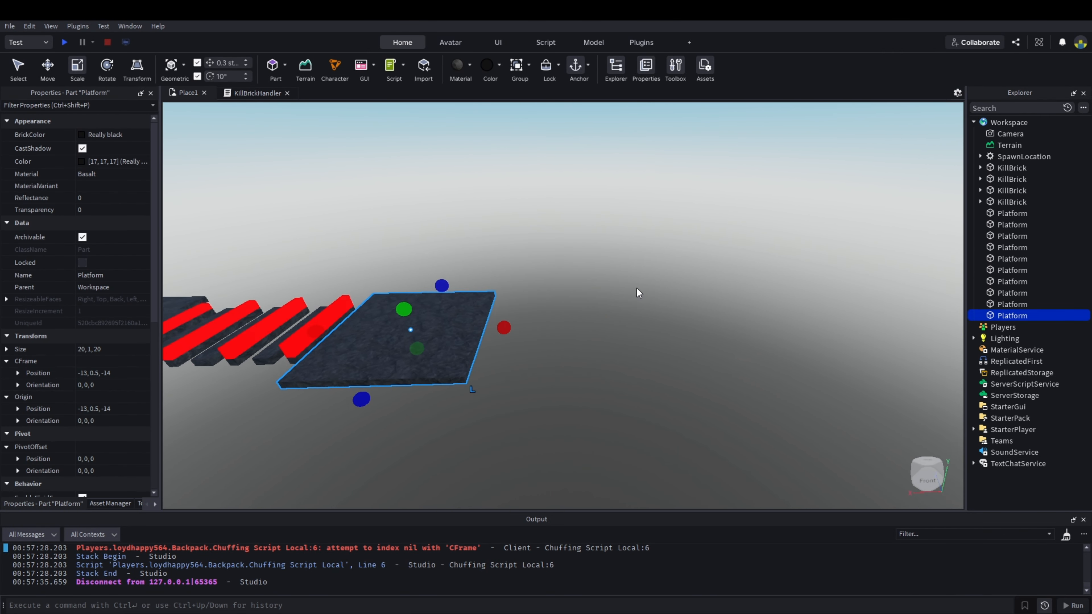
key("a")
scroll(636, 289, "down", 2)
scroll(636, 289, "up", 3)
key("ctrl+d")
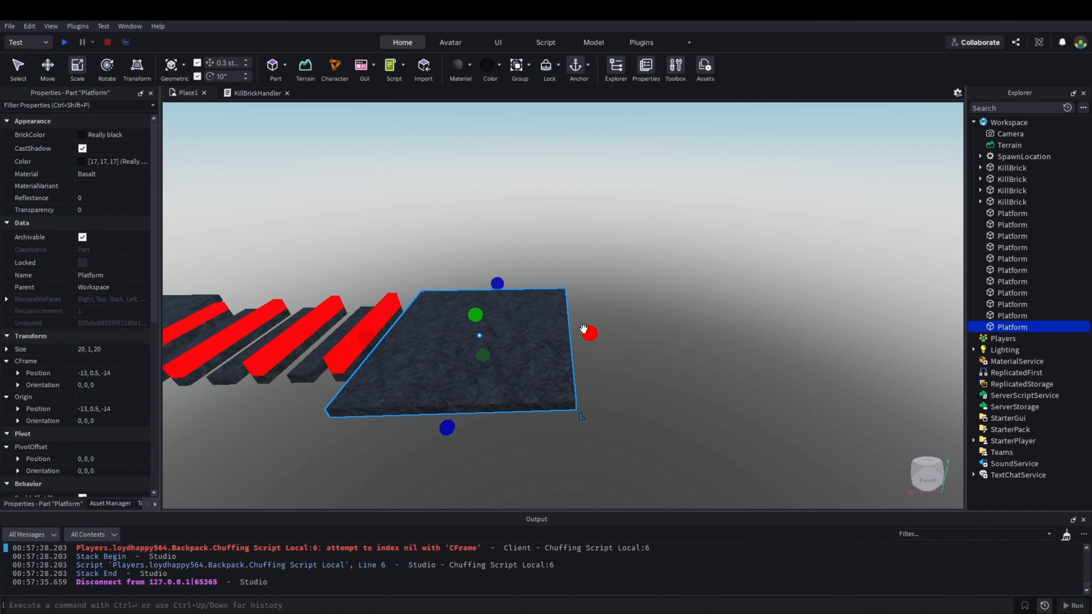
scroll(585, 327, "down", 3)
left_click(678, 358)
left_click(612, 346)
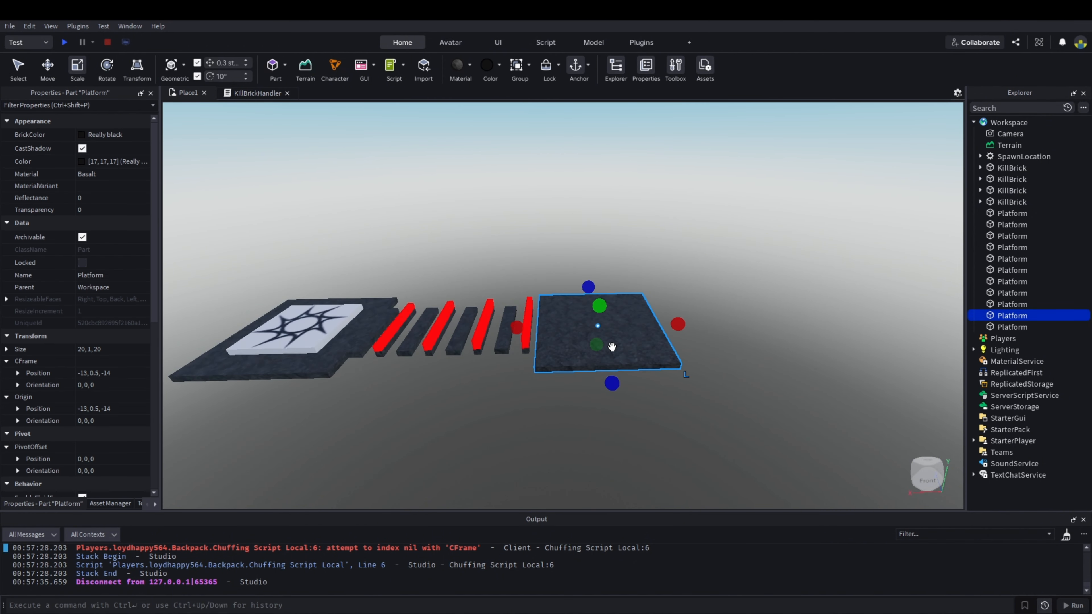
key("Delete")
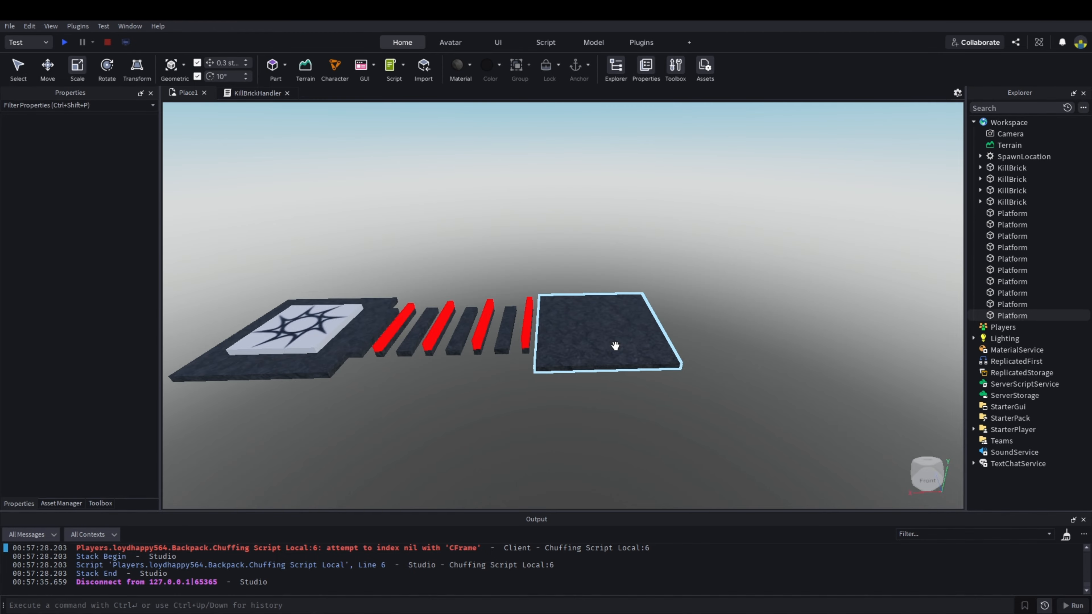
key("d")
scroll(674, 338, "down", 2)
key("a")
scroll(660, 334, "up", 2)
scroll(601, 324, "down", 3)
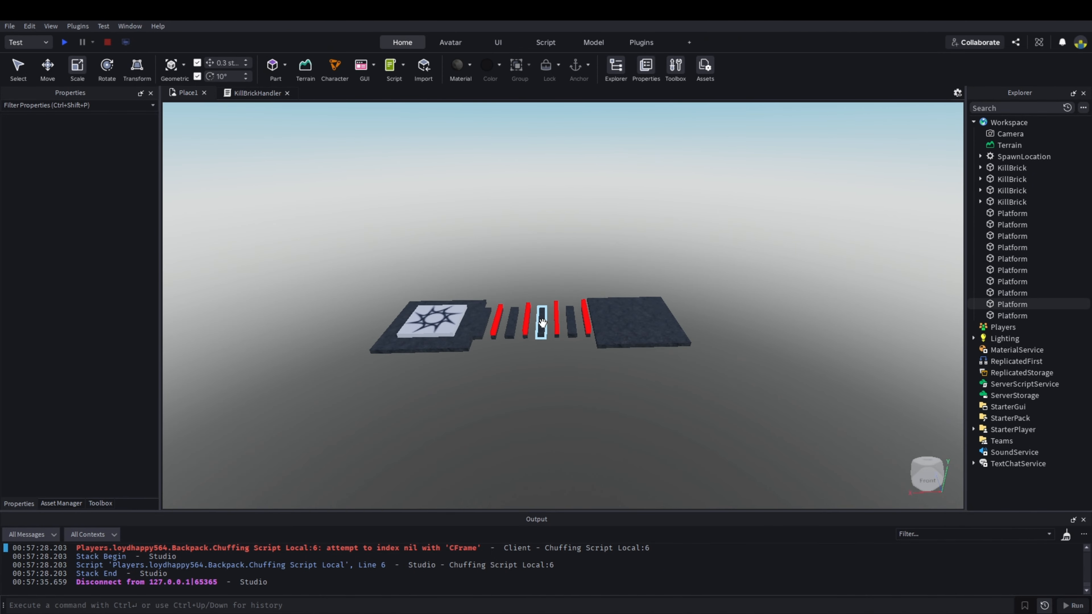
scroll(593, 330, "up", 2)
Step: Set the snapping increment to 1 stud and extend the landing platform away from the strips to a length of 55 studs
left_click(642, 337)
key("d")
scroll(644, 338, "down", 3)
scroll(645, 337, "up", 3)
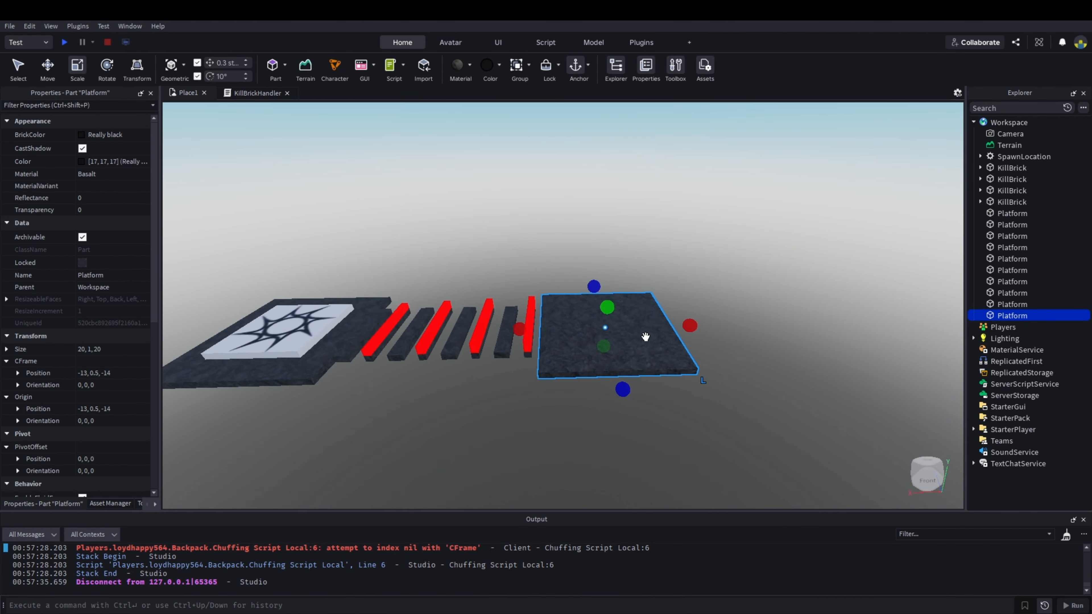
key("w")
key("a")
scroll(662, 335, "up", 4)
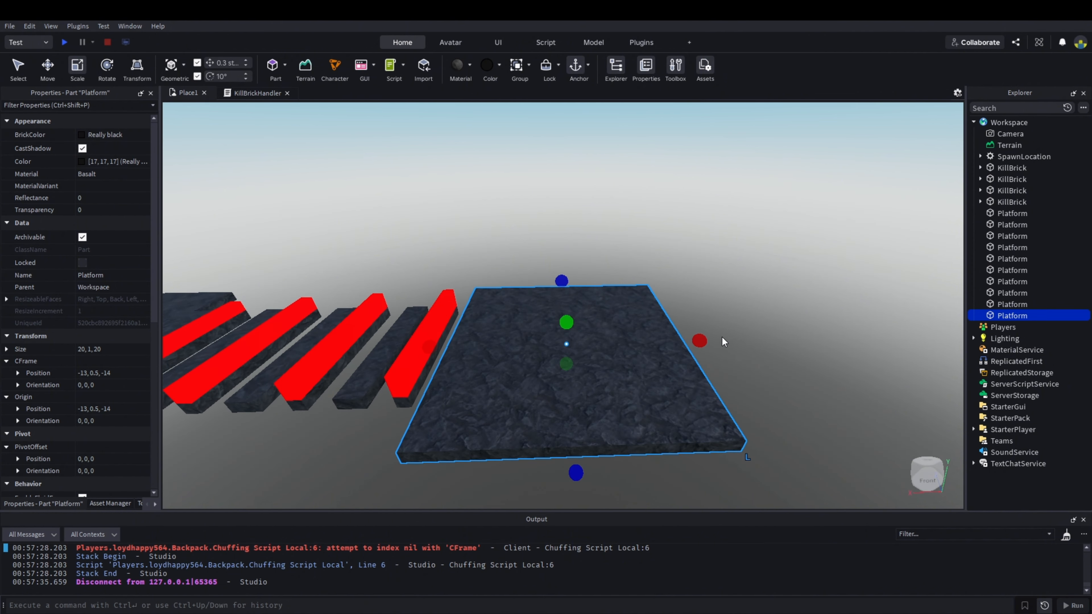
left_click_drag(700, 341, 724, 337)
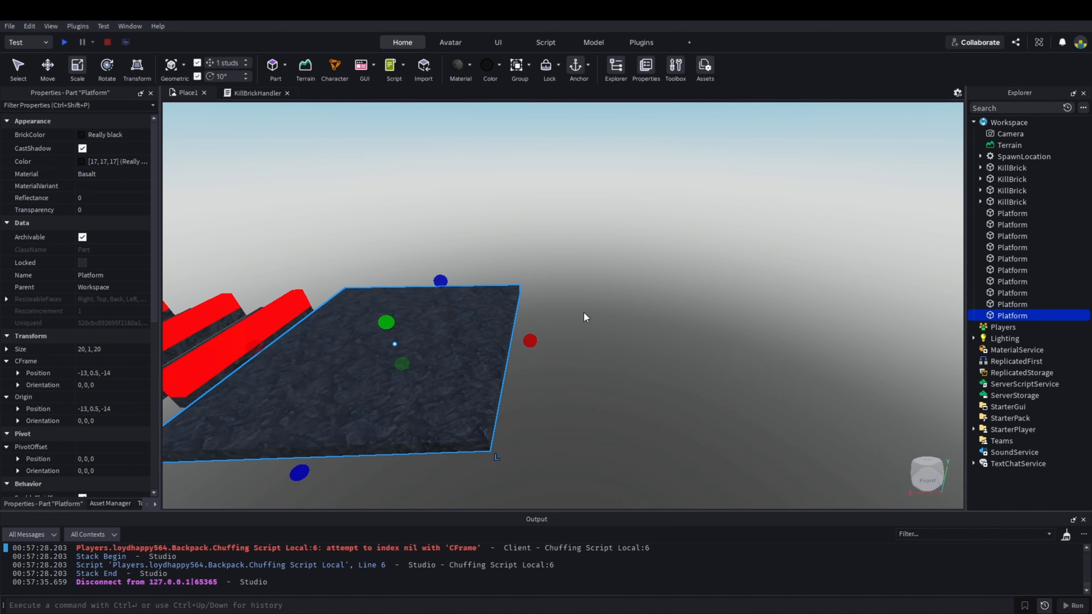
scroll(537, 339, "down", 5)
left_click_drag(580, 329, 798, 315)
left_click(706, 255)
Step: Set the landing platform's size to 54, 1, 20
key("w")
key("a")
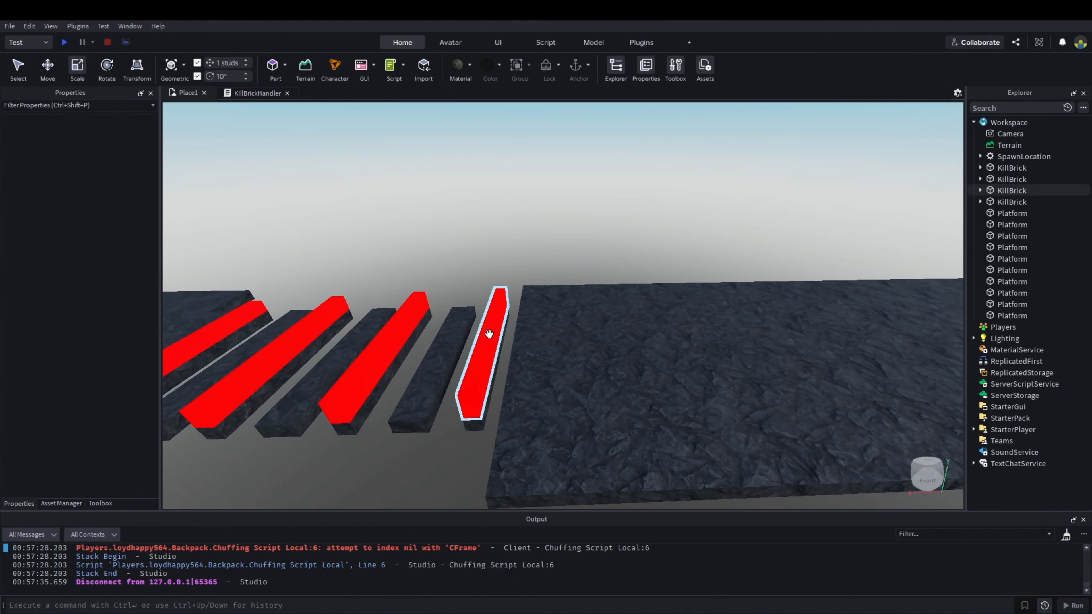
key("s")
left_click(583, 339)
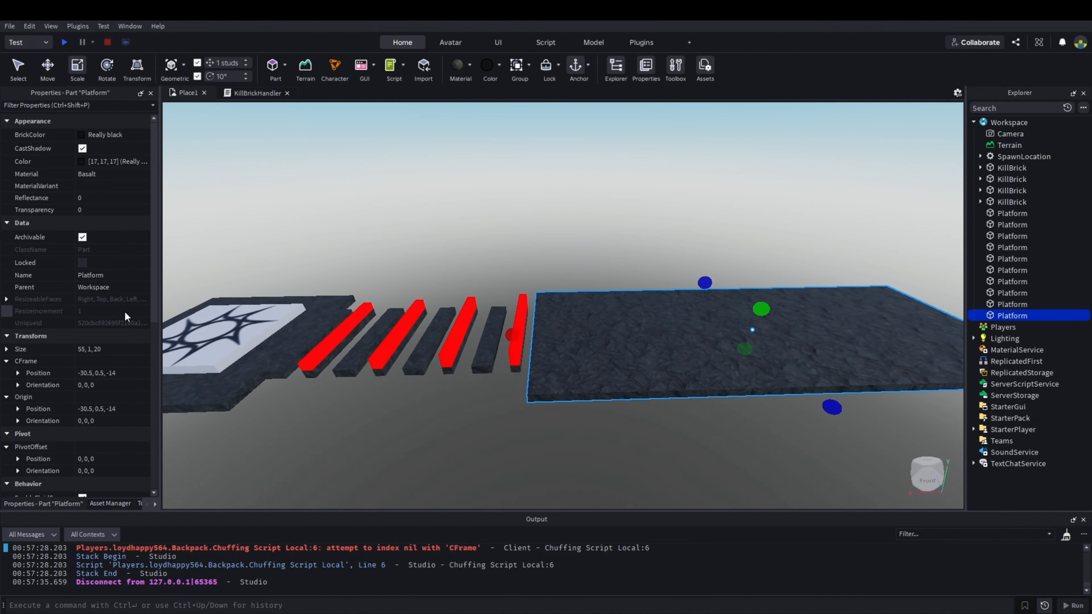
left_click(100, 347)
left_click(88, 348)
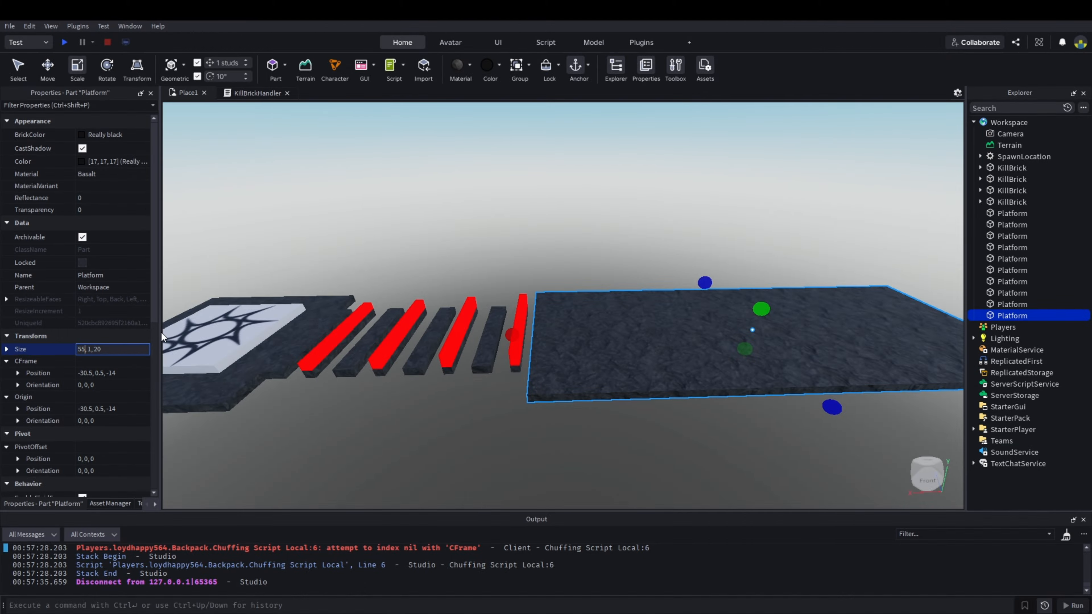
key("BackSpace")
type("4")
key("Return")
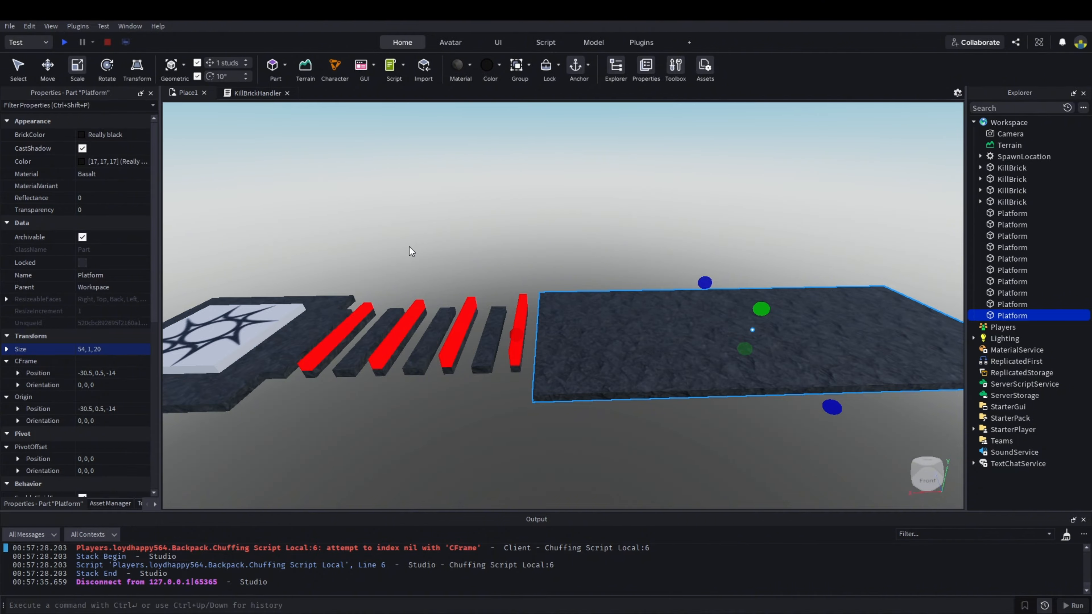
Step: Duplicate the first KillBrick and move the copy to the near edge of the landing platform
left_click(370, 249)
scroll(370, 249, "down", 8)
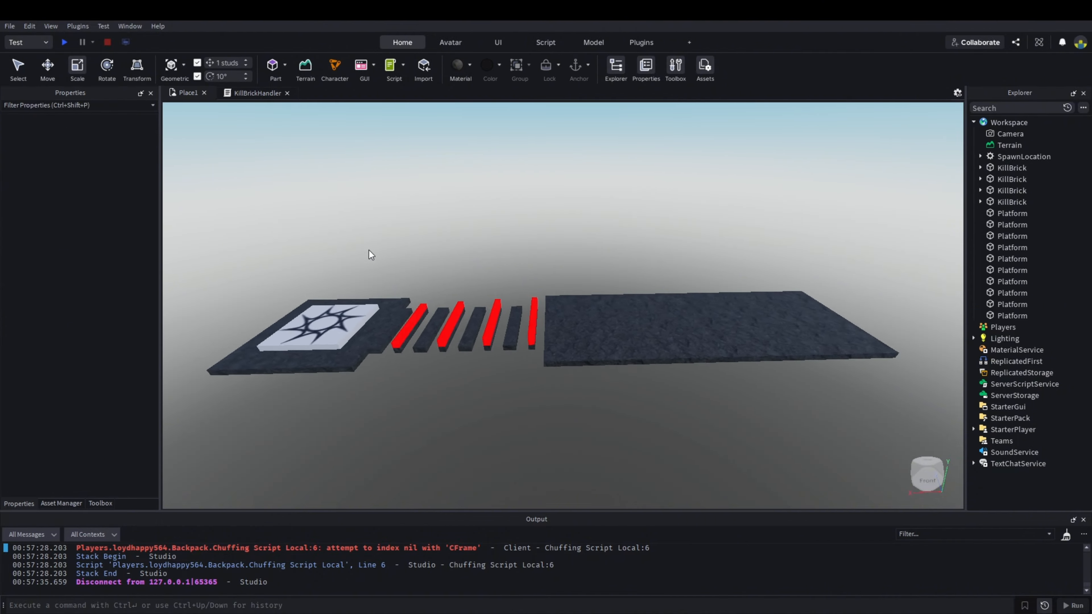
scroll(375, 248, "up", 10)
scroll(407, 239, "down", 3)
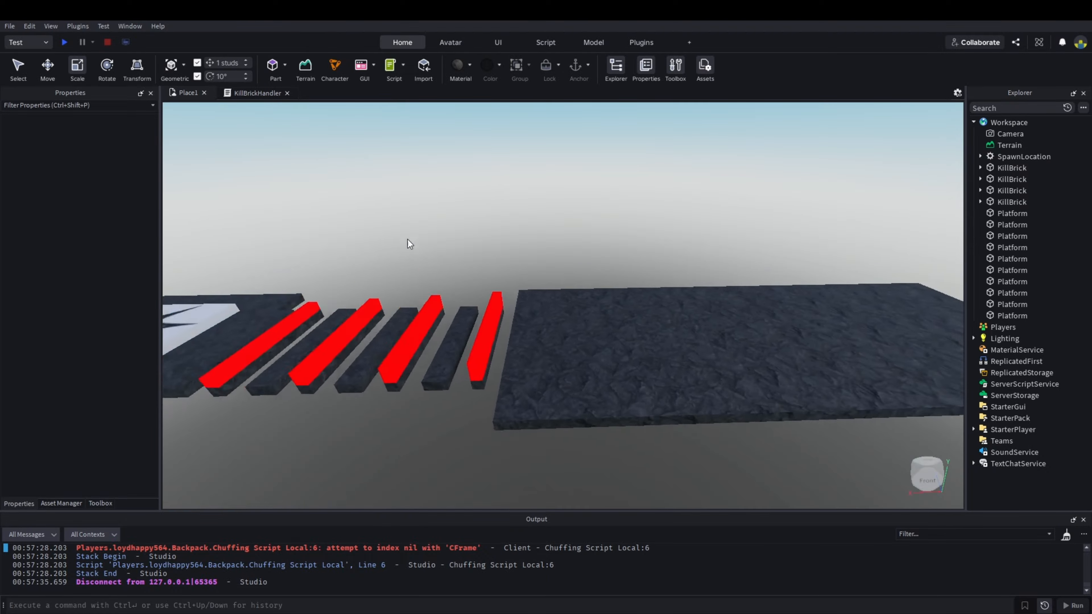
left_click(480, 317)
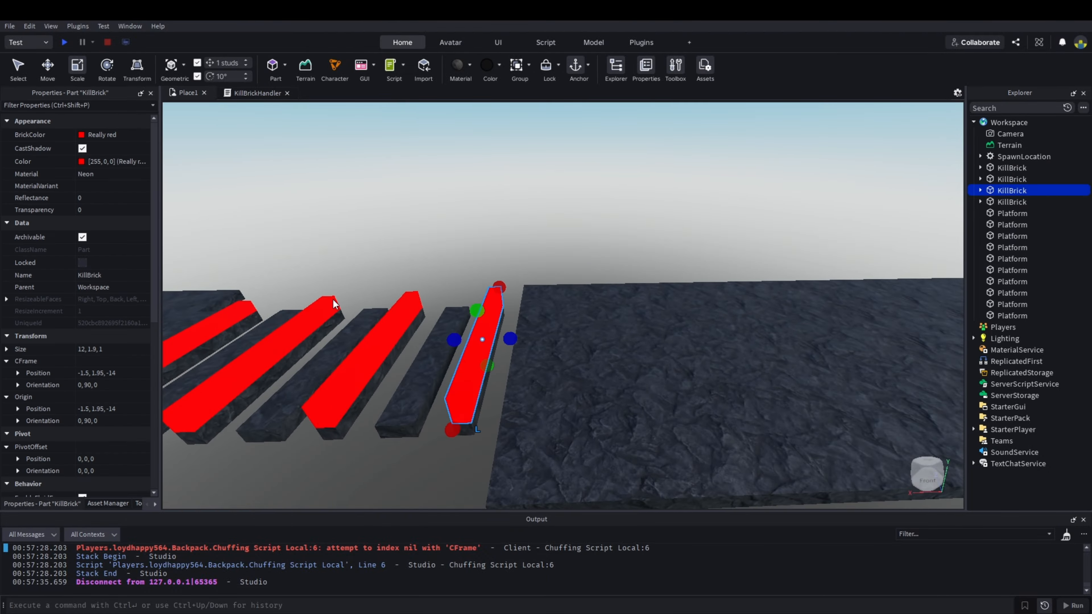
scroll(335, 304, "down", 3)
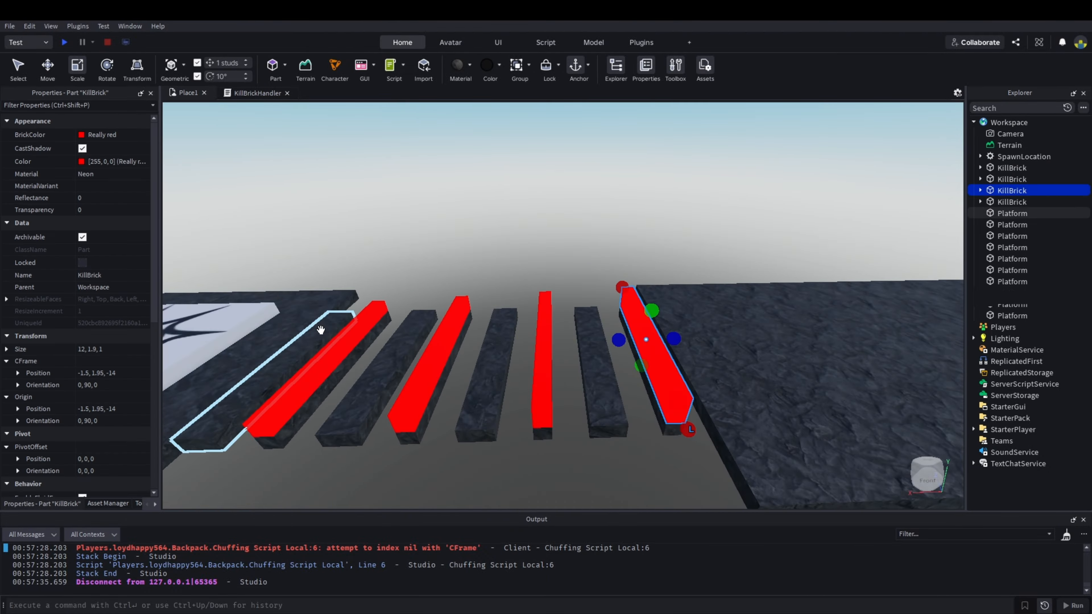
left_click(340, 339)
key("ctrl+d")
left_click_drag(341, 349, 456, 311)
Step: Scale the copied KillBrick to a 4 × 1 × 4 stud block at the landing platform's near corner
key("d")
right_click_drag(523, 290, 523, 291)
left_click_drag(548, 318, 426, 339)
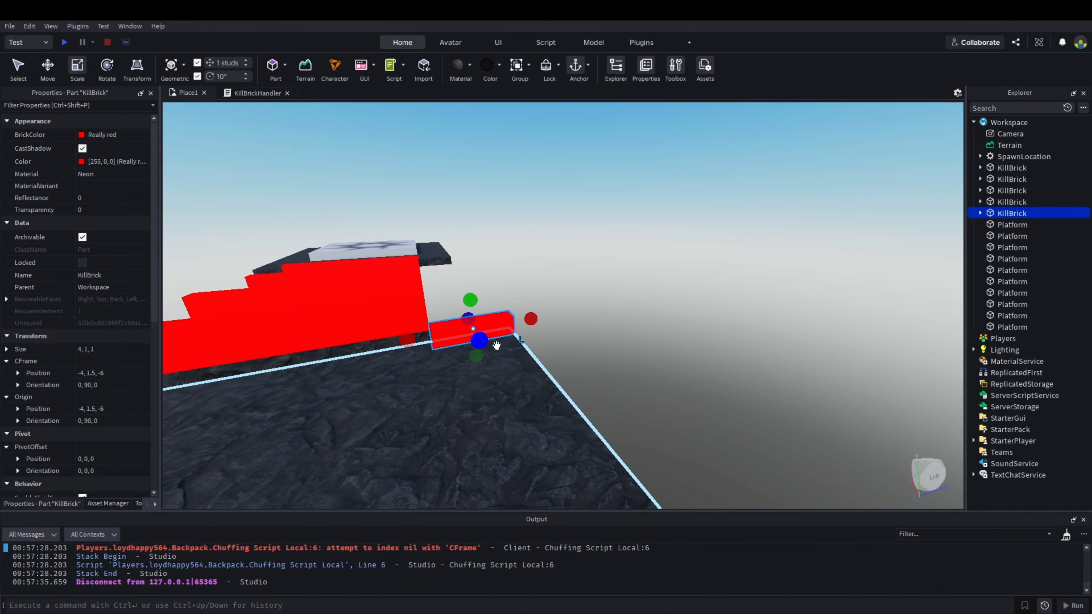
left_click_drag(486, 347, 494, 365)
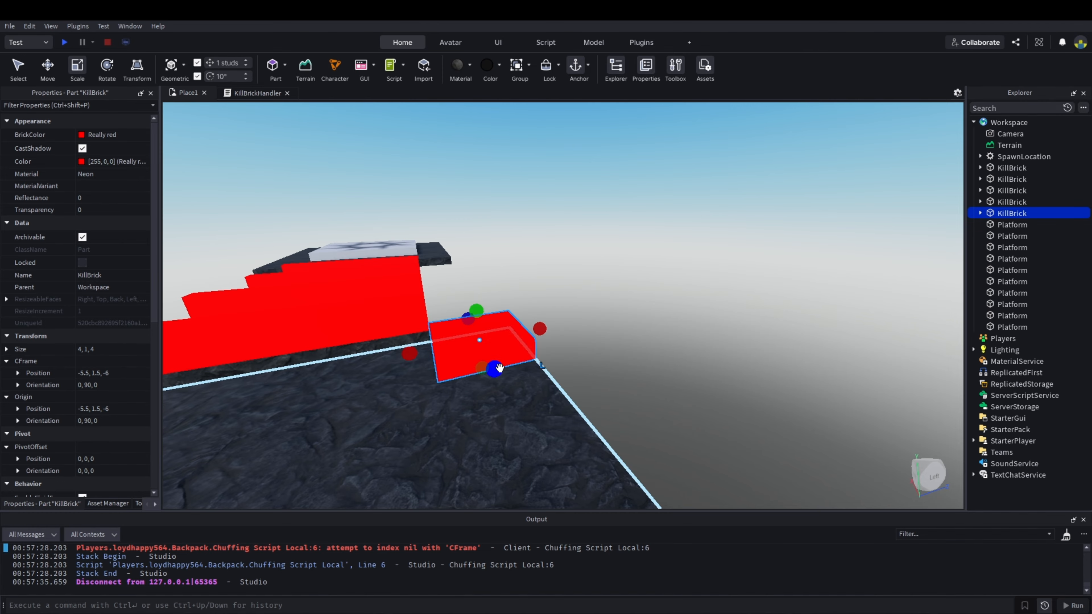
left_click(638, 349)
key("a")
right_click_drag(639, 348, 639, 349)
scroll(639, 349, "down", 3)
left_click(534, 291)
scroll(534, 291, "down", 5)
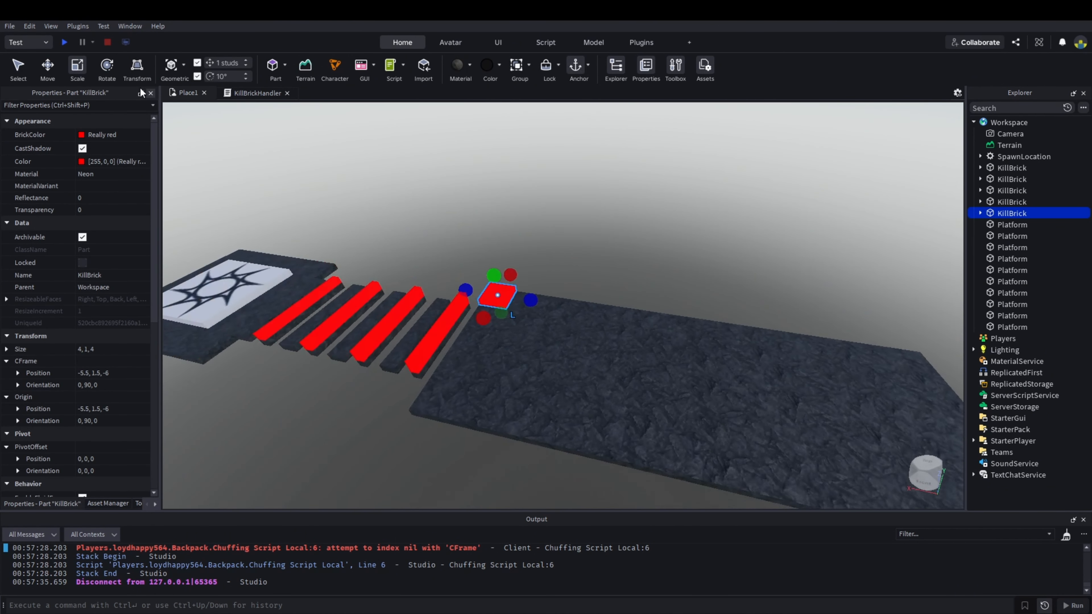
Step: Set move snapping to 4 studs, duplicate the square corner kill brick and move the copy 4 studs along and 4 studs across the platform
scroll(534, 291, "up", 3)
left_click(48, 67)
right_click_drag(676, 246, 675, 246)
key("ctrl+d")
left_click_drag(533, 306, 533, 306)
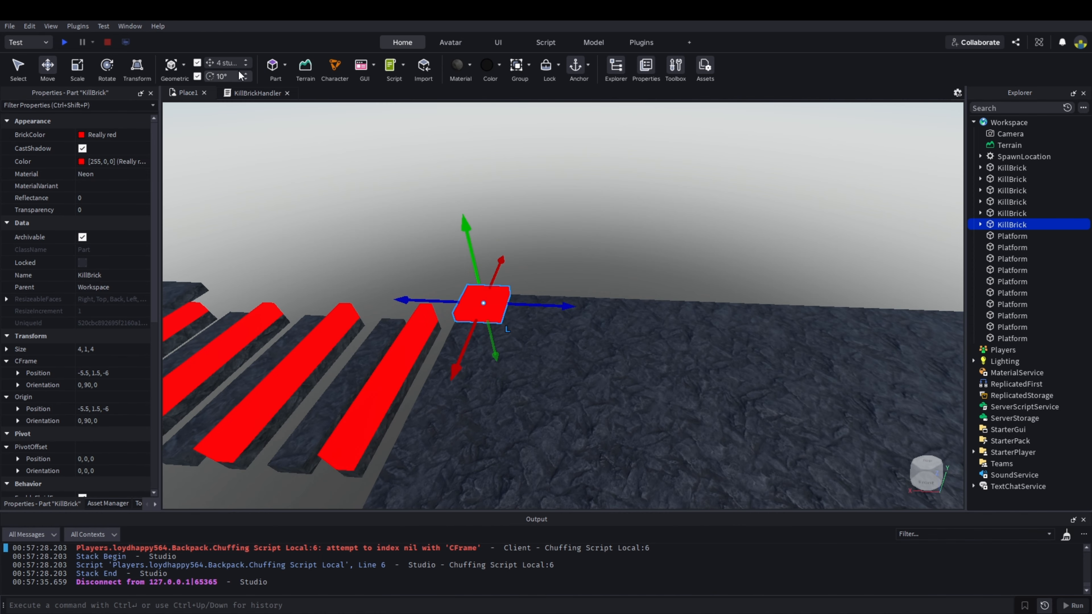
left_click_drag(550, 307, 596, 307)
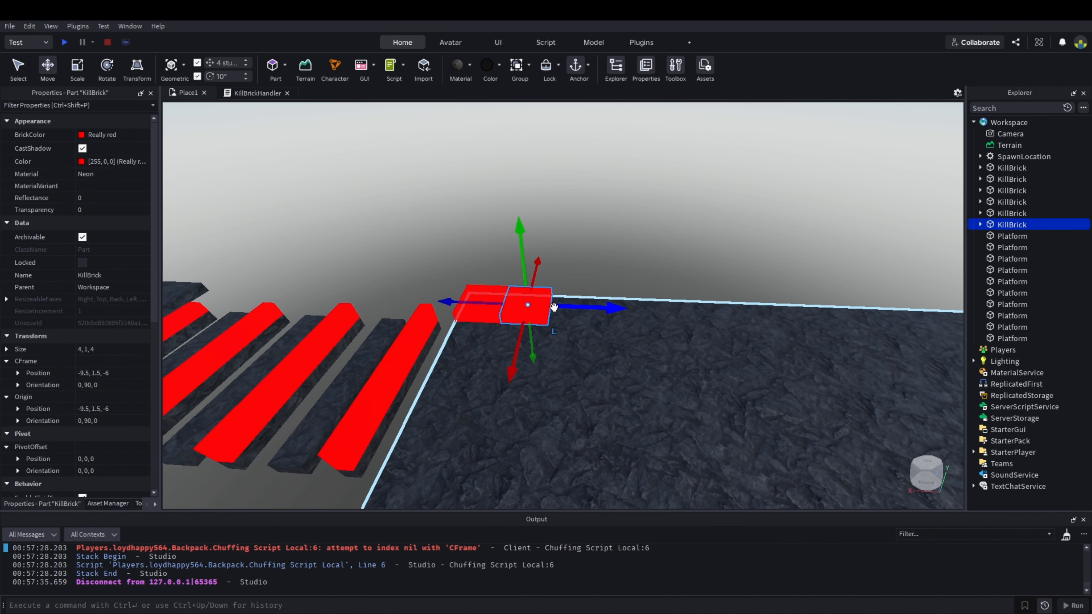
left_click_drag(517, 353, 512, 376)
Step: Duplicate the second square kill brick and place the copy in the first column, 8 studs across from the corner brick
key("ctrl+d")
scroll(578, 343, "down", 4)
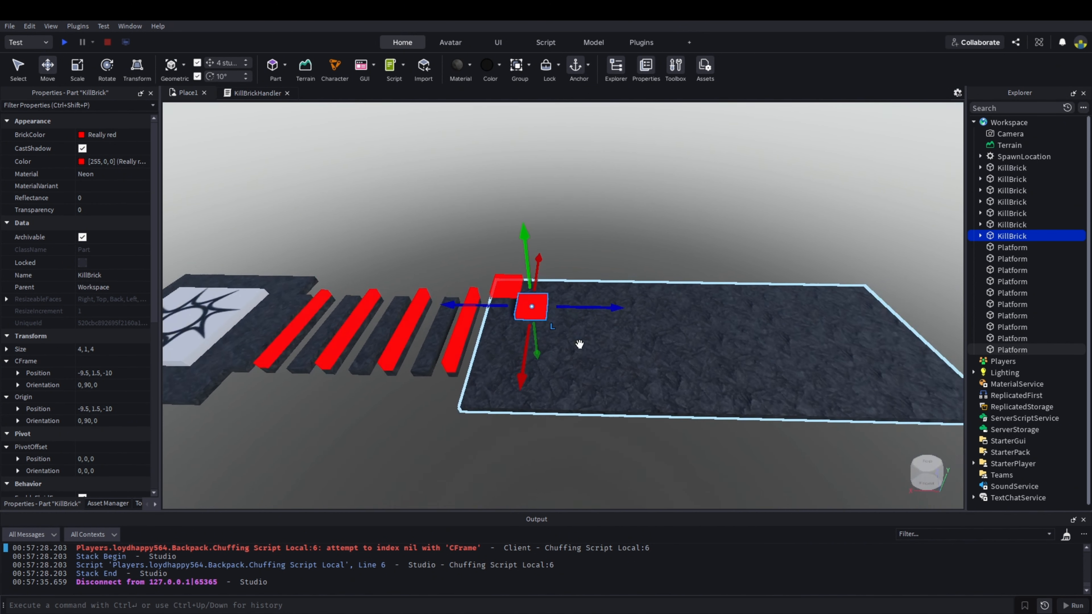
right_click_drag(578, 344, 551, 337)
left_click_drag(576, 345, 577, 365)
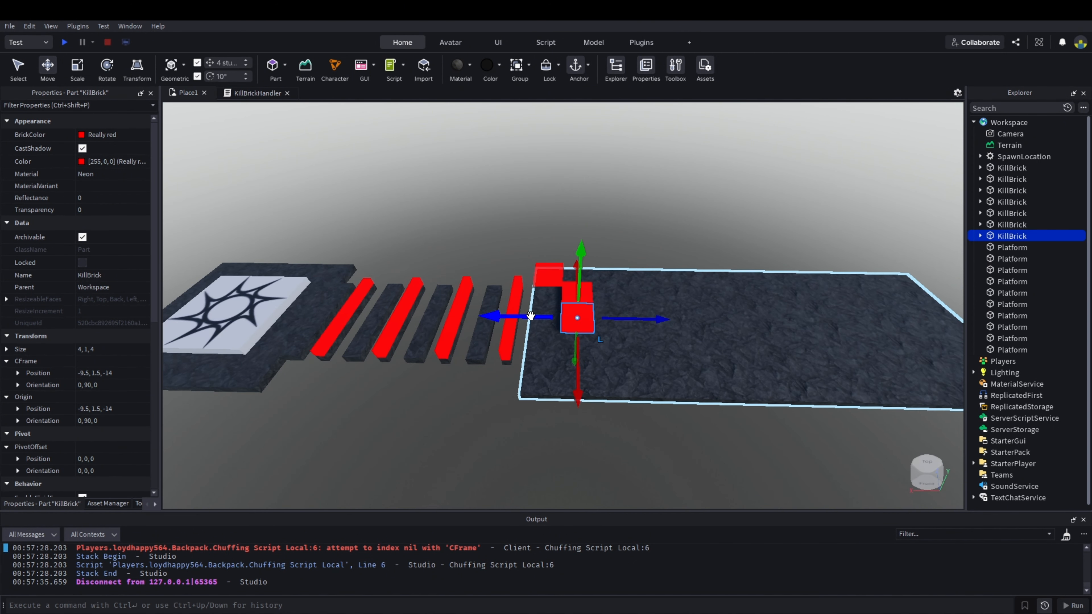
left_click_drag(533, 317, 510, 316)
Step: Add two more square kill bricks by duplication, continuing the zigzag diagonally to the platform's opposite near corner
key("ctrl+d")
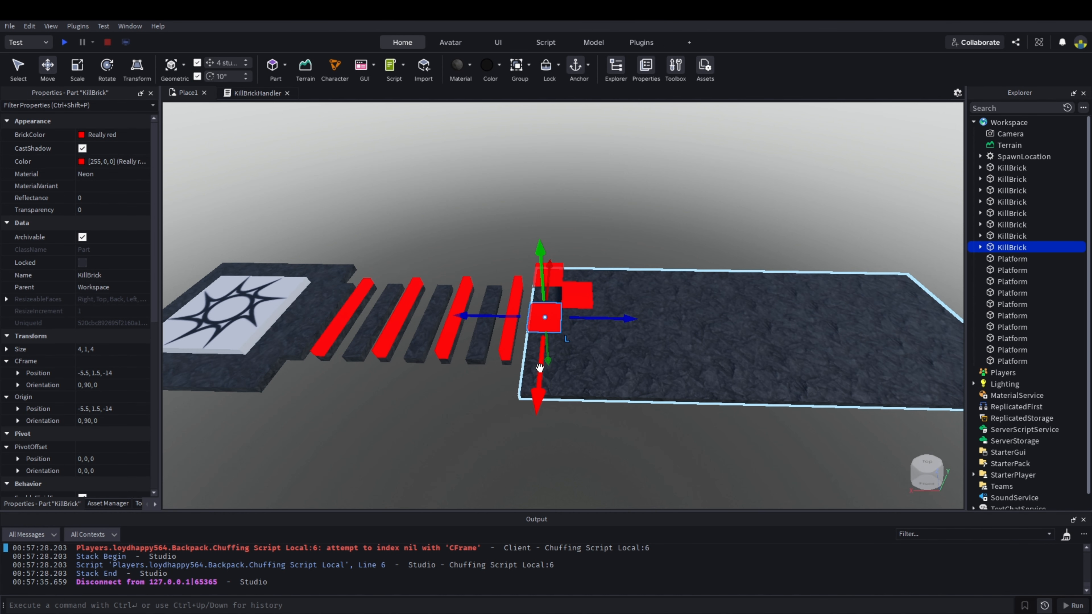
left_click_drag(539, 369, 538, 393)
left_click_drag(590, 345, 623, 348)
key("ctrl+d")
left_click_drag(577, 383, 574, 416)
left_click_drag(529, 372, 486, 374)
left_click(635, 416)
Step: Select four of the five zigzag kill bricks, duplicate them and move the copies 8 studs along the platform
scroll(634, 416, "down", 2)
right_click_drag(634, 416, 627, 417)
scroll(627, 417, "up", 3)
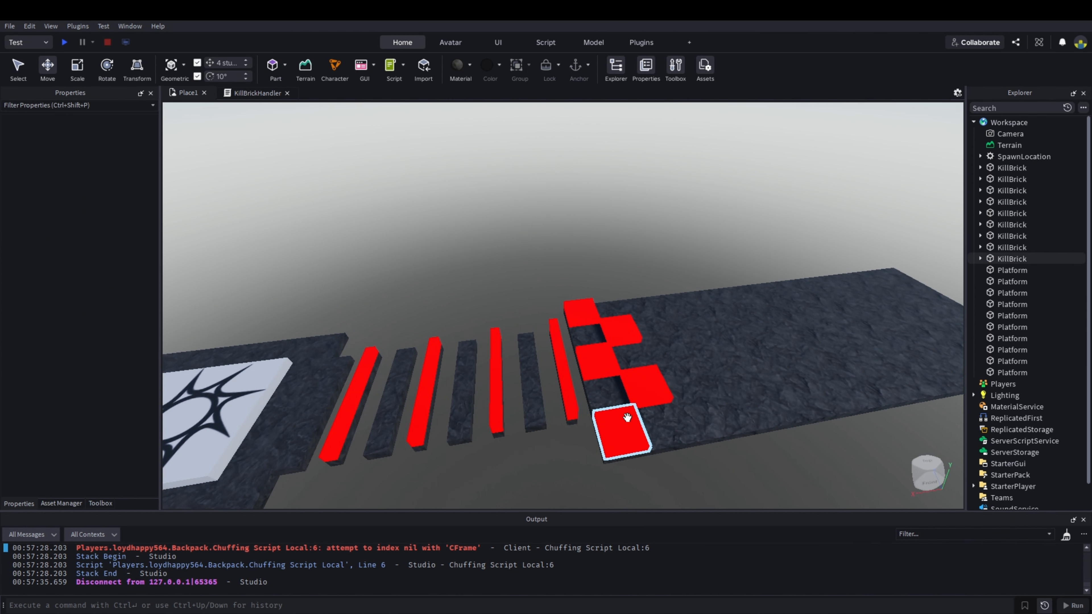
left_click(627, 417)
left_click(593, 347, "ctrl")
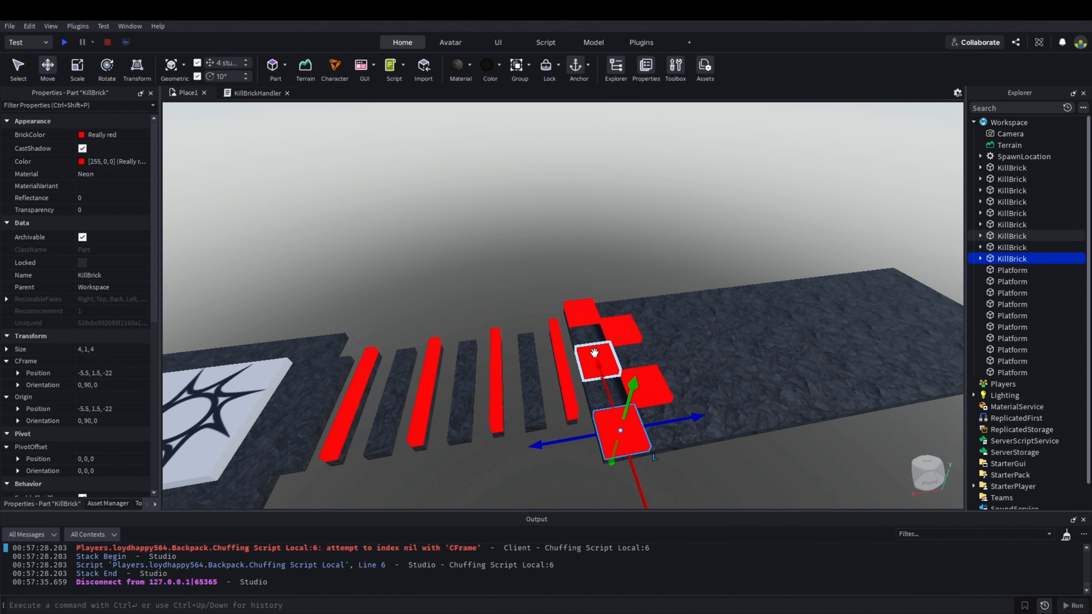
left_click(610, 327, "ctrl")
left_click(573, 311, "ctrl")
key("ctrl+d")
key("d")
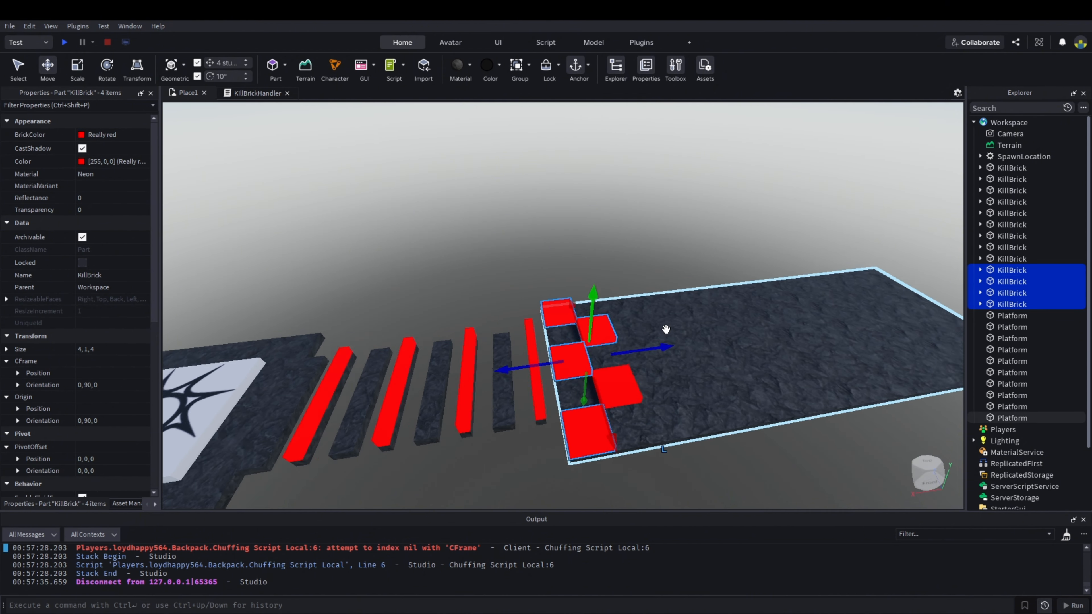
right_click_drag(665, 329, 624, 371)
left_click_drag(651, 361, 729, 371)
Step: Duplicate the copied group of four kill bricks and move the new set another 8 studs along the platform
key("s")
right_click_drag(645, 247, 664, 249)
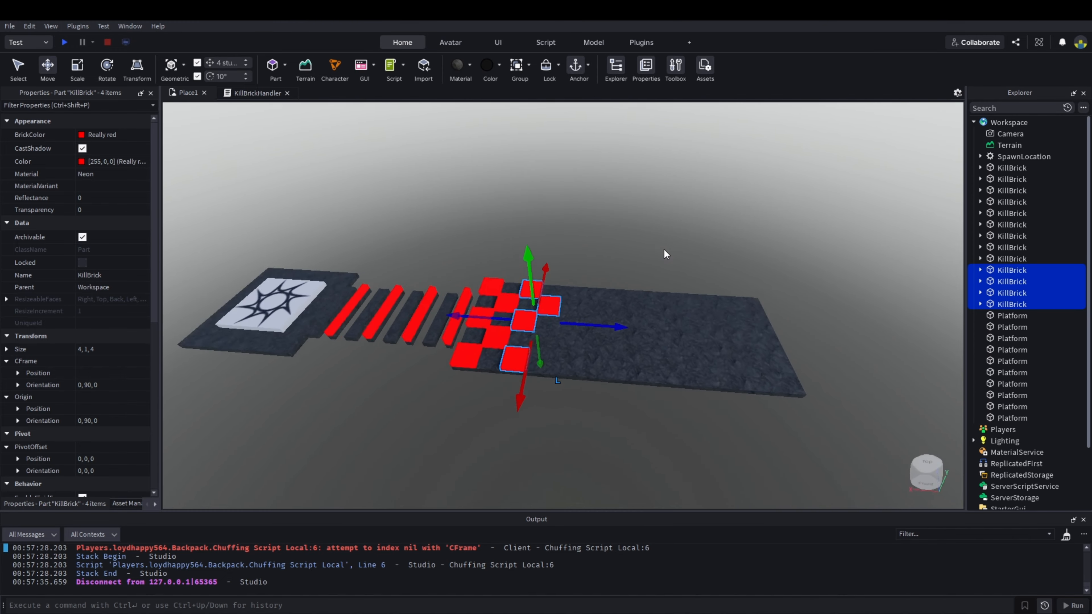
key("w")
key("d")
key("ctrl+d")
left_click_drag(544, 331, 594, 332)
left_click(562, 247)
Step: Duplicate the single kill brick in the fourth row and move the copy 8 studs along to fill the second zigzag's gap
key("a")
key("w")
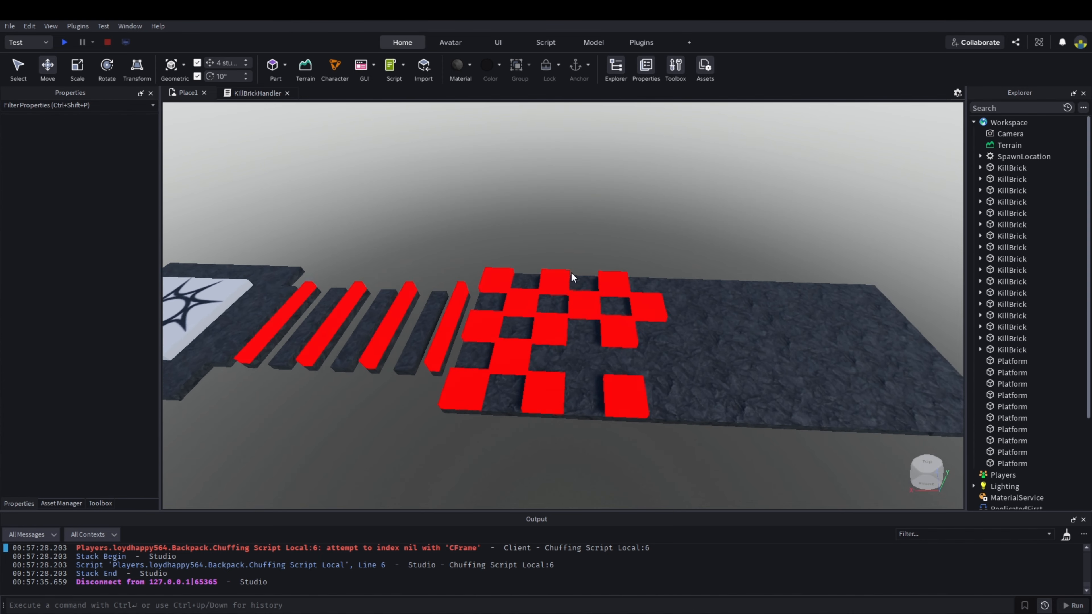
left_click(513, 369)
key("ctrl+d")
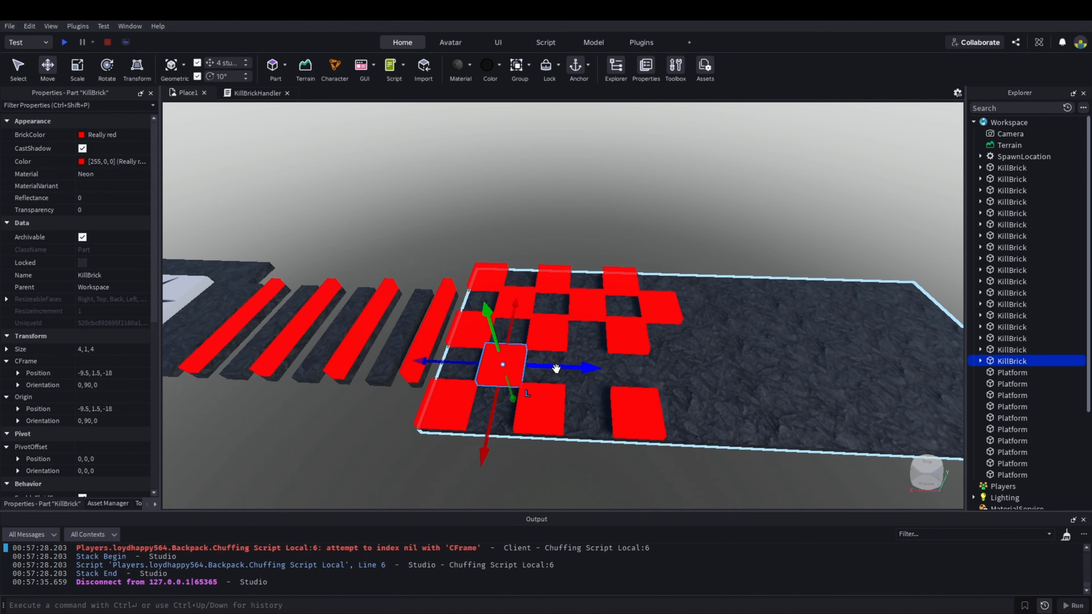
left_click_drag(555, 370, 621, 371)
Step: Duplicate the fourth-row kill brick again and move the copy 8 studs along to complete the third zigzag
left_click(646, 221)
scroll(649, 223, "down", 3)
scroll(717, 331, "up", 3)
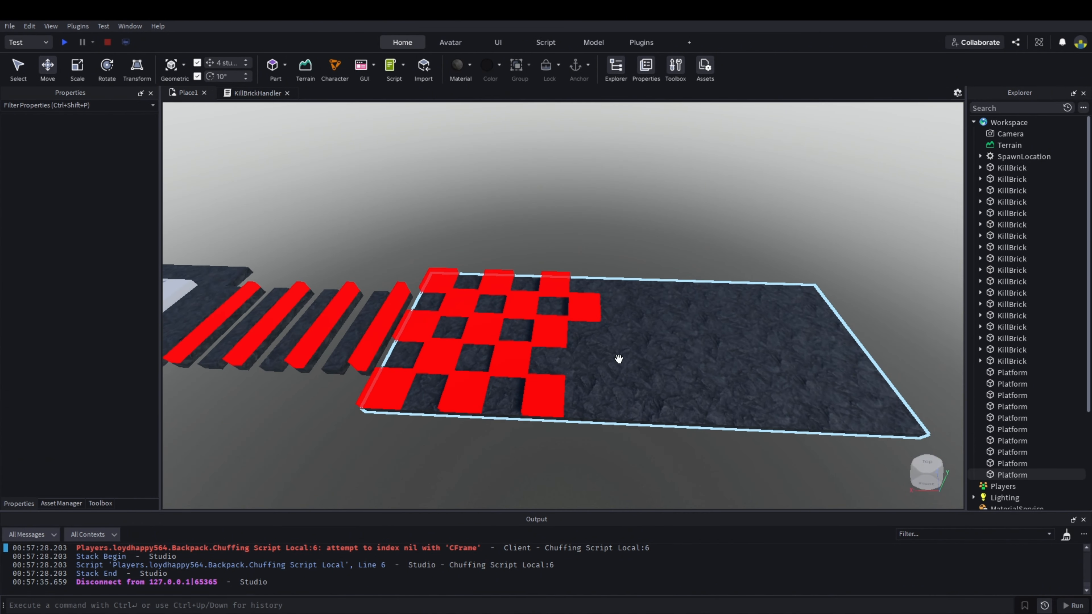
left_click(517, 364)
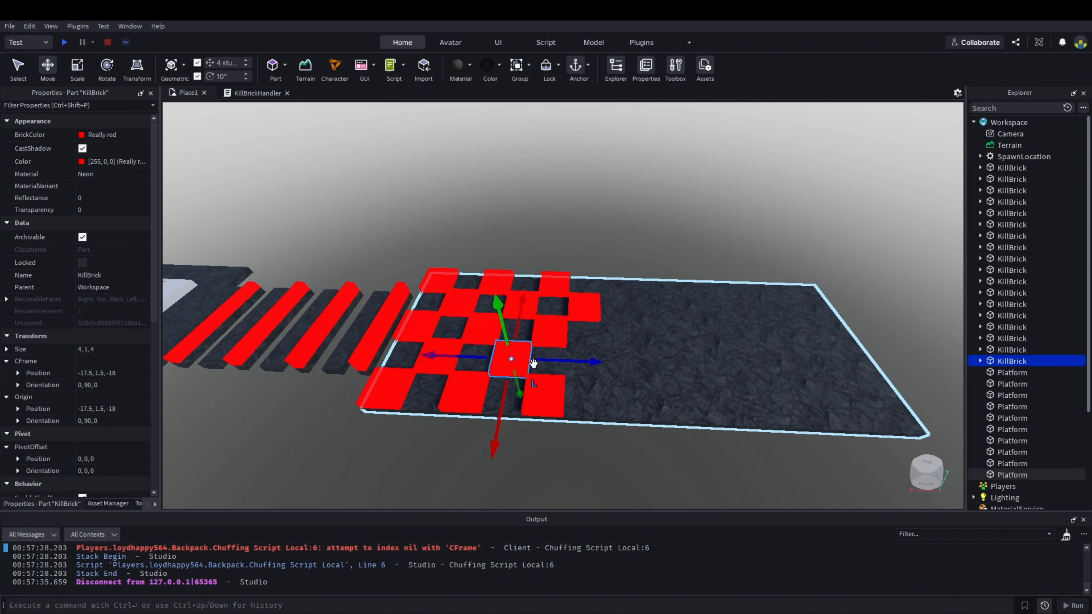
key("ctrl+d")
left_click_drag(546, 366, 610, 358)
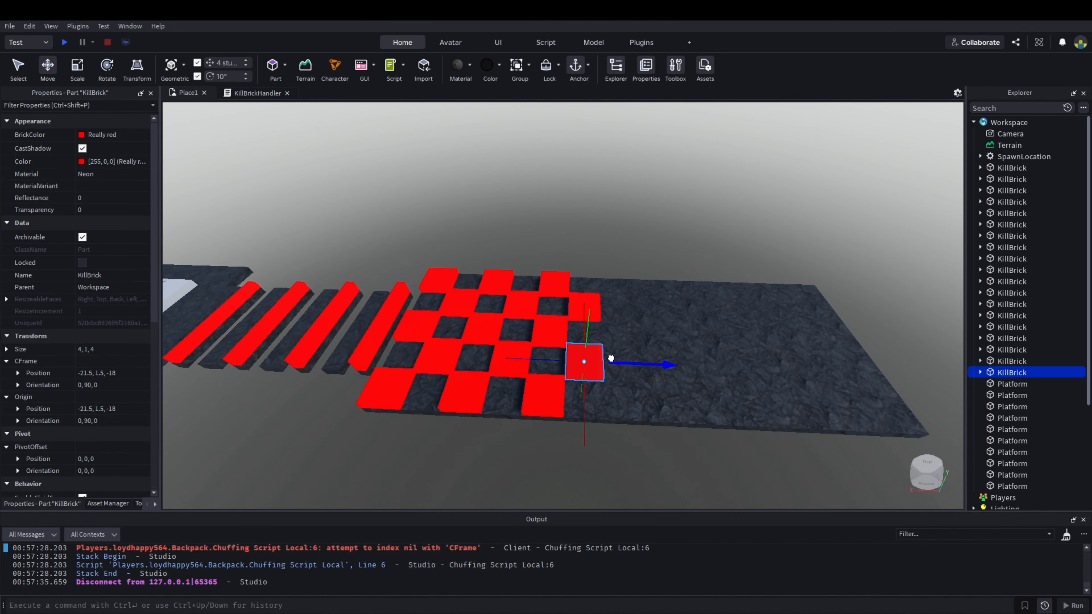
Step: Select the third zigzag's five kill bricks and duplicate them along the platform at 8-stud spacing to form two more zigzags
left_click(544, 394)
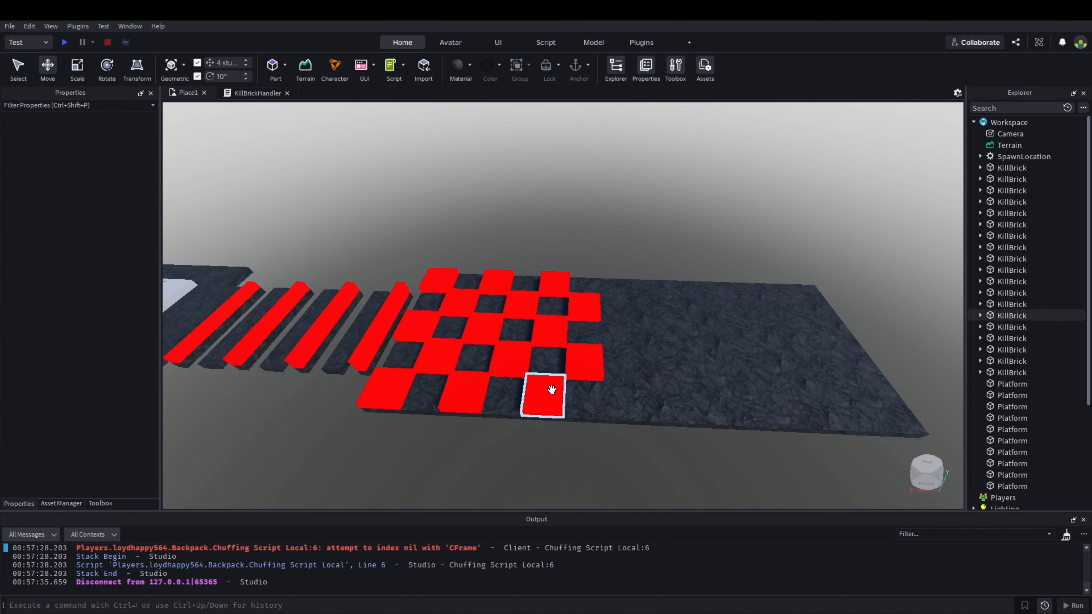
left_click(565, 325, "ctrl")
left_click(554, 284, "ctrl")
left_click(584, 307, "ctrl")
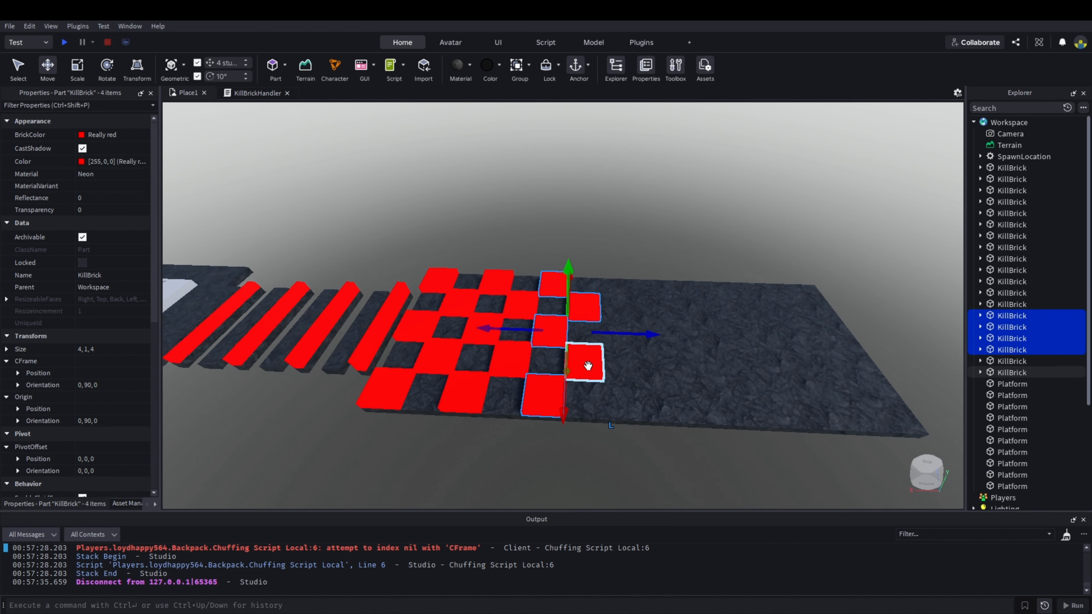
key("ctrl+d")
left_click_drag(641, 334, 752, 338)
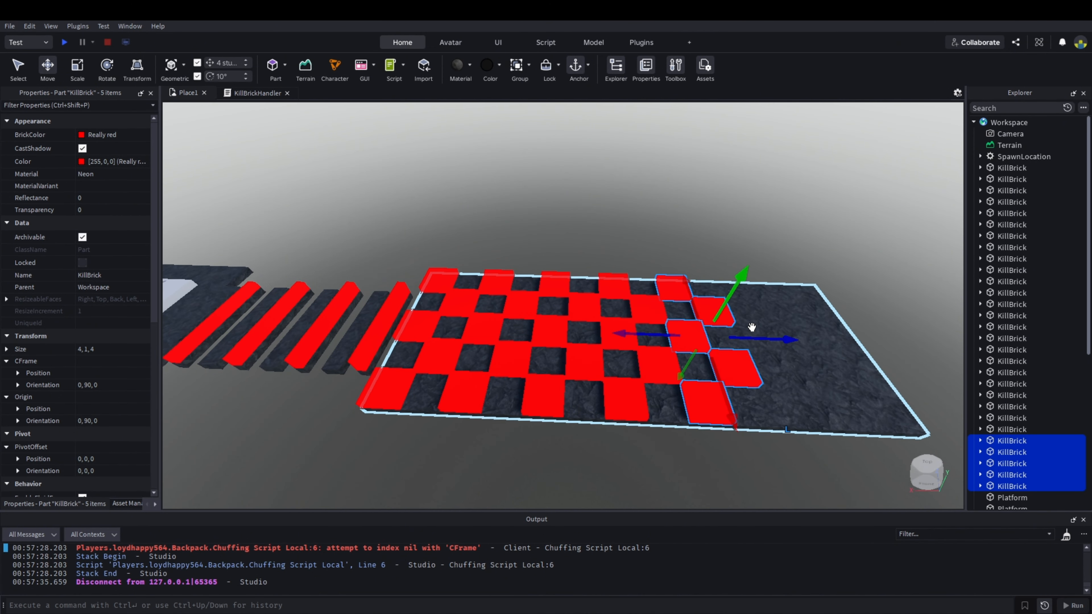
Step: Continue duplicating the five-brick zigzag at 8-stud spacing until the checkerboard reaches the platform's far end
key("d")
key("ctrl+d")
left_click_drag(552, 338, 687, 349)
left_click(726, 351)
Step: Delete the two kill bricks that overhang the platform's far edge
scroll(726, 348, "down", 3)
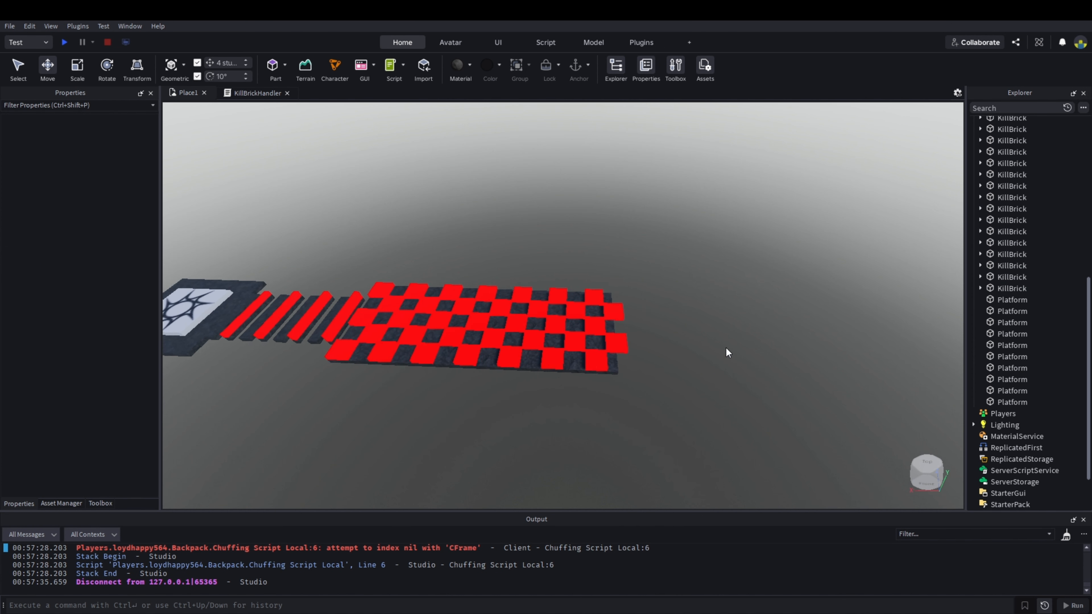
scroll(725, 348, "up", 2)
left_click(583, 357)
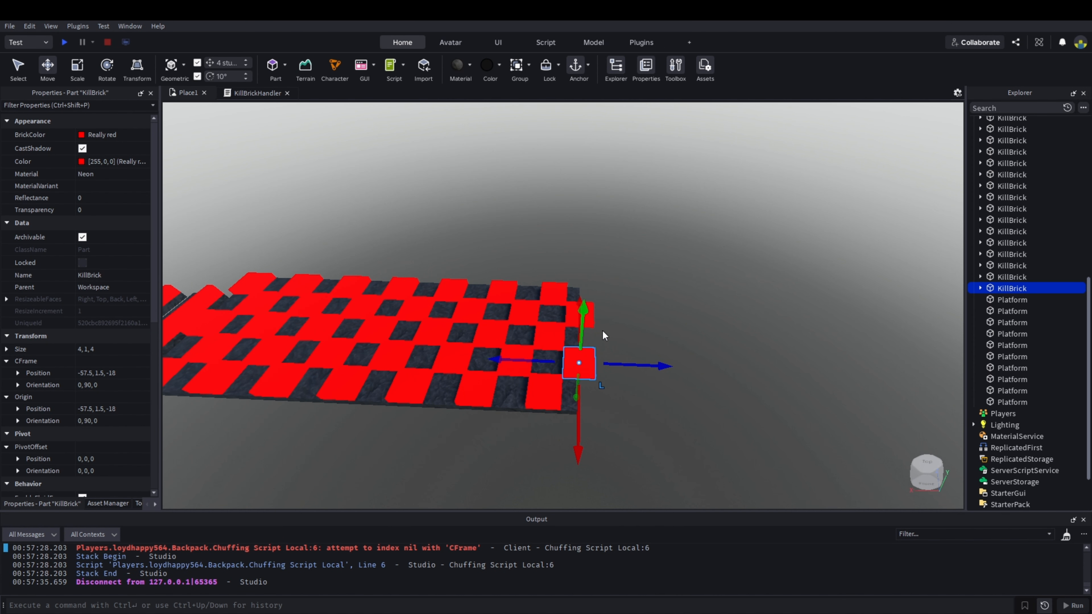
key("d")
key("w")
left_click(496, 323, "ctrl")
key("Delete")
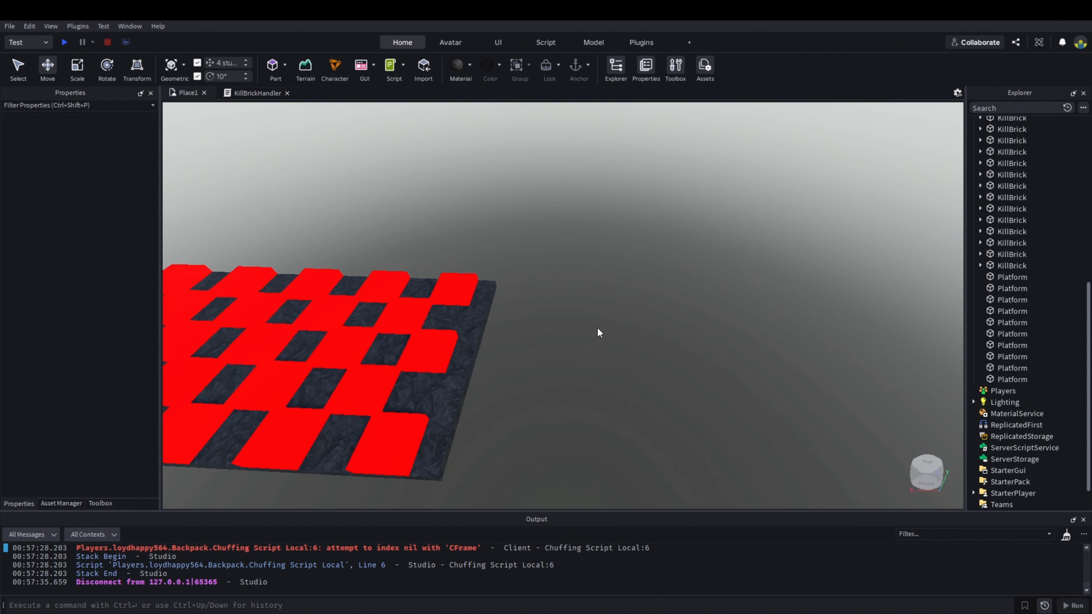
Step: Set snapping to 1 stud and scale the checkerboard platform to 52, 1, 20, flush with the last column of kill bricks
left_click(473, 343)
scroll(614, 328, "down", 2)
key("a")
key("w")
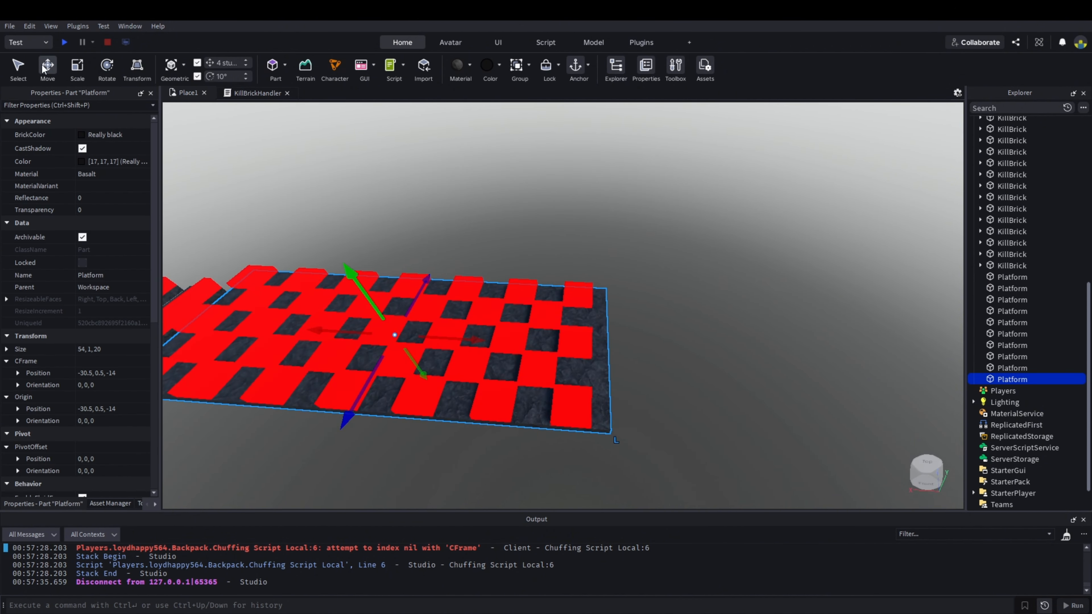
left_click(77, 69)
key("d")
key("w")
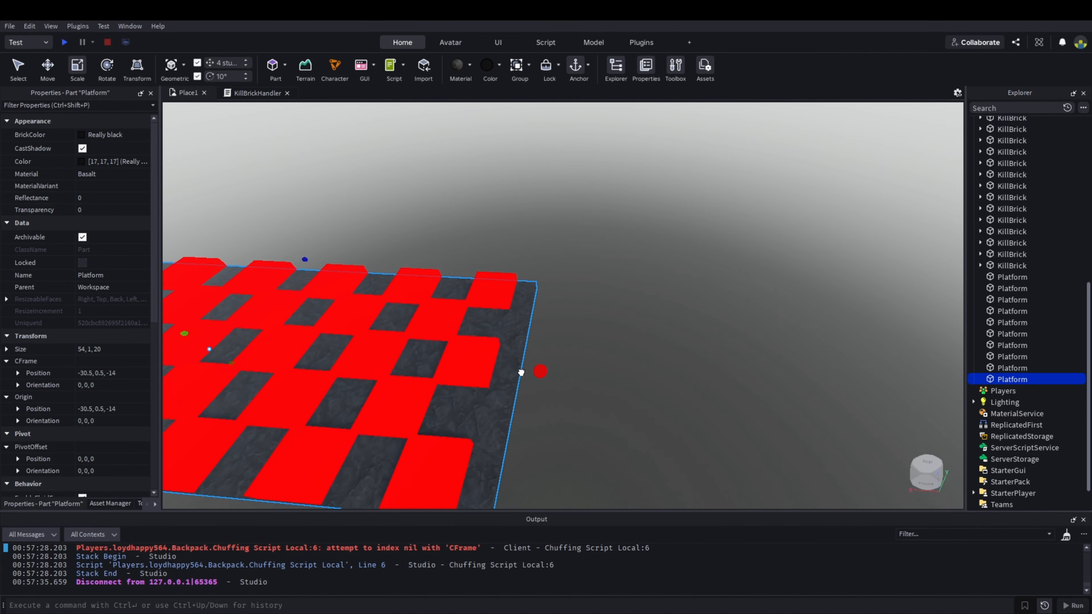
left_click_drag(521, 372, 495, 369)
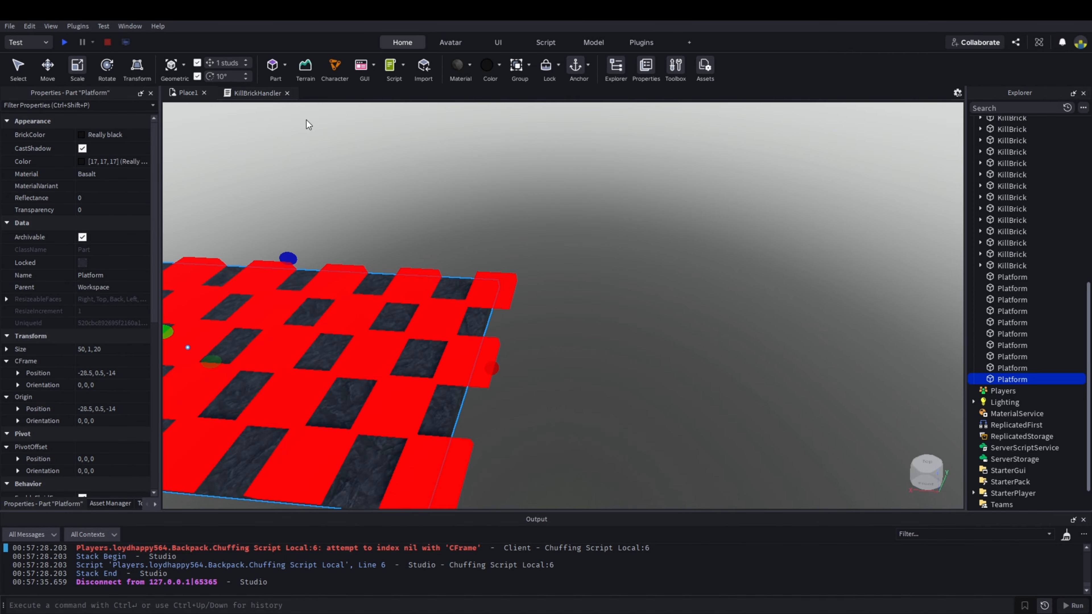
right_click_drag(601, 284, 587, 298)
left_click_drag(603, 316, 622, 317)
left_click(656, 308)
Step: Inspect the checkerboard section and the whole obby course from several viewpoints
key("s")
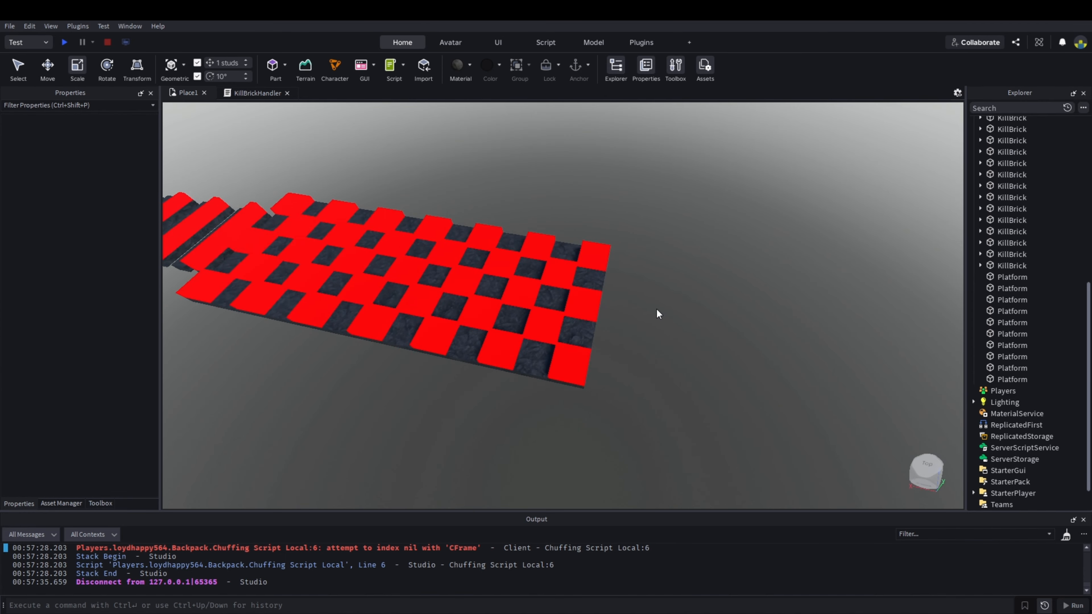
key("a")
right_click_drag(656, 308, 658, 307)
key("w")
left_click(543, 346)
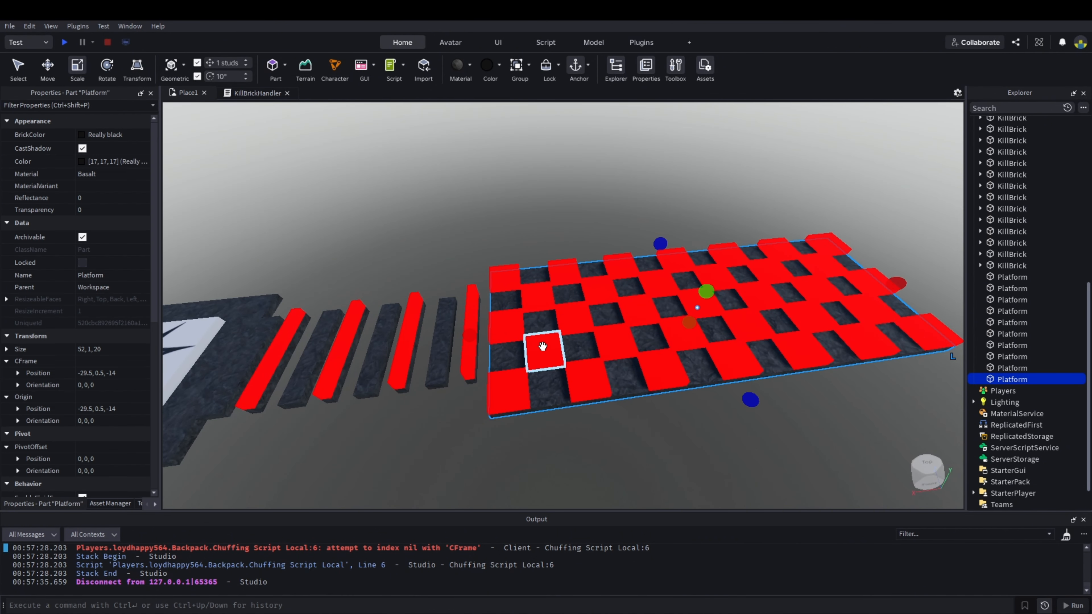
left_click(686, 410)
key("s")
key("d")
key("a")
key("w")
key("d")
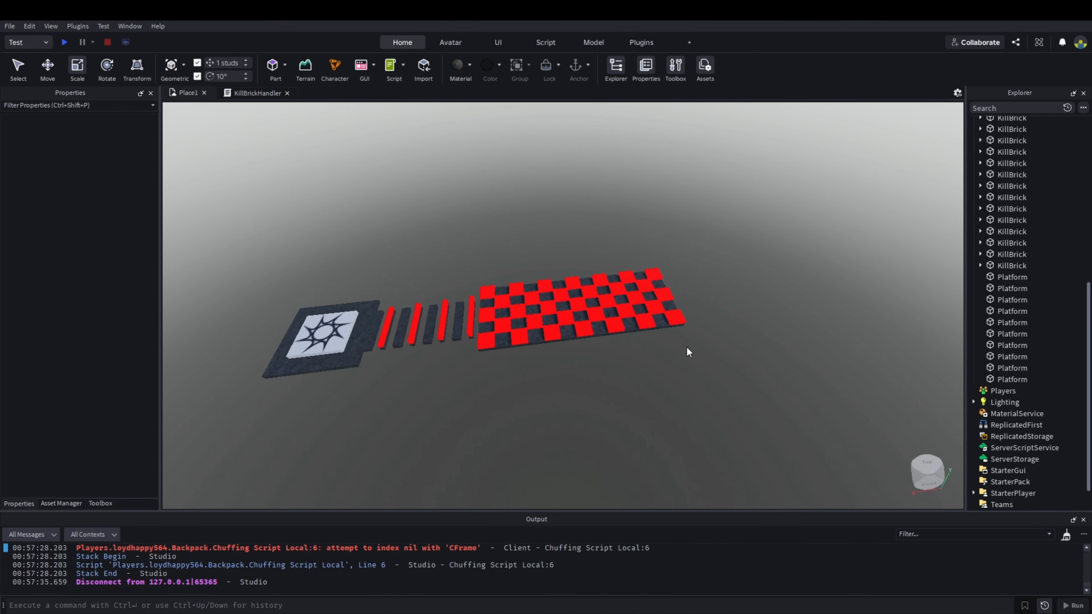
key("a")
key("s")
key("w")
key("a")
Step: Group the SpawnLocation with the platform beneath it and rename the resulting model Spawn
right_click_drag(633, 371, 570, 410)
key("w")
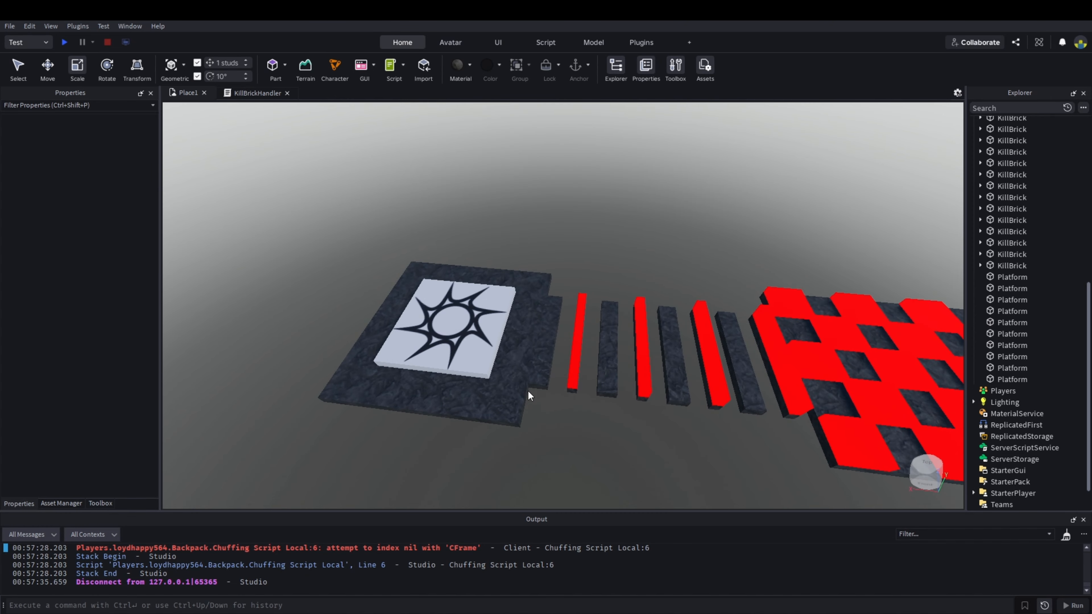
left_click(506, 384)
left_click(499, 353, "ctrl")
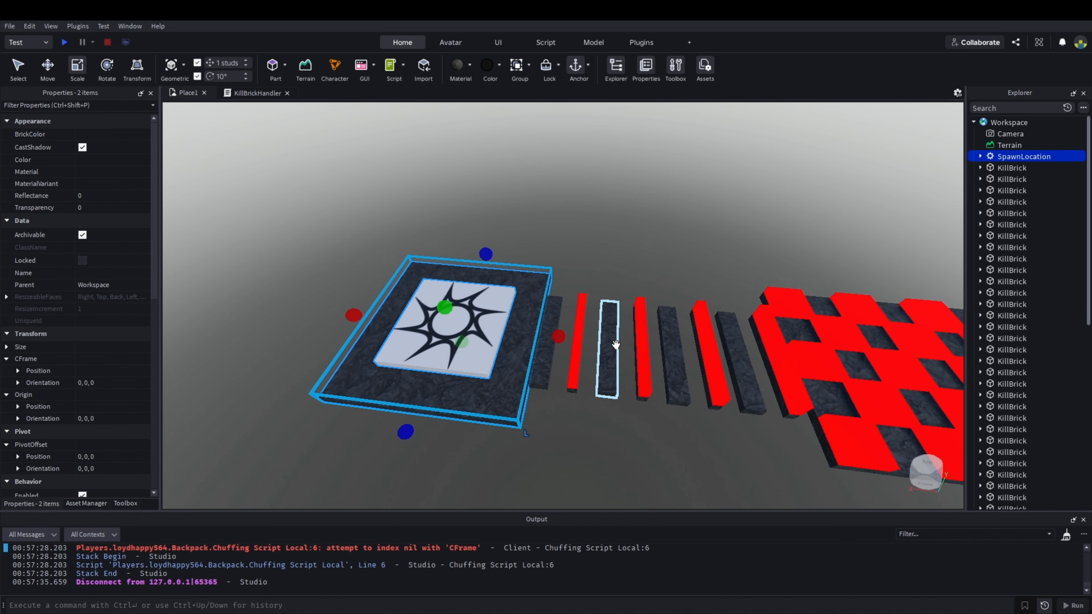
key("ctrl+g")
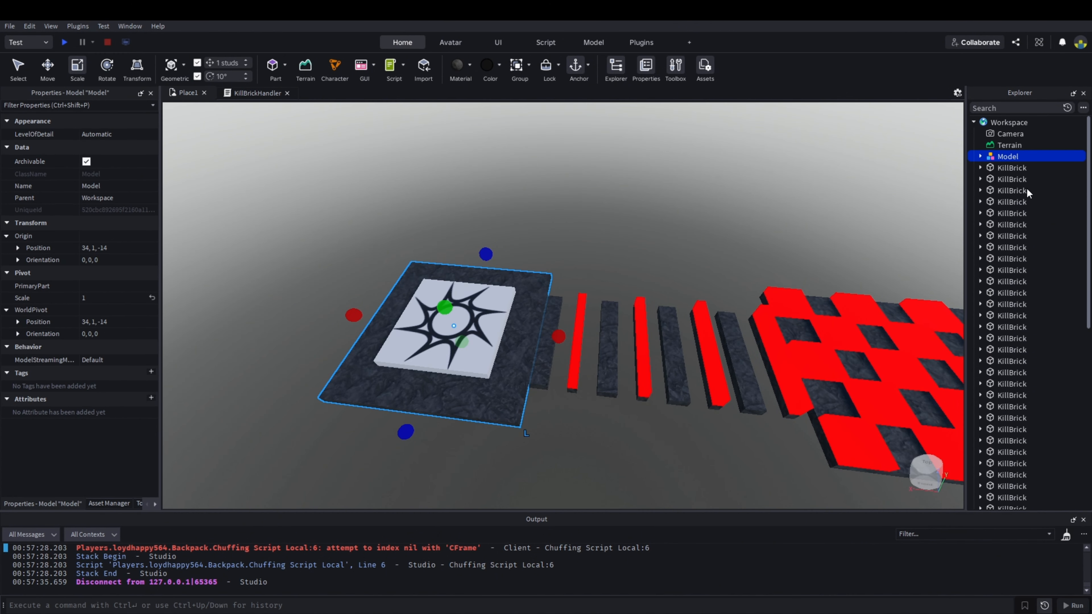
type("Sn")
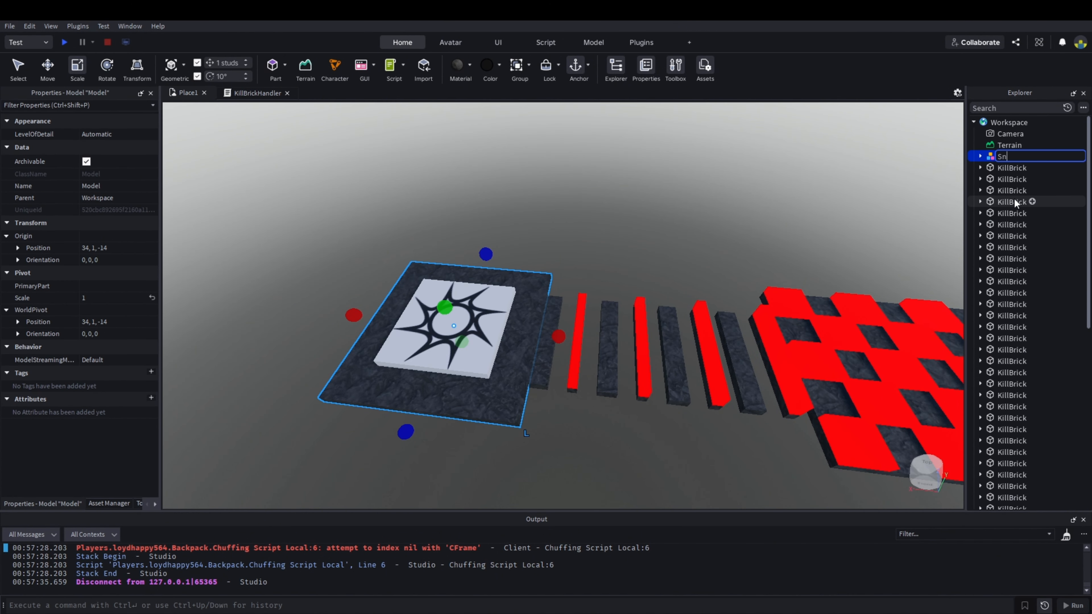
key("BackSpace")
type("pawn")
key("Return")
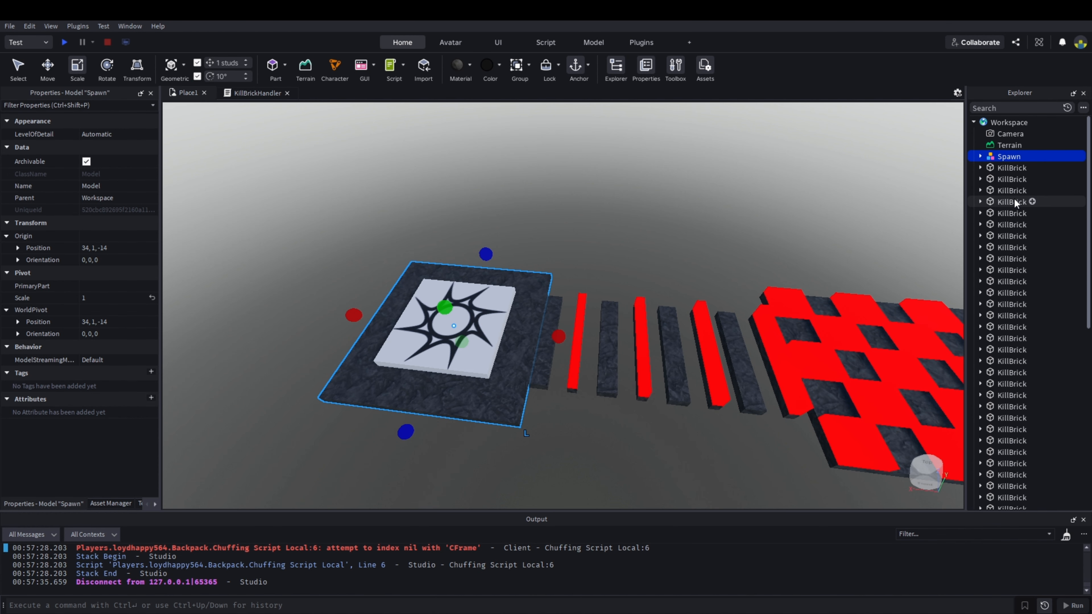
left_click(696, 172)
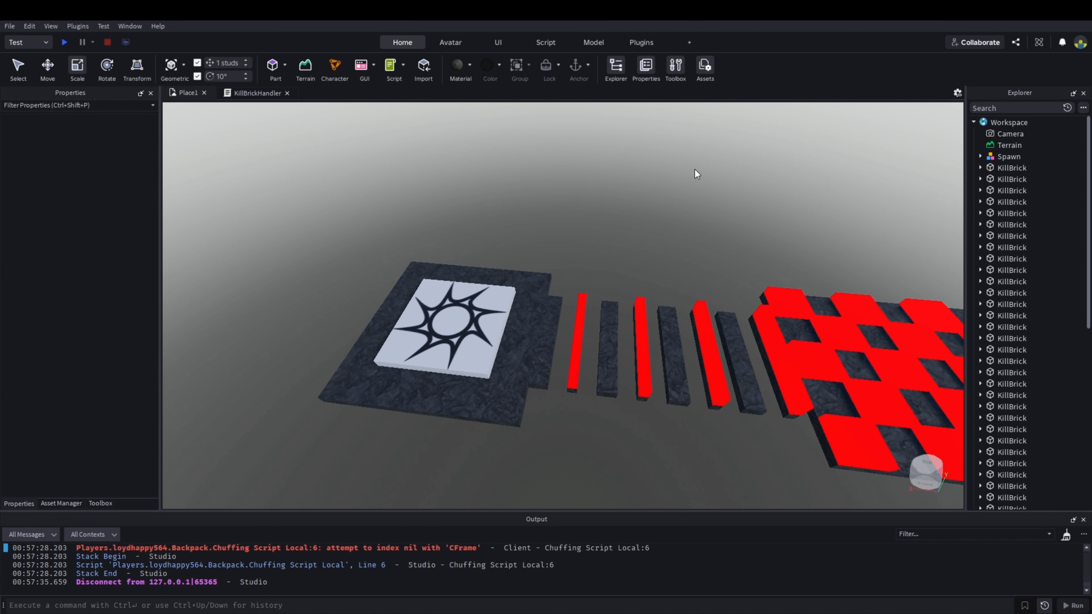
Step: Group the first seven basalt strips after the spawn platform with their three kill bricks into one model
left_click(1010, 166)
left_click(657, 424)
right_click_drag(657, 423, 655, 421)
key("w")
left_click(586, 324)
right_click_drag(627, 363, 627, 364)
left_click(543, 321, "shift")
left_click(544, 295, "shift")
key("d")
left_click(561, 296, "shift")
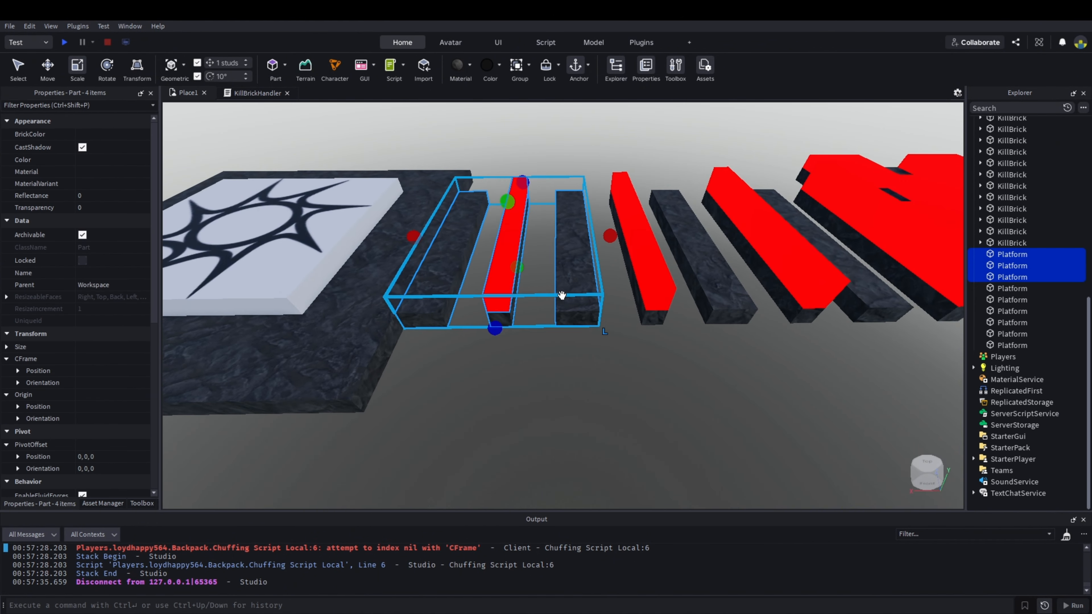
key("d")
left_click(598, 319, "shift")
left_click(602, 298, "shift")
key("d")
left_click(615, 302, "shift")
left_click(704, 314, "shift")
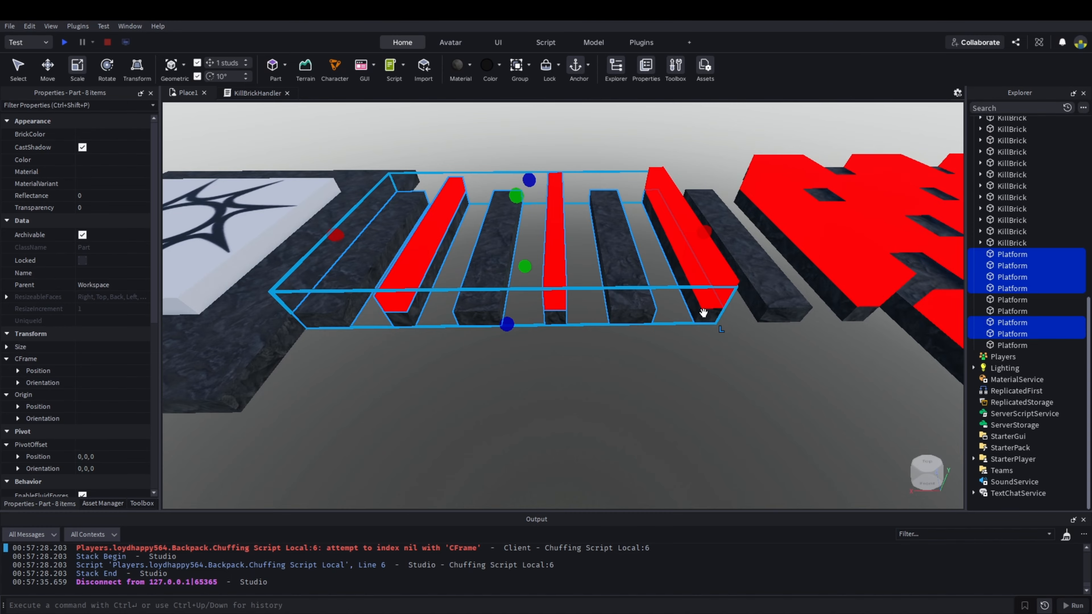
left_click(702, 300, "shift")
key("d")
left_click(697, 301, "shift")
scroll(694, 301, "down", 5)
key("a")
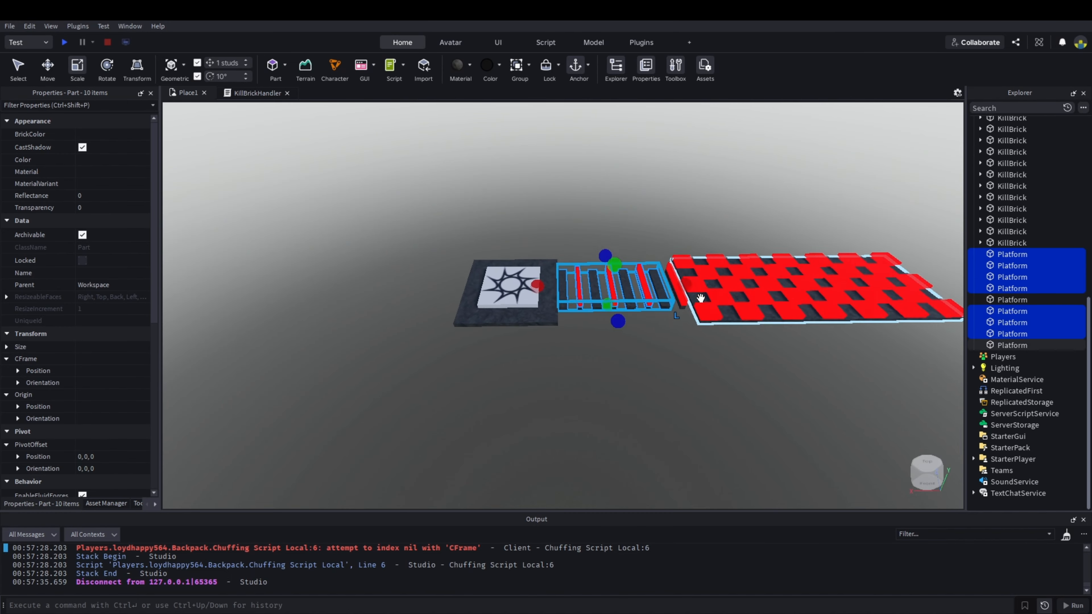
key("ctrl+g")
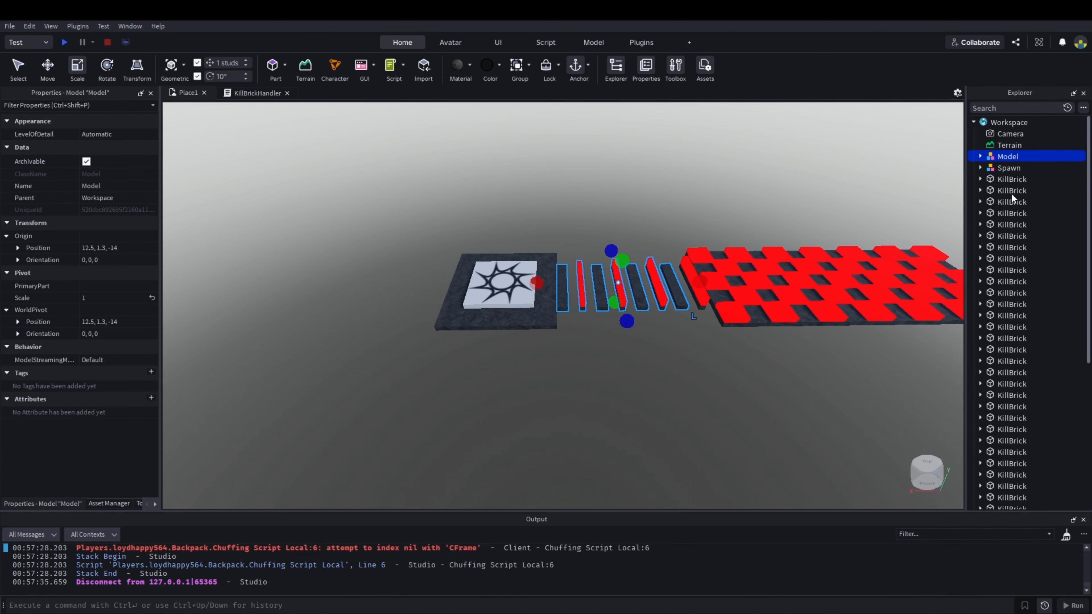
Step: Rename the new model of strips and kill bricks LevelOne
key("F2")
type("Leve")
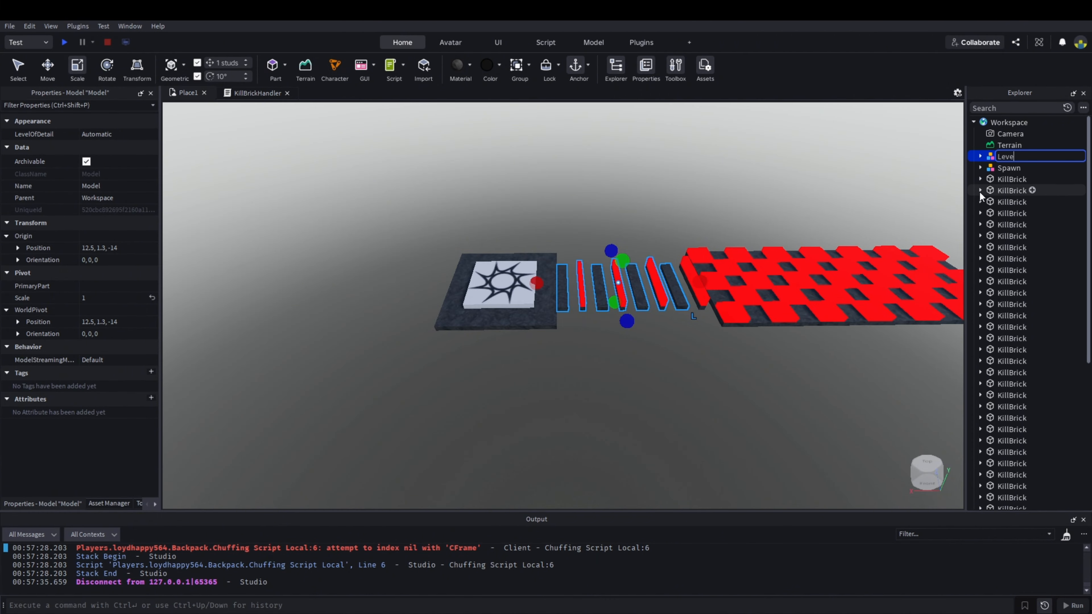
type("lOne")
key("Return")
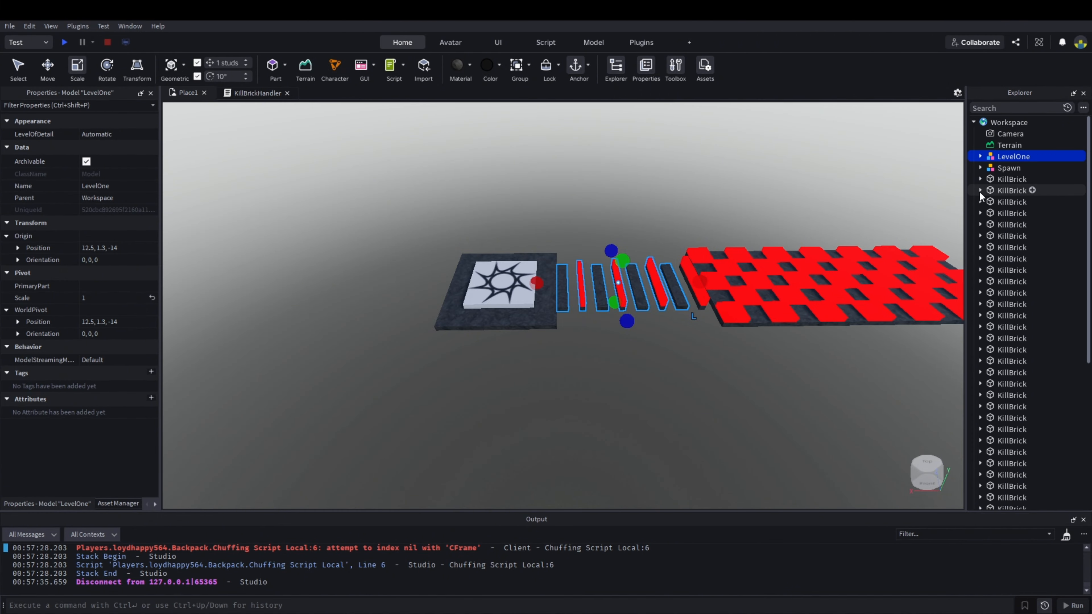
Step: Group all remaining loose KillBrick and Platform parts in the Workspace into a model
left_click(660, 373)
key("w")
key("d")
key("s")
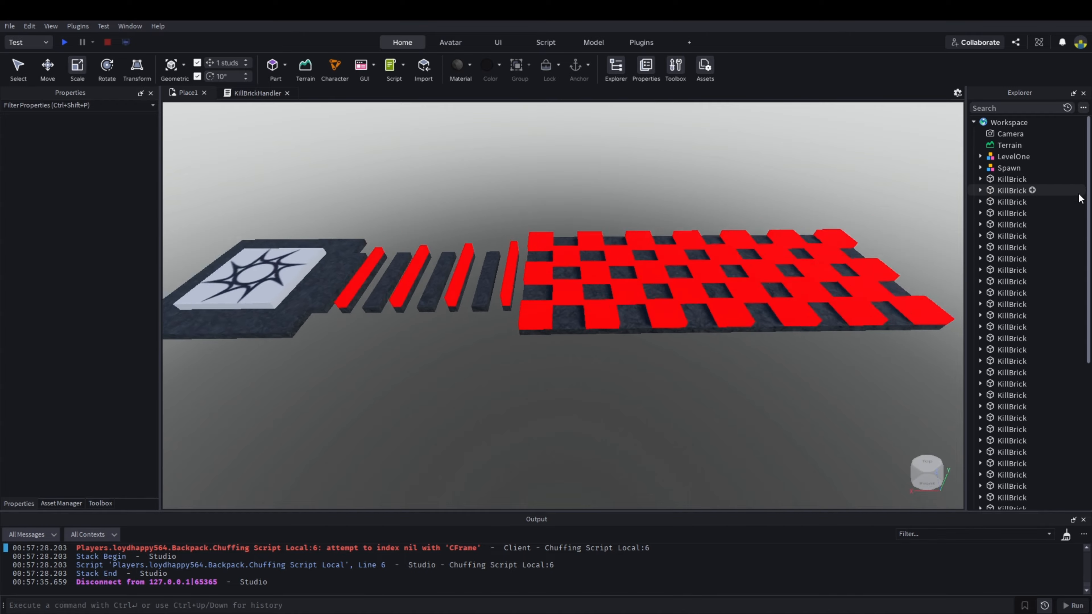
left_click(1012, 179)
scroll(993, 256, "down", 5)
left_click(1010, 345, "shift")
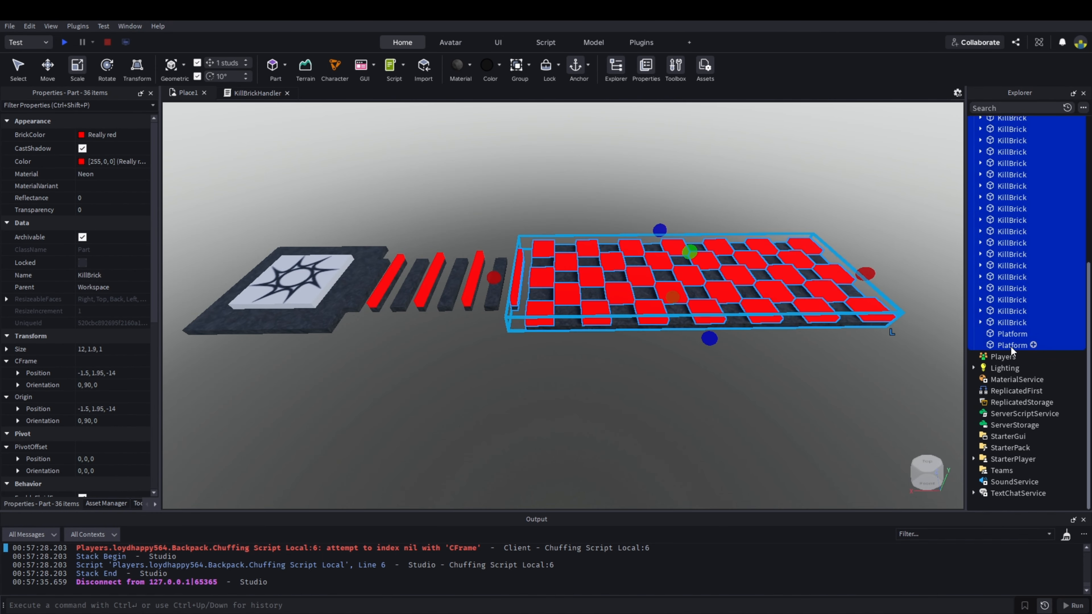
key("ctrl+g")
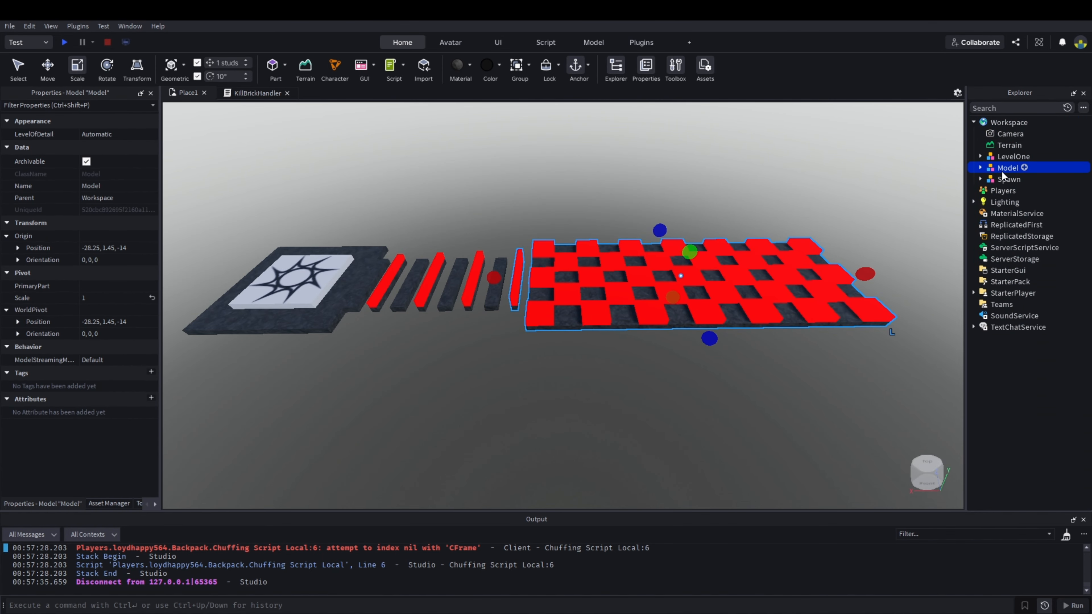
Step: Rename the checkerboard section's model LevelTwo
key("F2")
type("Leve")
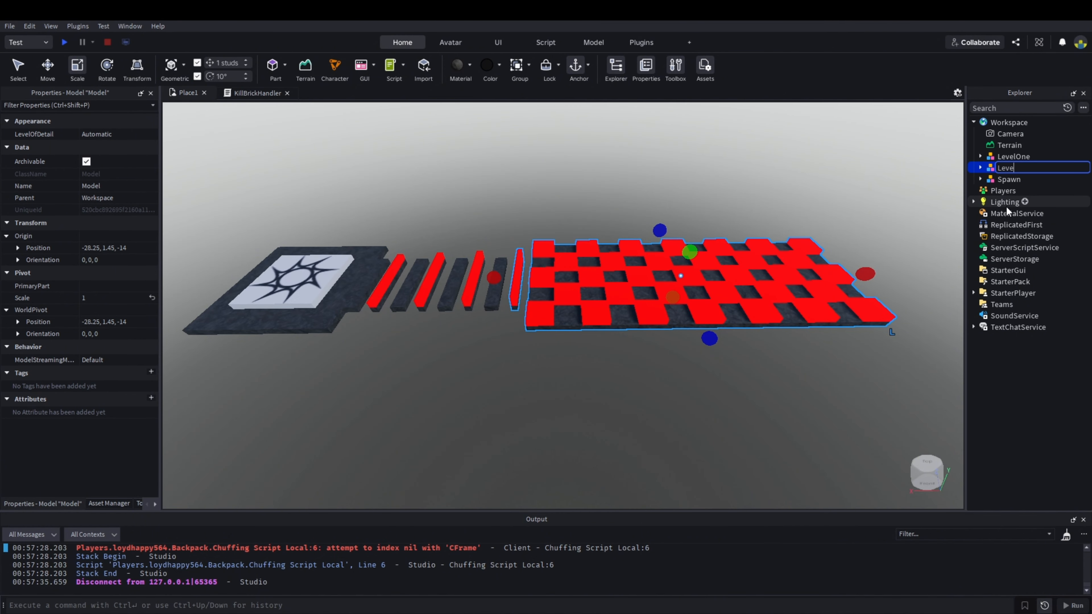
type("lTwo")
key("Return")
key("Up")
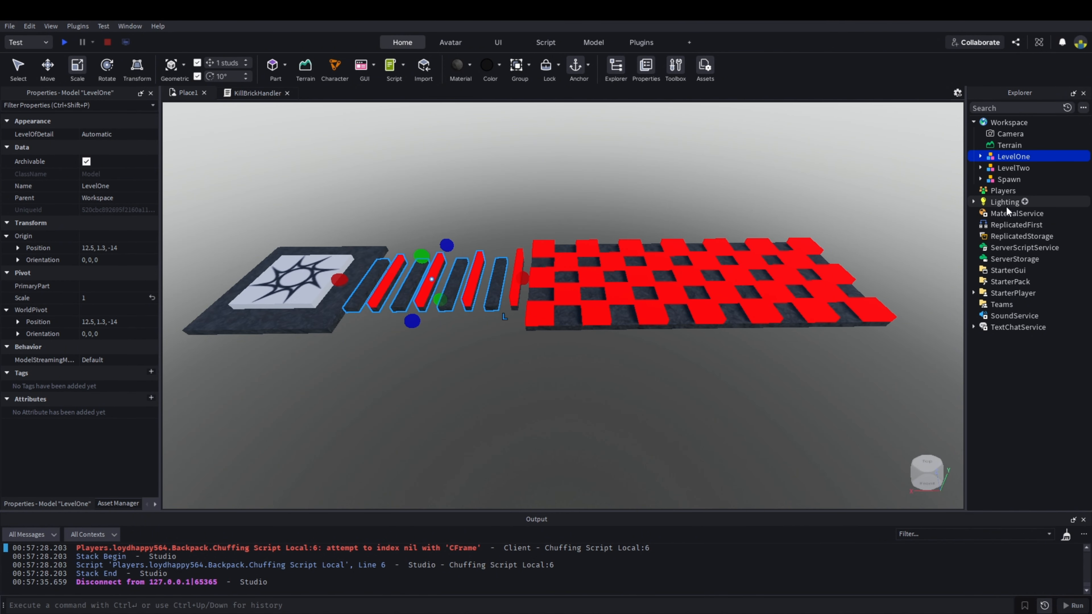
Step: Examine how the course is divided between LevelOne and LevelTwo, especially around the strip beside the checkerboard
left_click(740, 159)
key("d")
key("s")
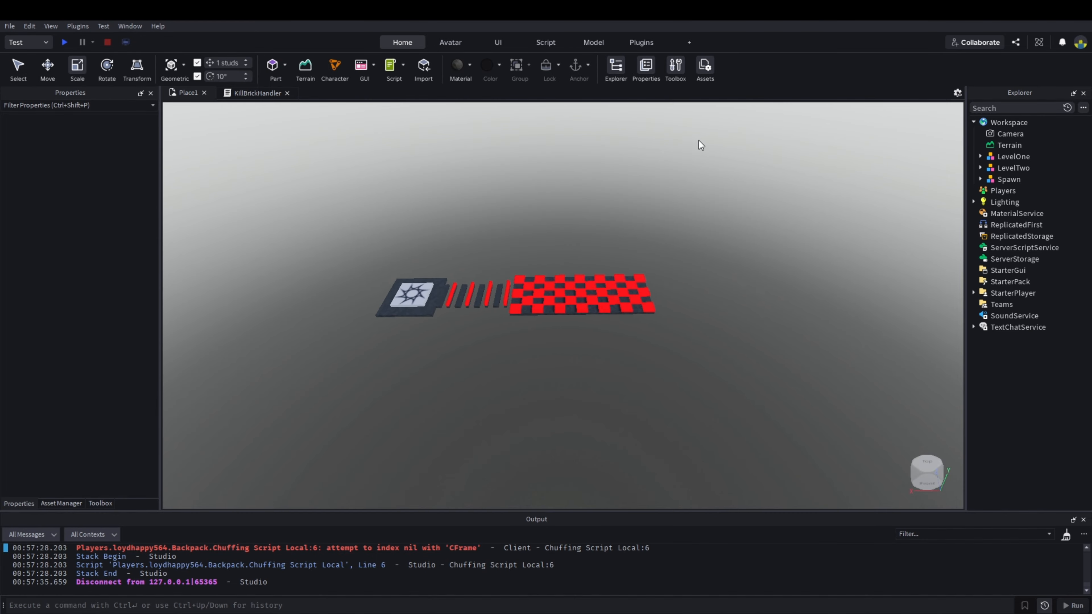
key("w")
key("w")
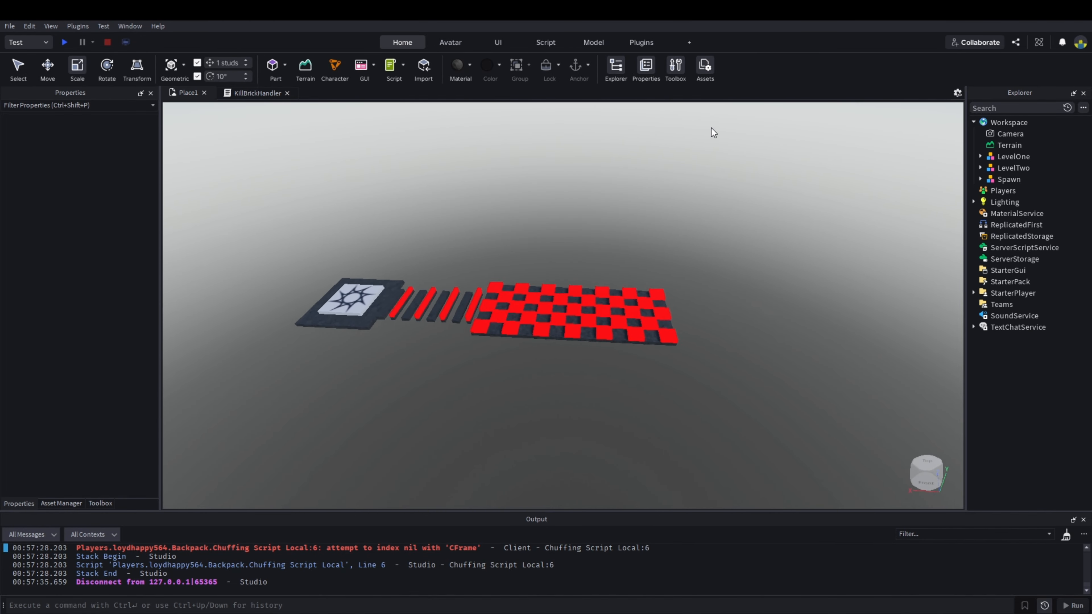
key("d")
key("w")
key("a")
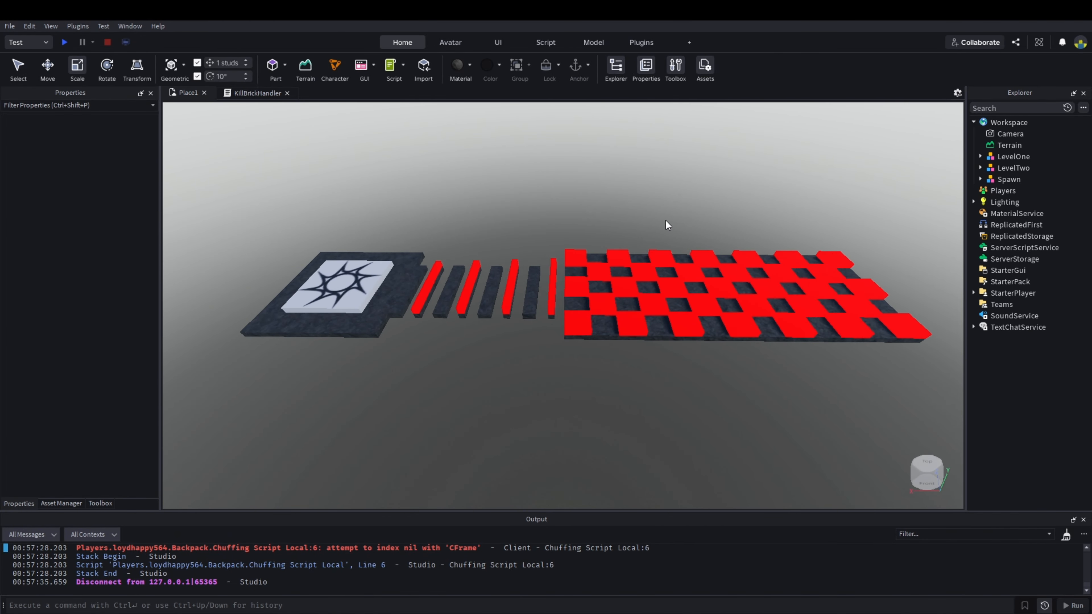
key("w")
right_click_drag(623, 180, 636, 163)
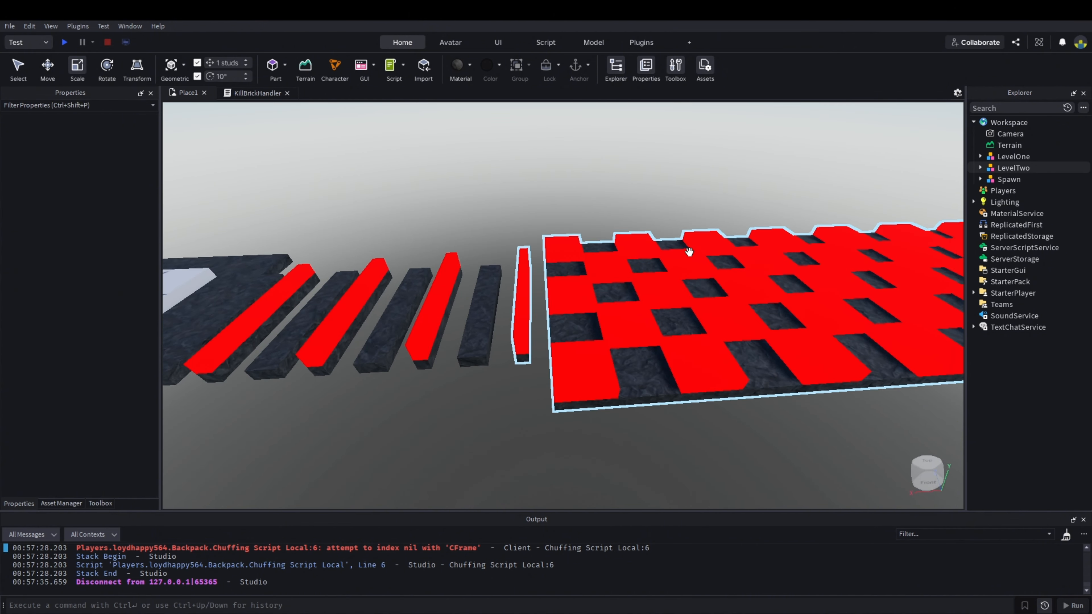
Step: Move the last strip before the checkerboard and its kill brick from LevelTwo into LevelOne, and collapse both models
right_click_drag(689, 252, 655, 246)
key("w")
left_click(612, 433, "alt")
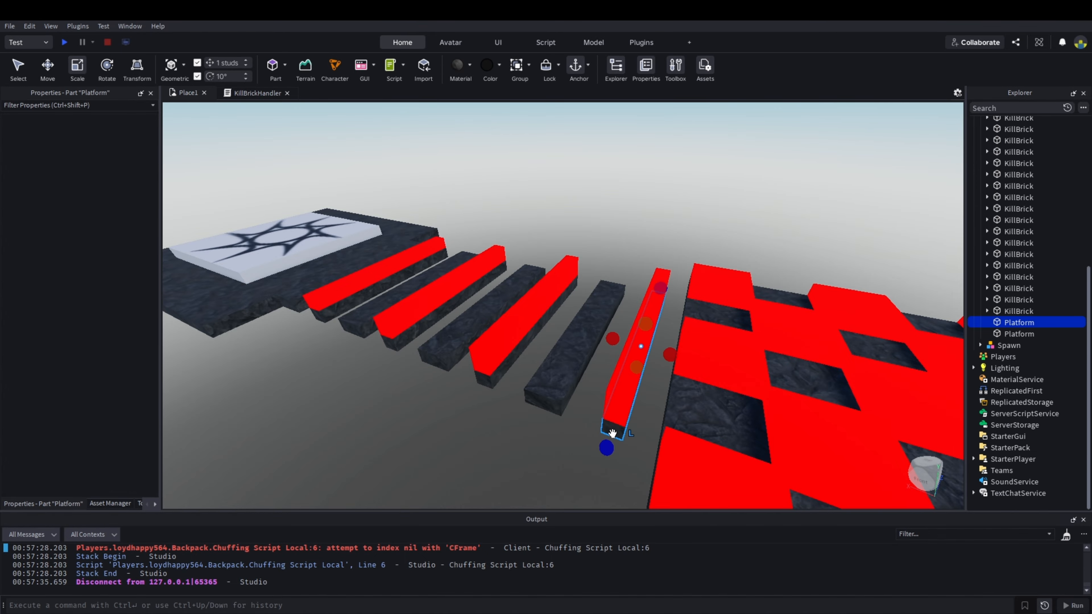
left_click(616, 414, "alt+shift")
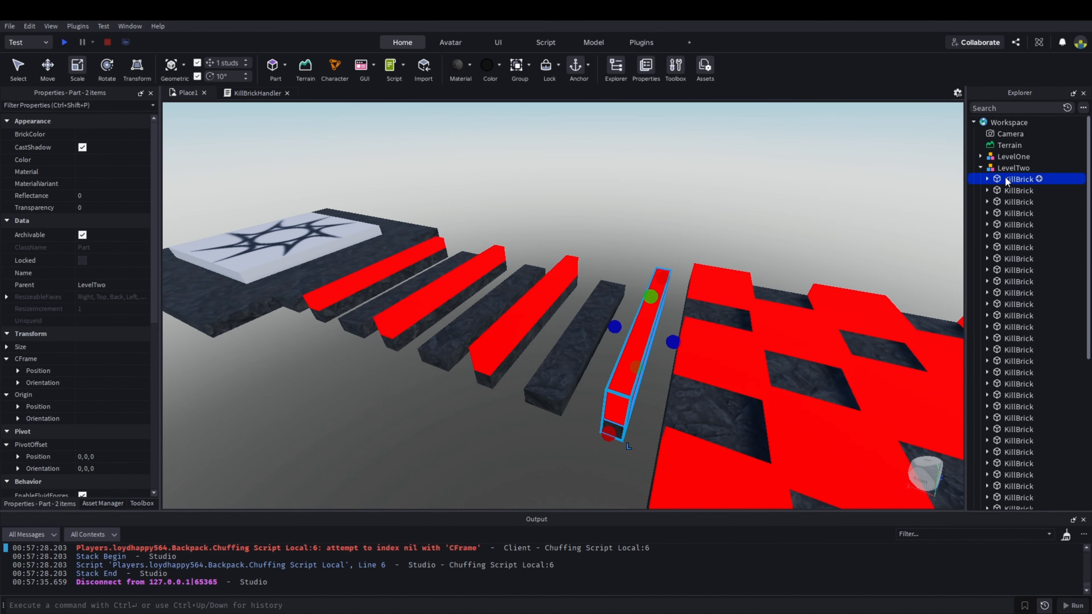
left_click_drag(1004, 161, 1004, 159)
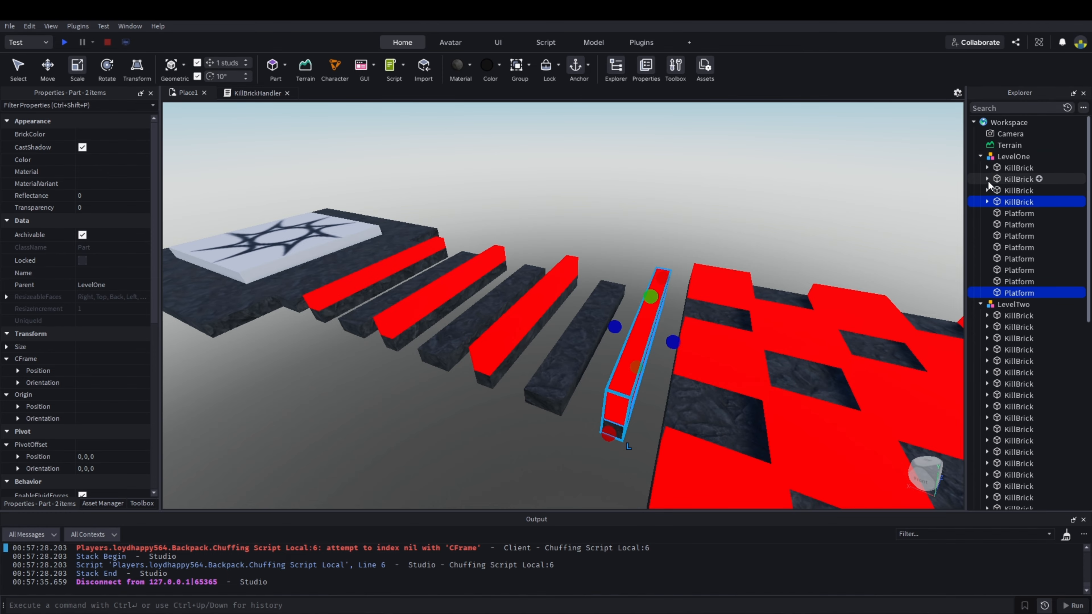
left_click(980, 305)
left_click(979, 158)
left_click(850, 172)
Step: Look over the whole obby course from near and far viewpoints
key("s")
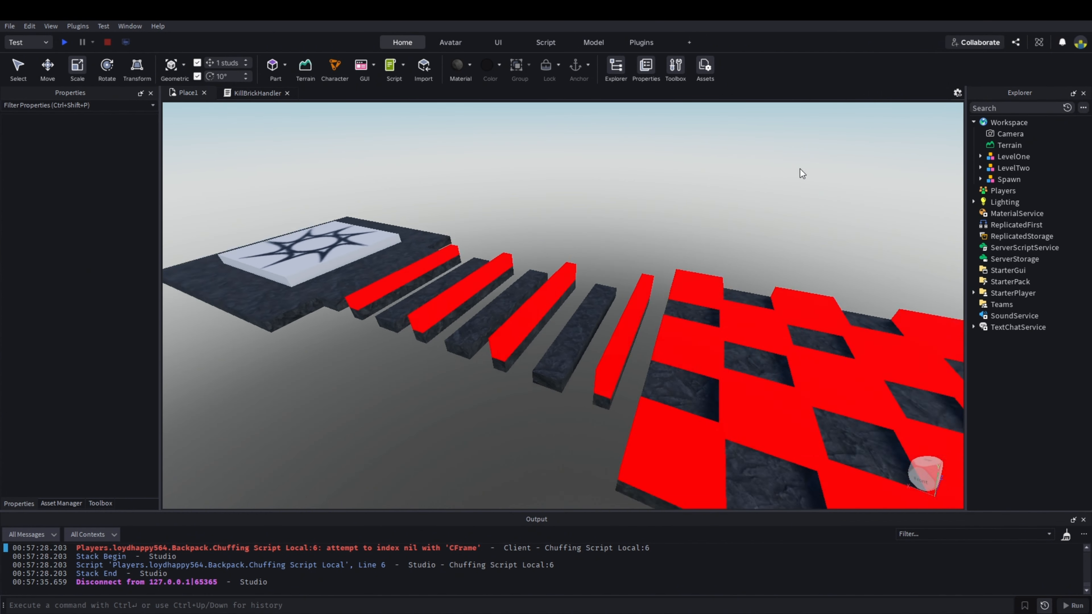
scroll(655, 268, "down", 8)
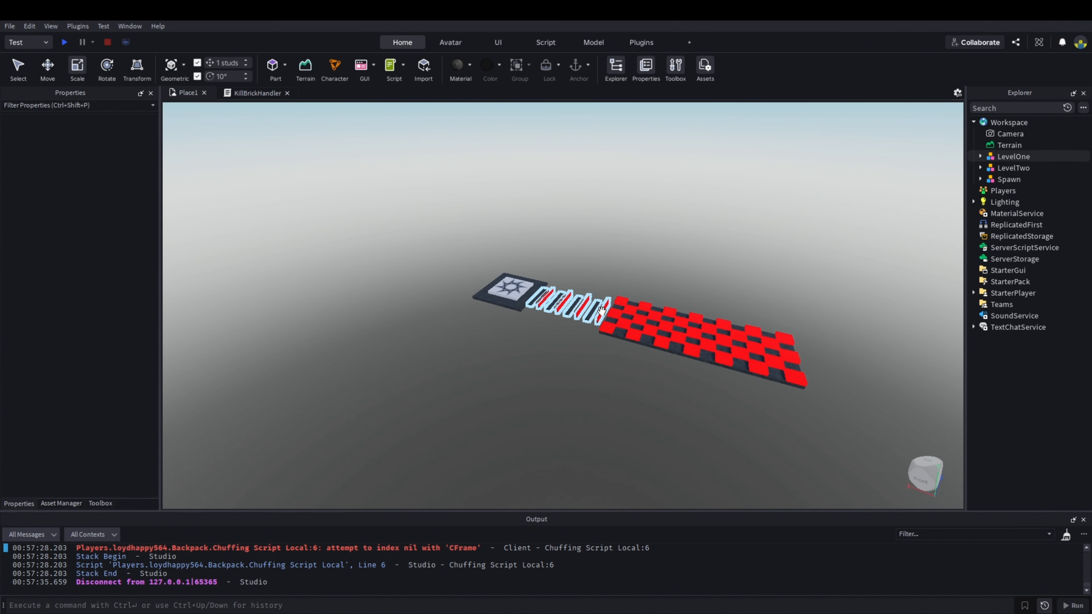
scroll(602, 312, "up", 4)
right_click_drag(602, 312, 627, 265)
scroll(627, 265, "down", 5)
scroll(635, 273, "up", 10)
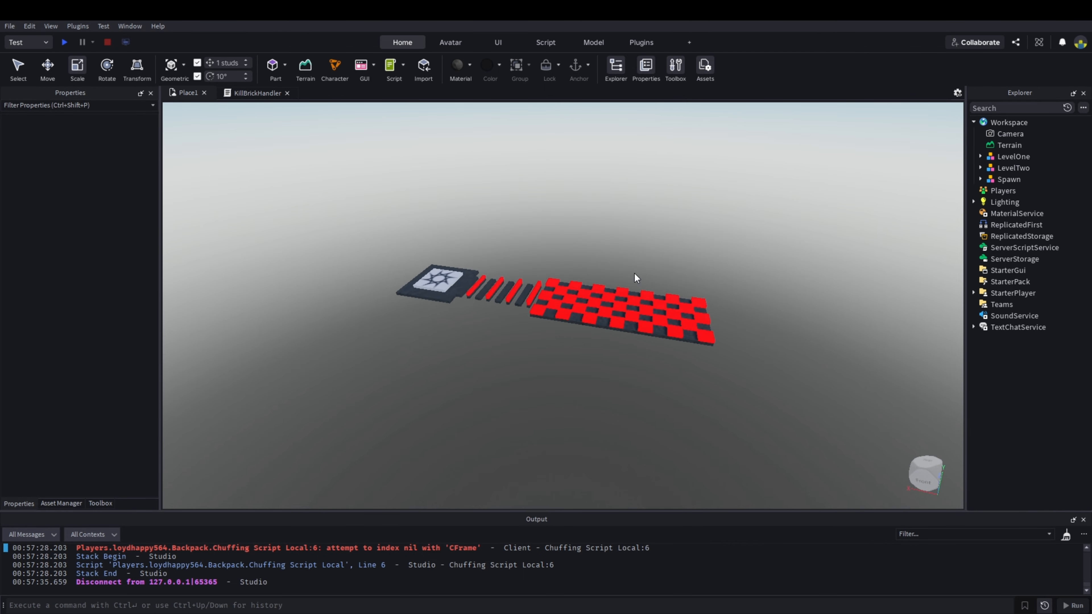
left_click(634, 273)
left_click(592, 255)
scroll(591, 256, "down", 10)
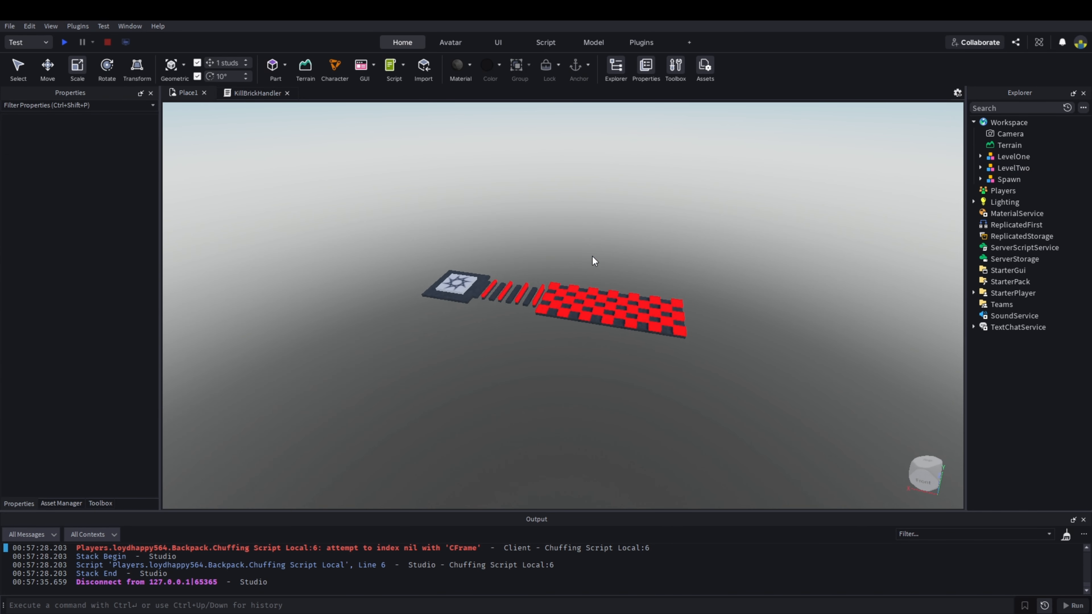
scroll(592, 261, "up", 8)
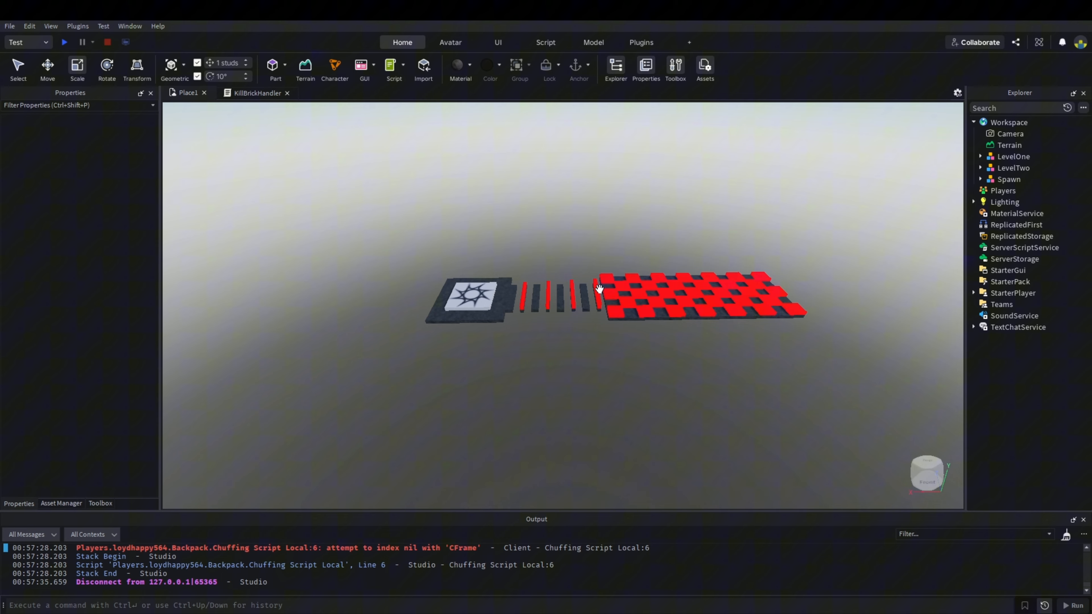
scroll(599, 289, "up", 5)
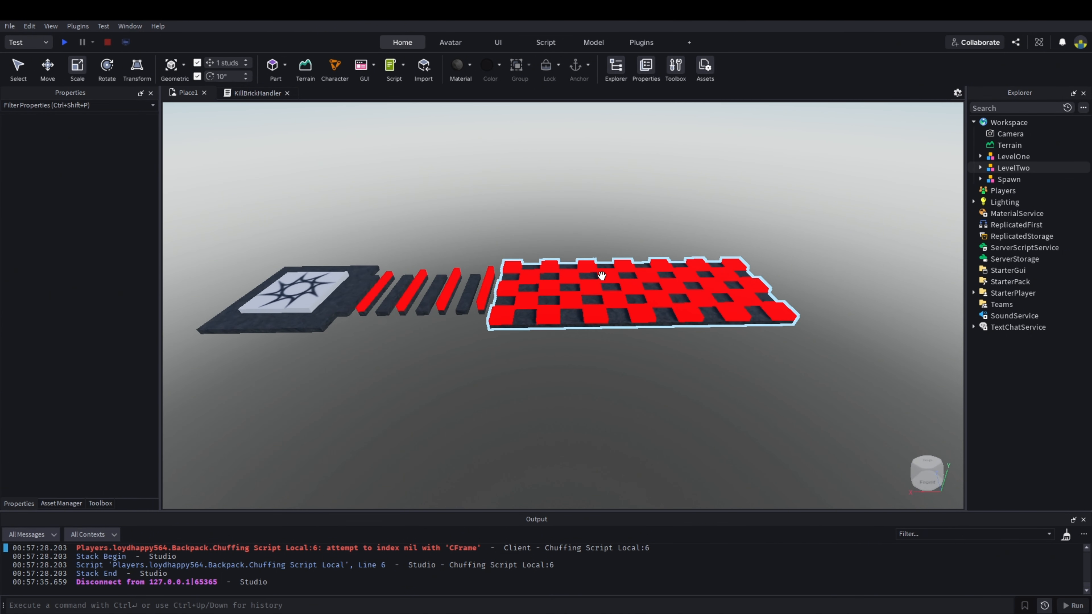
scroll(601, 276, "down", 5)
scroll(609, 276, "up", 5)
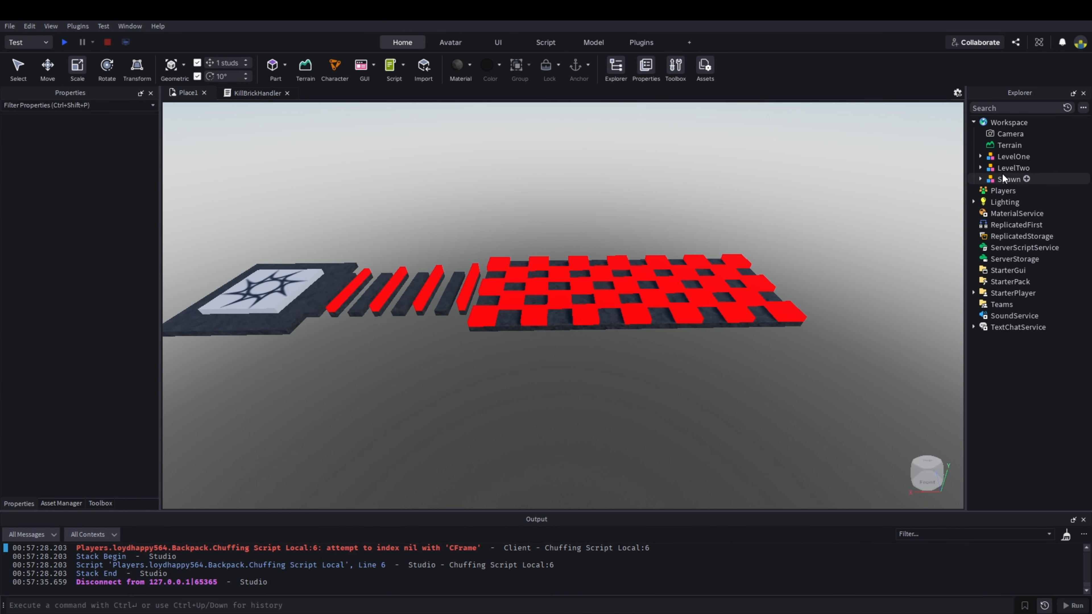
Step: Group the LevelOne and LevelTwo models into a folder and rename it Levels
left_click(1002, 168)
left_click(1005, 157, "ctrl")
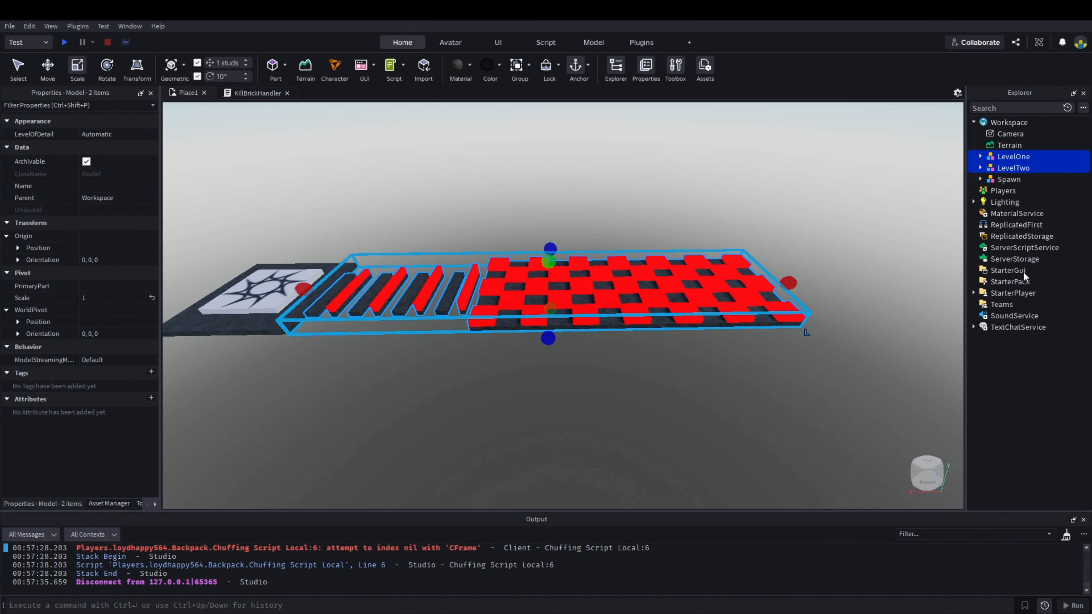
key("ctrl+alt+g")
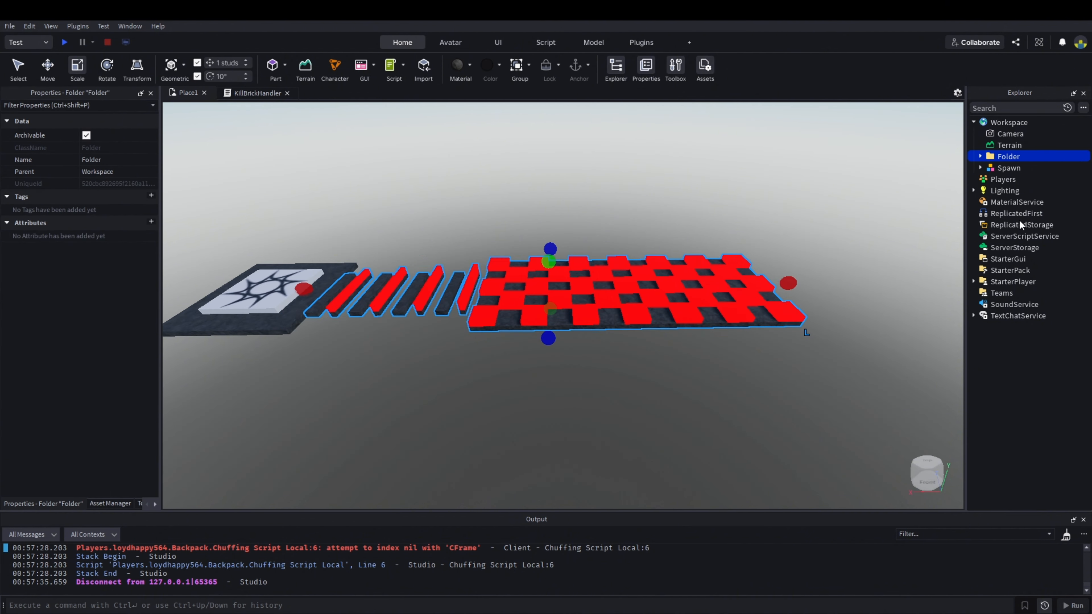
key("F2")
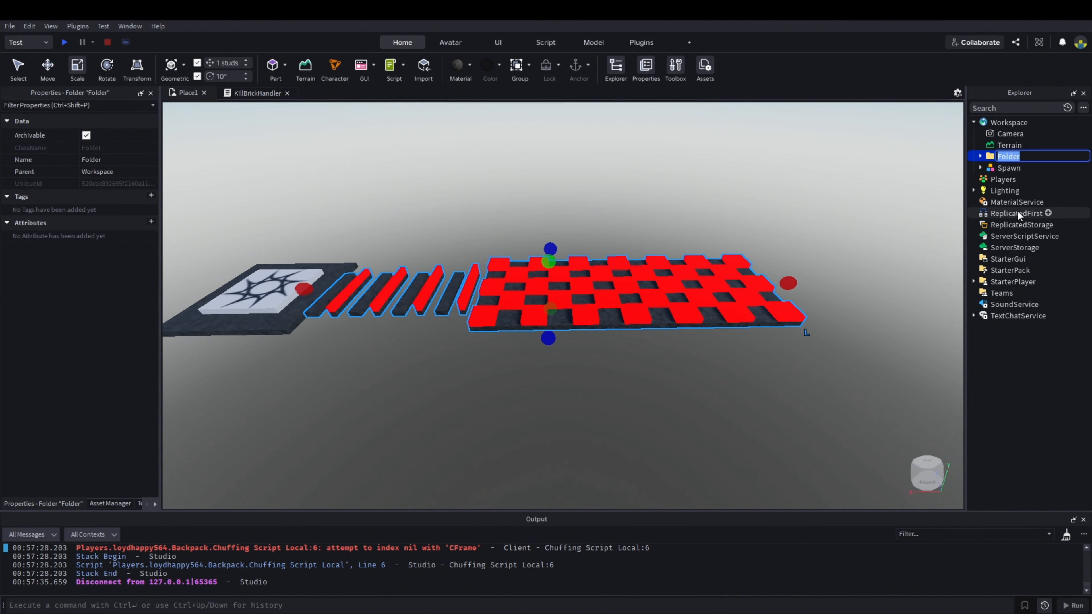
type("Levels")
key("Return")
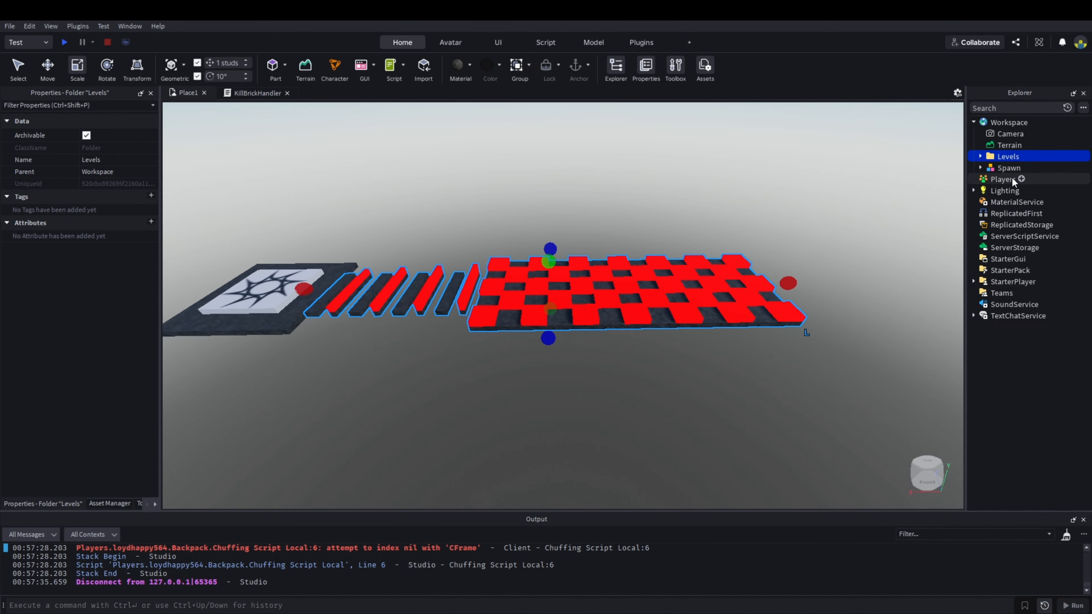
Step: Add a Clouds object under Terrain and bring the sky into view
left_click(763, 157)
scroll(756, 165, "down", 5)
key("a")
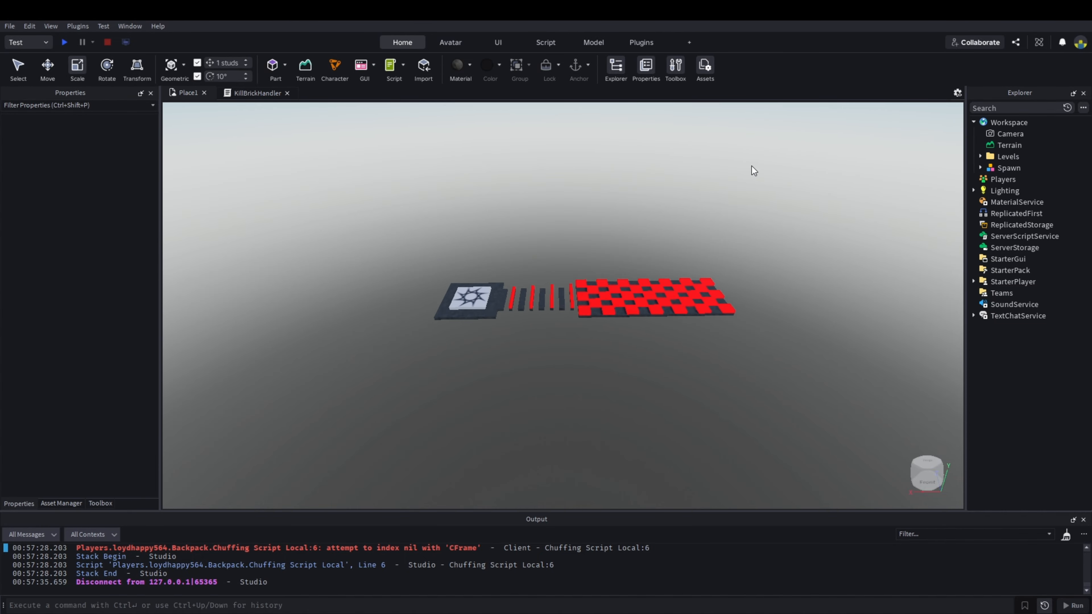
key("w")
right_click_drag(845, 181, 843, 181)
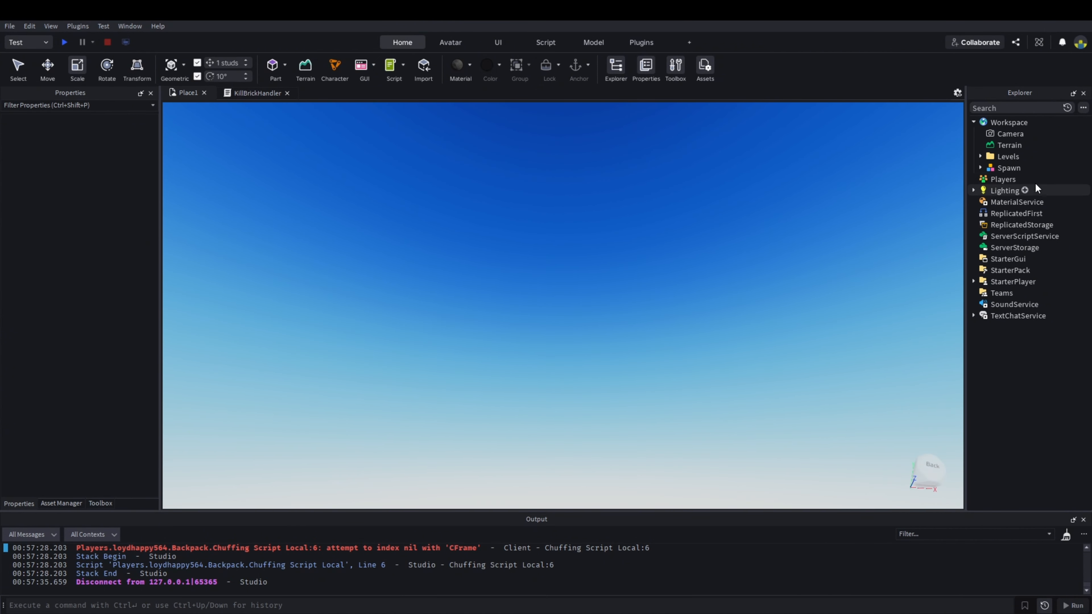
left_click(1028, 145)
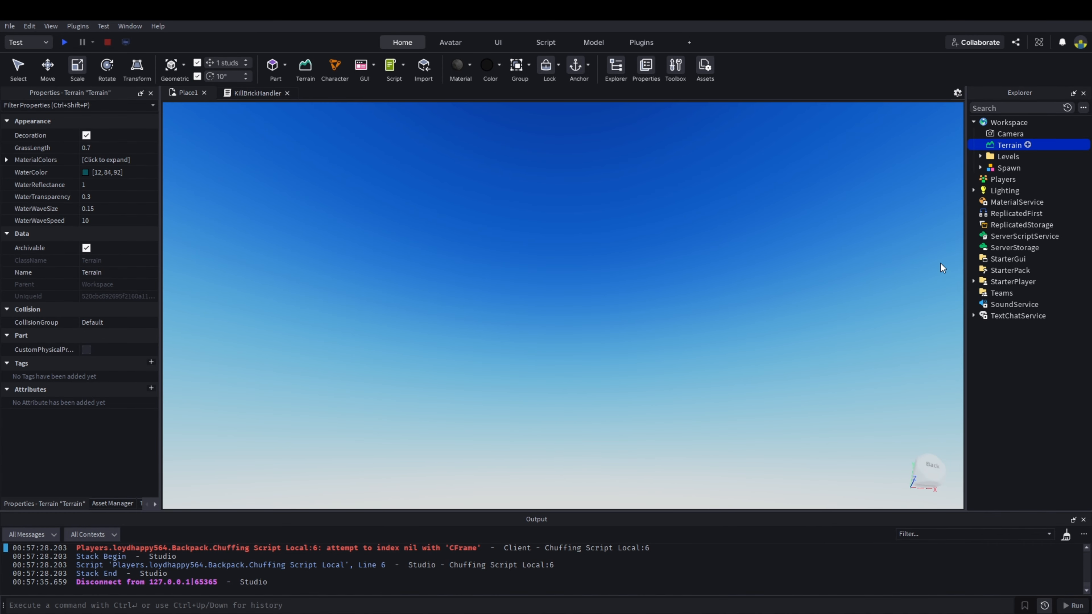
left_click(941, 166)
right_click_drag(738, 179, 726, 161)
key("s")
right_click_drag(439, 182, 455, 179)
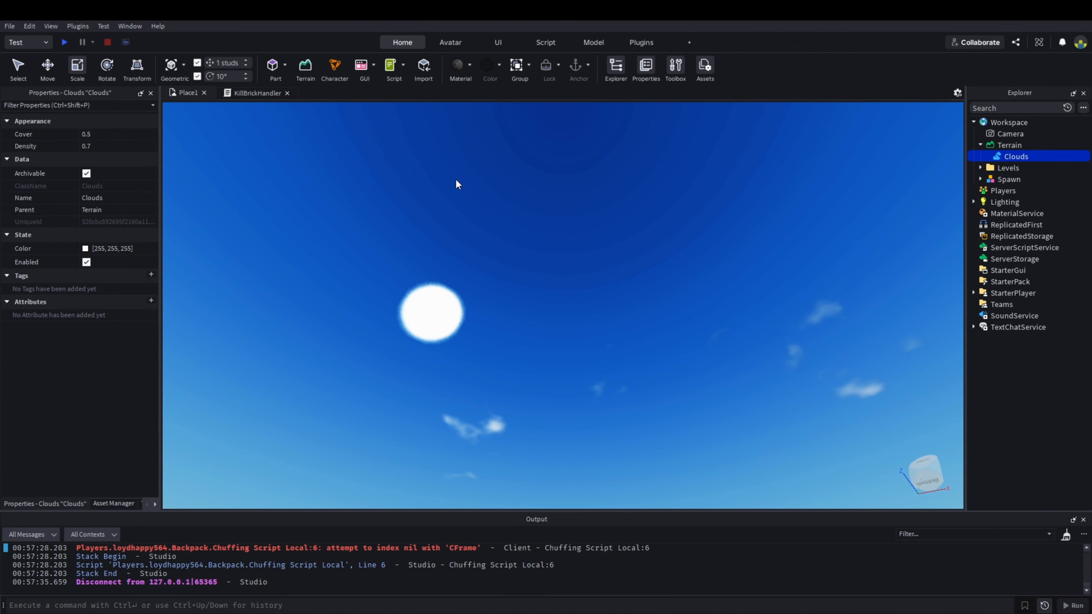
Step: Set the clouds' Cover to 0.7 and their Density to 1
left_click_drag(138, 135, 144, 135)
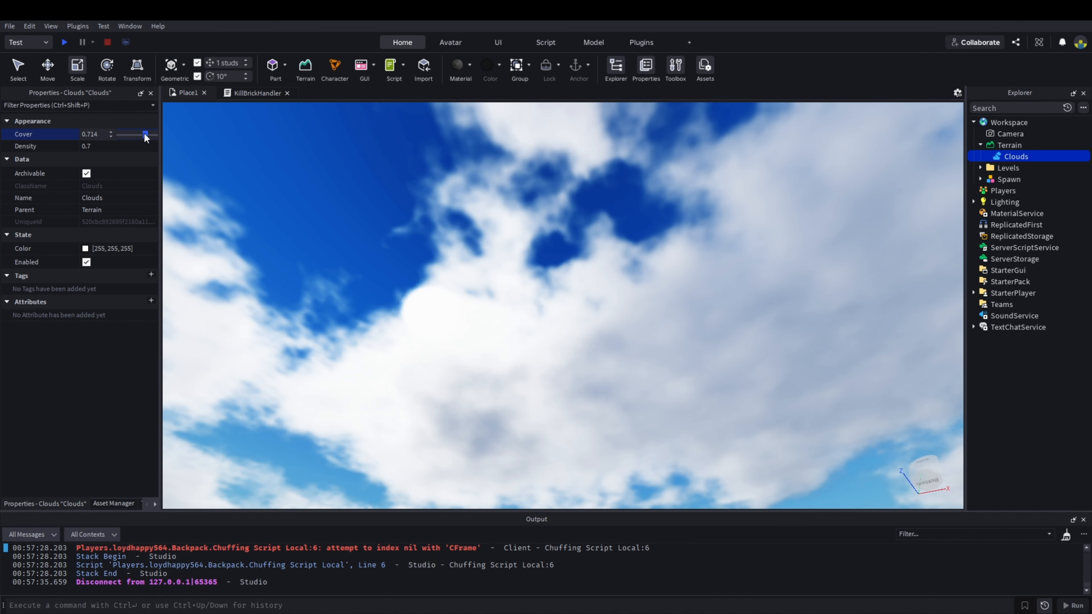
left_click(110, 136)
left_click(109, 136)
left_click(111, 134)
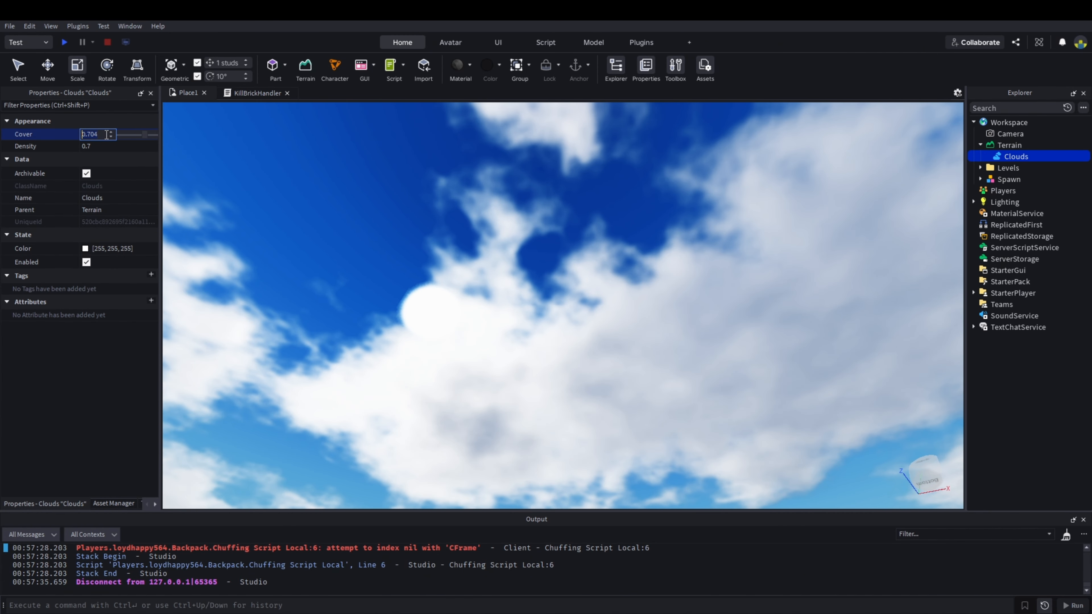
left_click(104, 135)
key("BackSpace")
left_click(104, 145)
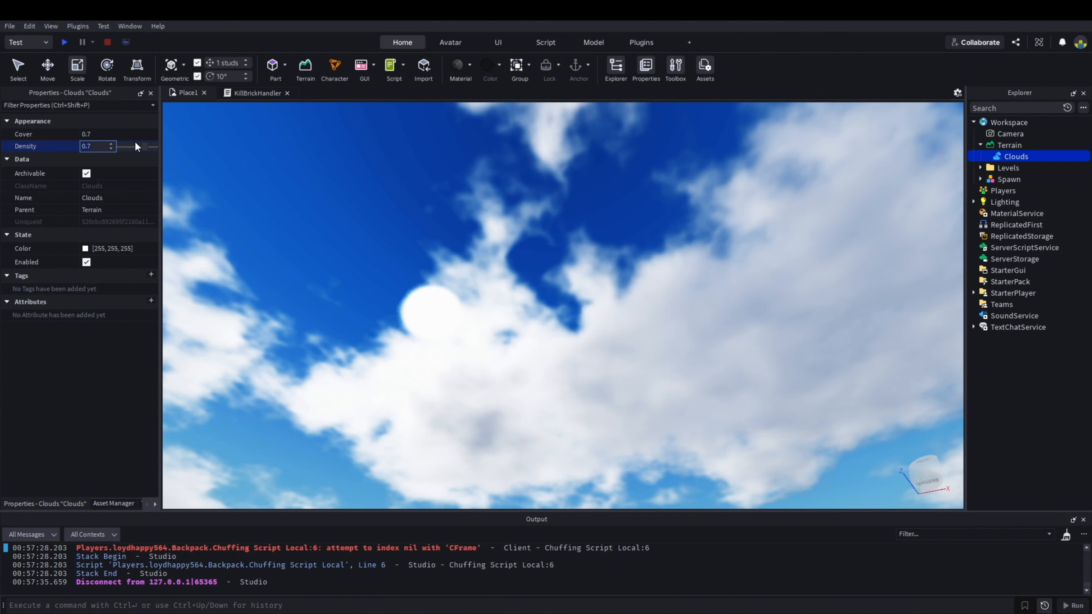
type("1")
key("Return")
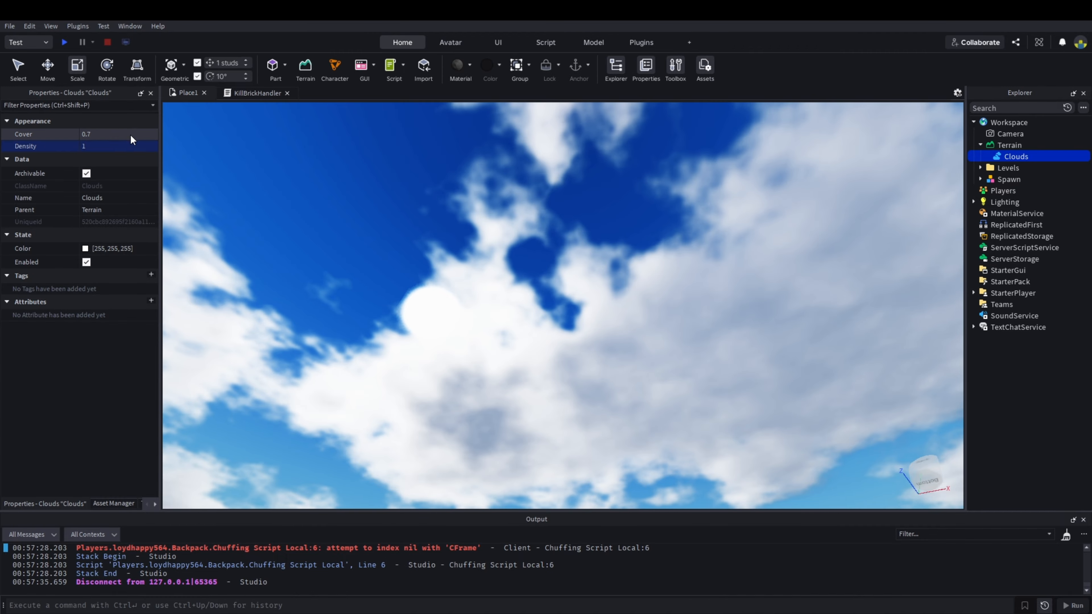
Step: Try the clouds' Cover at 0.9, 0.8 and 0.6, and set it back to 0.7
left_click(129, 132)
left_click(96, 135)
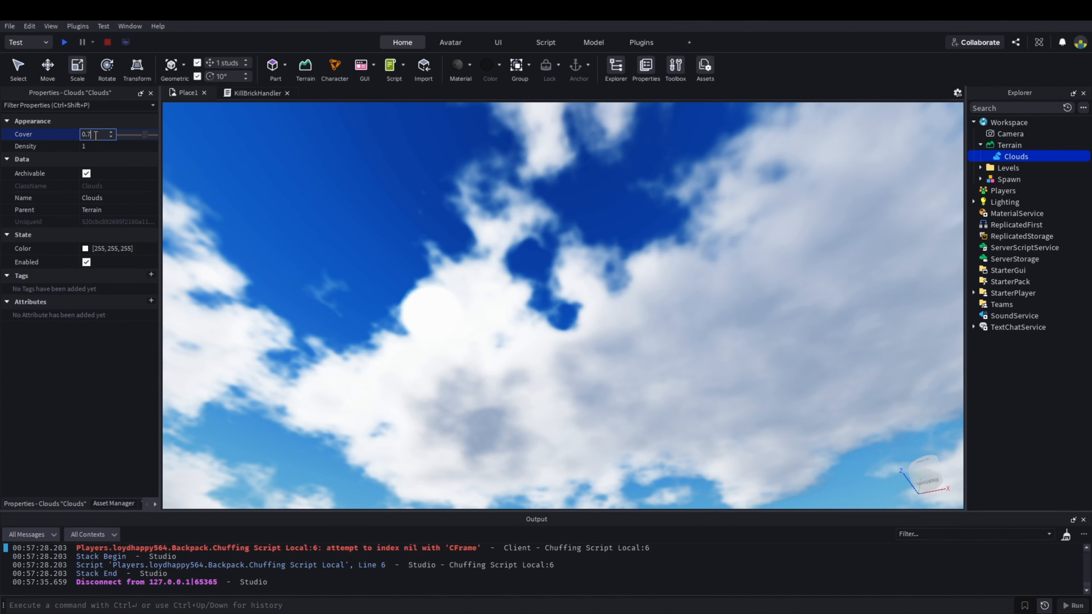
key("BackSpace")
type("9")
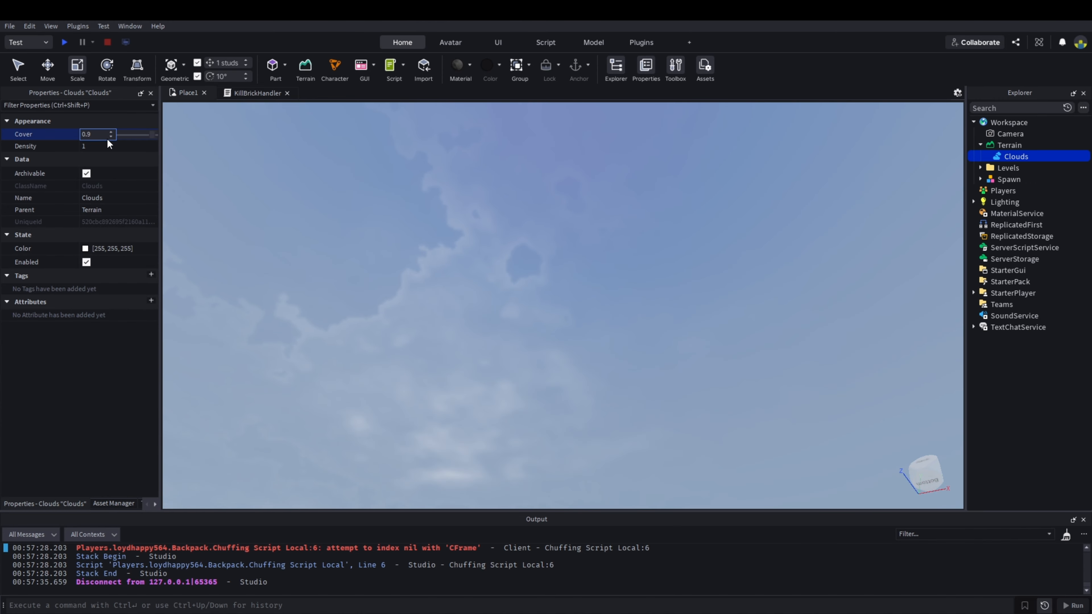
key("BackSpace")
type("7")
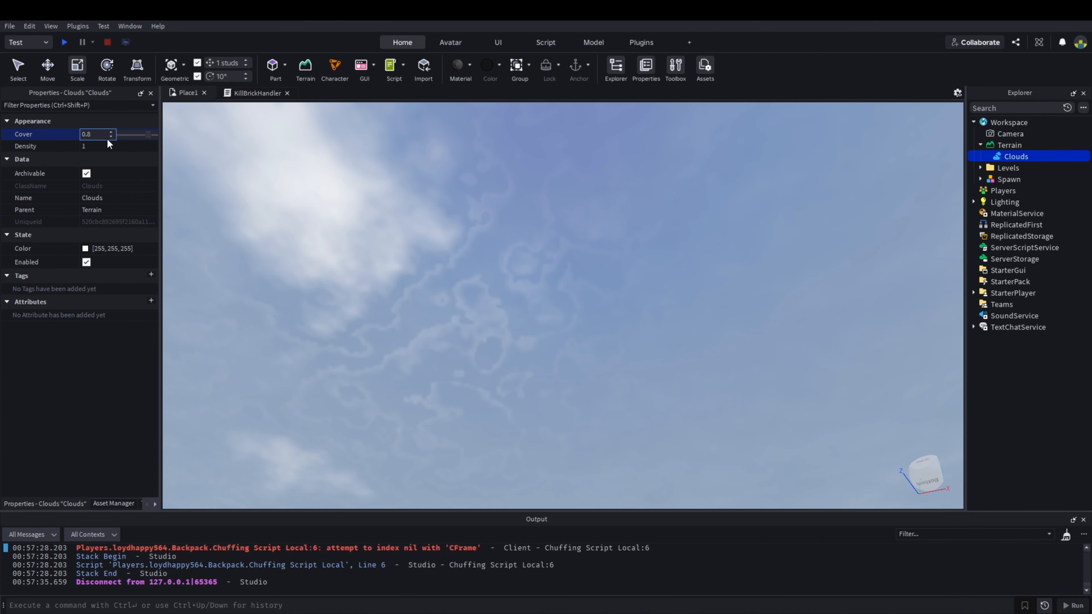
key("BackSpace")
type("5")
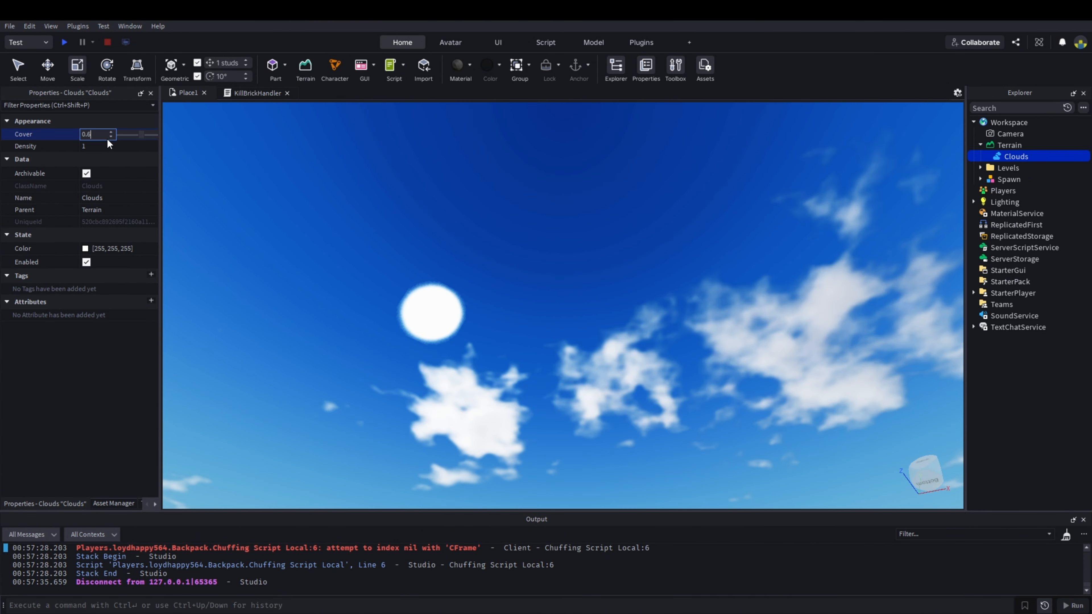
key("BackSpace")
type("7")
left_click(280, 183)
Step: Try lower cloud Density values of 0.4, 0.3 and 0.2, and set the Density to 0.5
right_click_drag(441, 208, 441, 208)
key("s")
key("d")
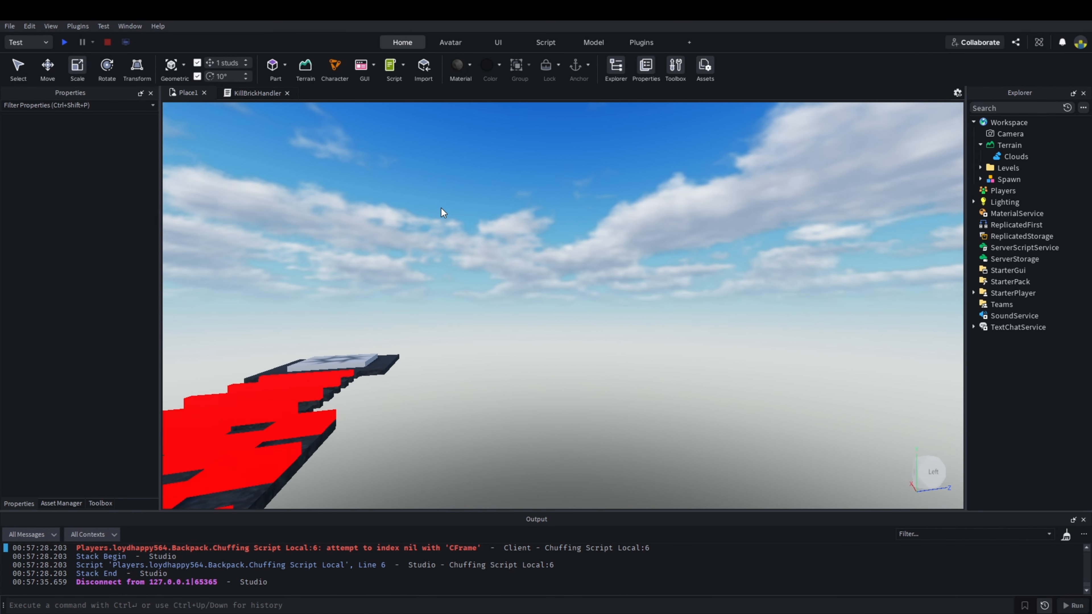
right_click_drag(338, 180, 337, 180)
left_click(1015, 156)
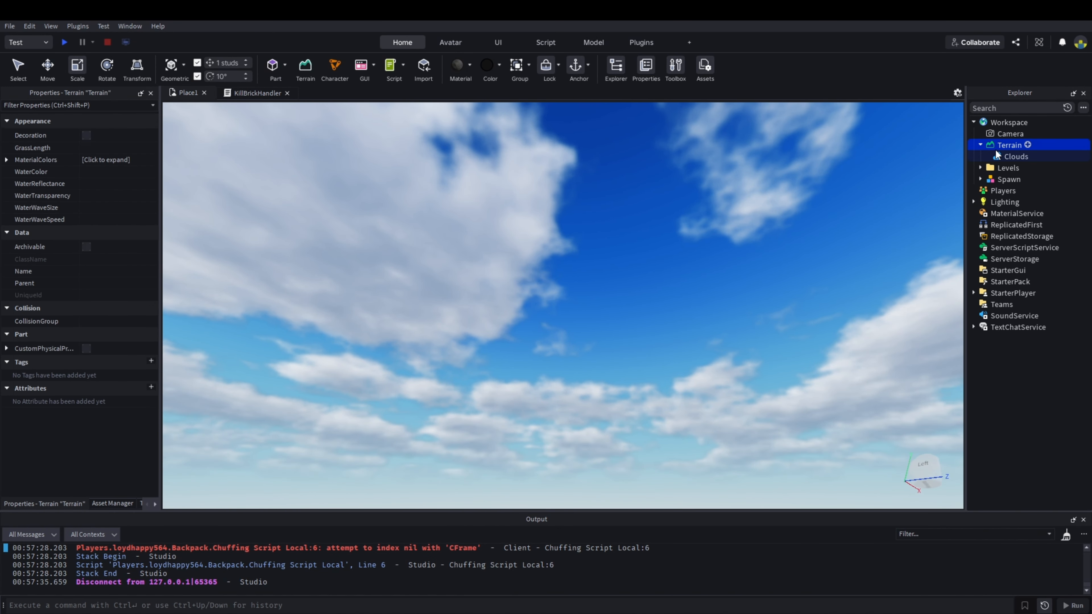
left_click(107, 147)
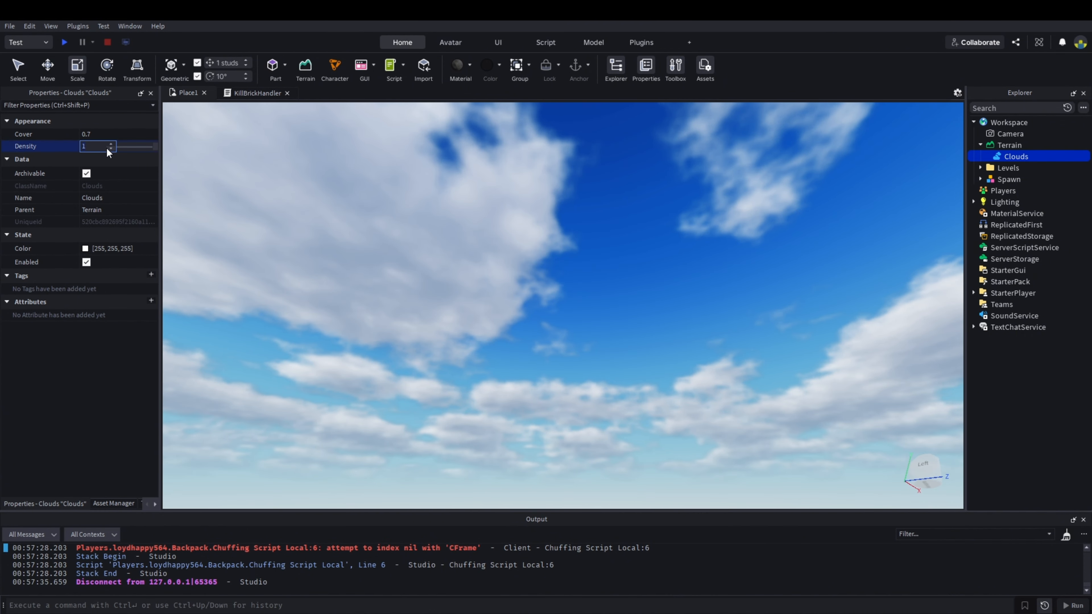
type("0")
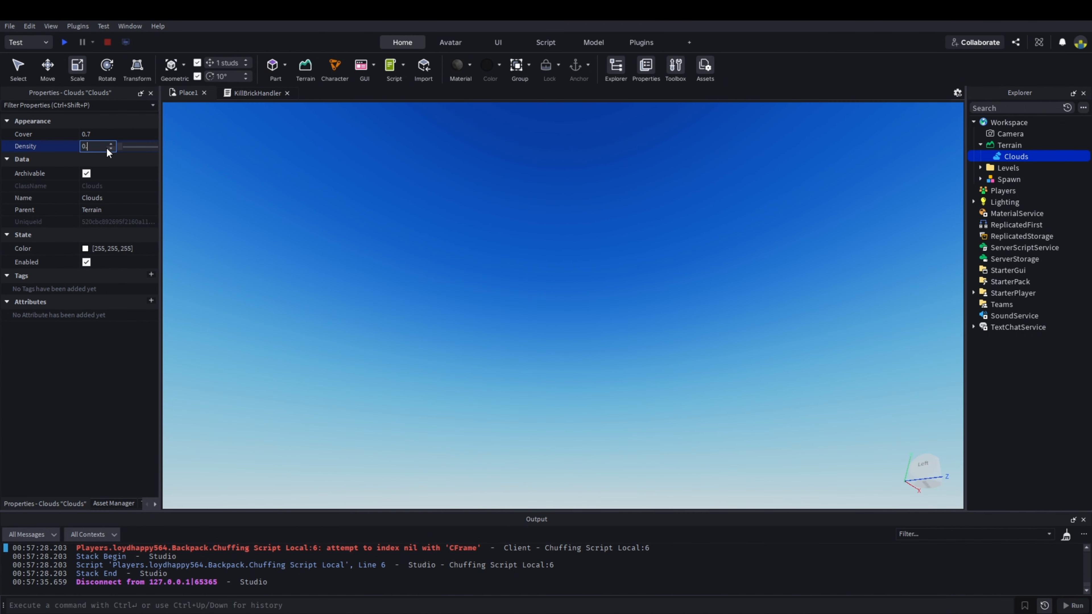
type(".4")
key("BackSpace")
type("3")
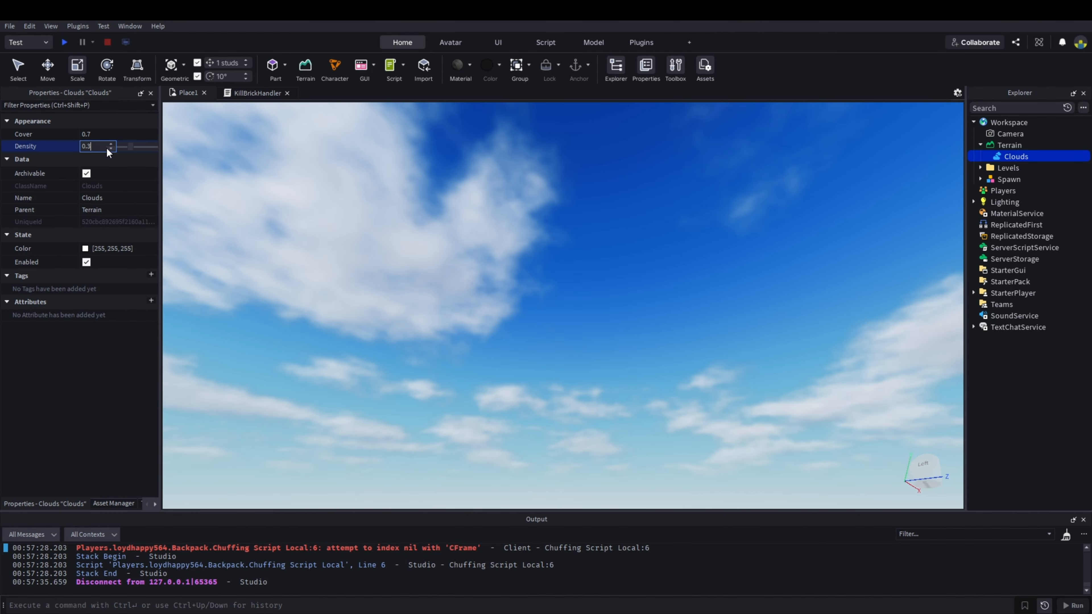
key("BackSpace")
type("2")
key("BackSpace")
type("5")
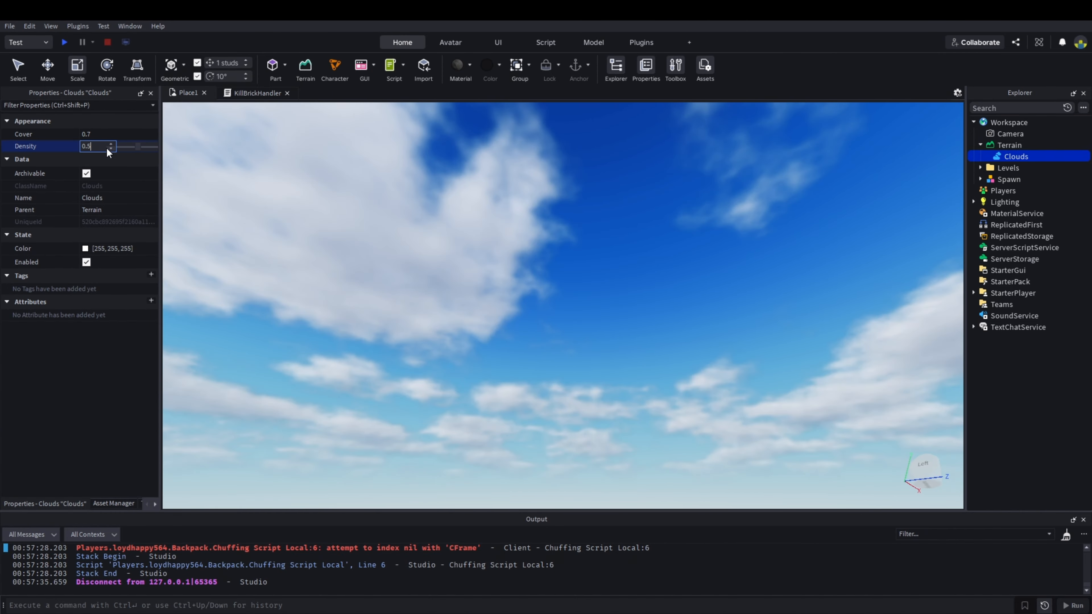
Step: Playtest the obby, viewing the clouds and jumping the character from the spawn platform along the course
right_click_drag(459, 239, 461, 239)
scroll(695, 257, "down", 5)
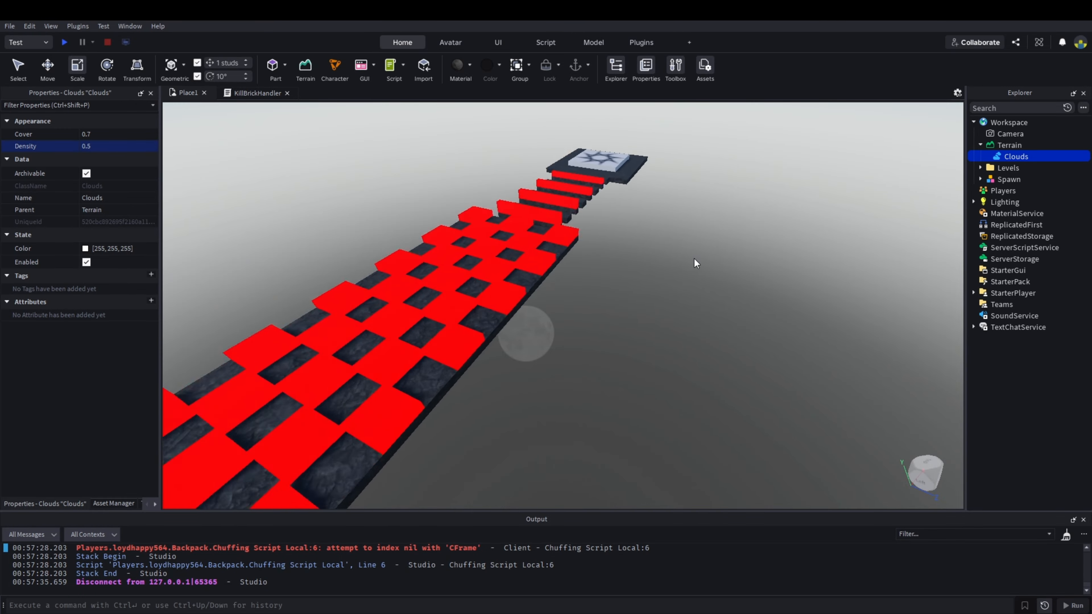
right_click_drag(704, 250, 705, 251)
scroll(704, 250, "down", 5)
scroll(704, 251, "up", 3)
left_click(65, 41)
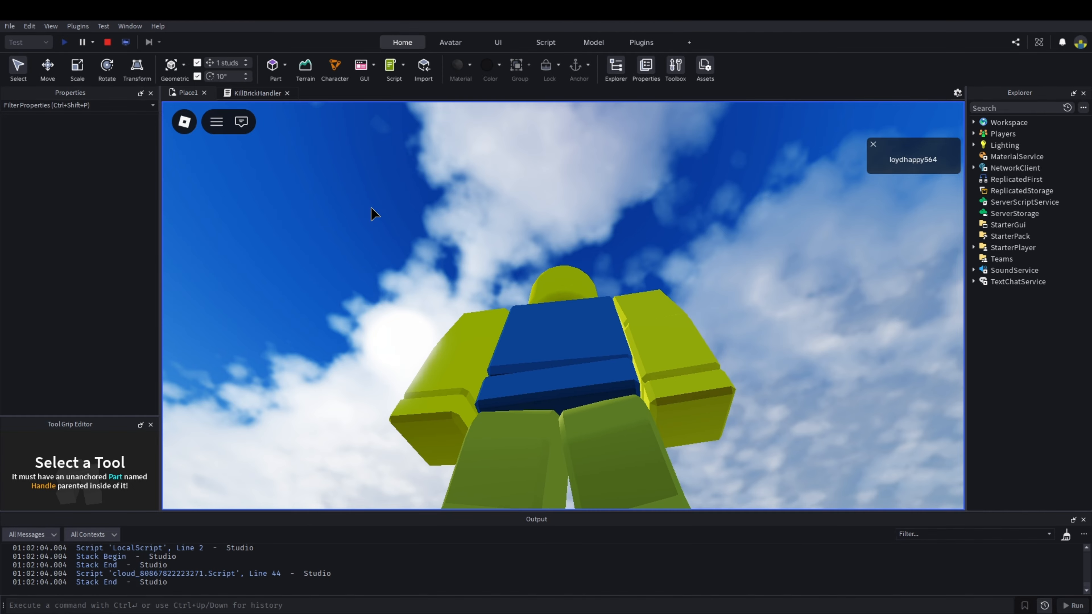
right_click_drag(505, 201, 502, 188)
key("w")
key("space")
key("space")
key("space")
key("space")
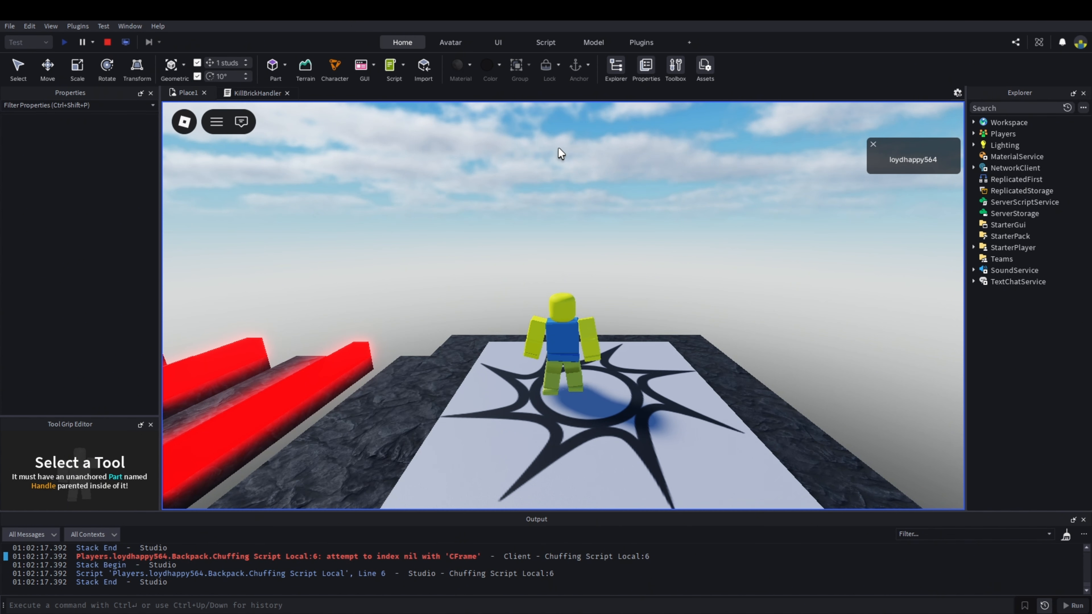
right_click_drag(568, 270, 568, 270)
key("w")
key("space")
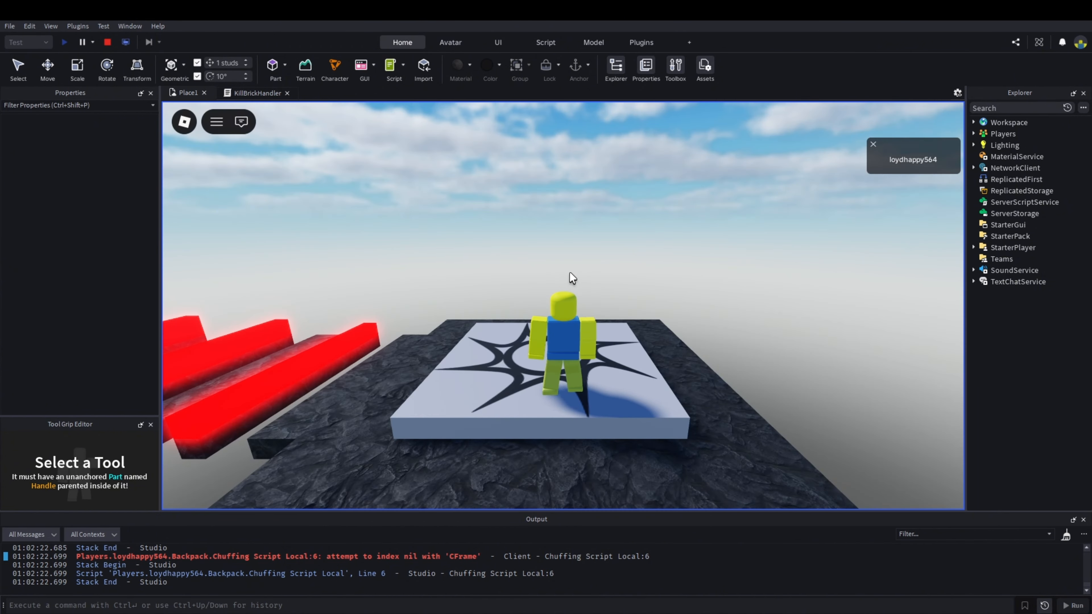
Step: Run and jump the character through the kill brick course again and stop the playtest
key("w")
mouse_move(633, 303)
right_mouse_down()
mouse_move(616, 285)
mouse_move(619, 265)
right_mouse_up()
key("space")
key("space")
key("space")
key("space")
key("space")
key("w")
key("space")
key("w")
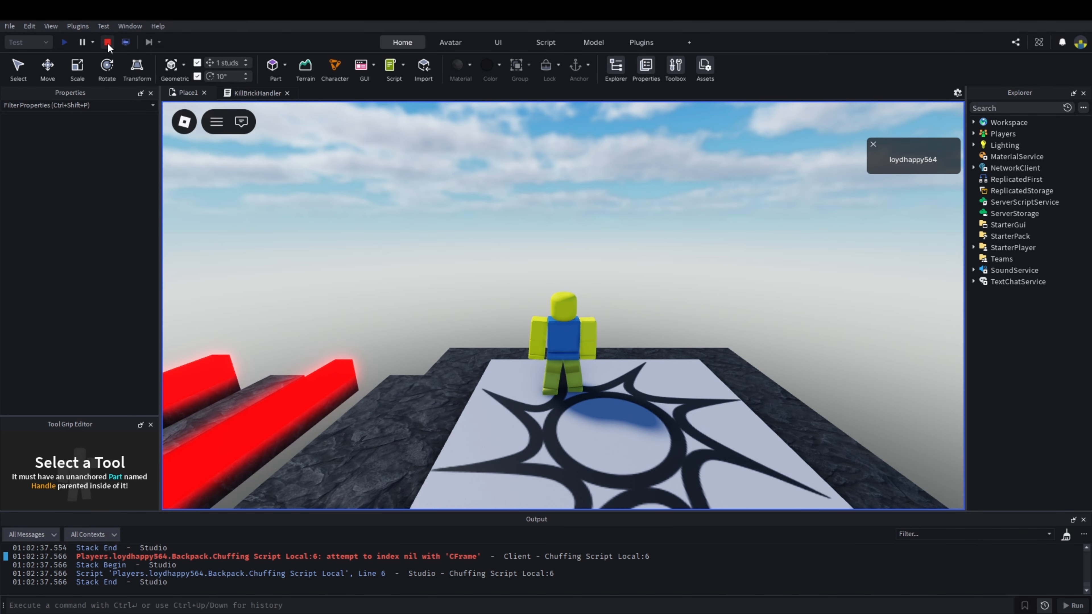
left_click(108, 42)
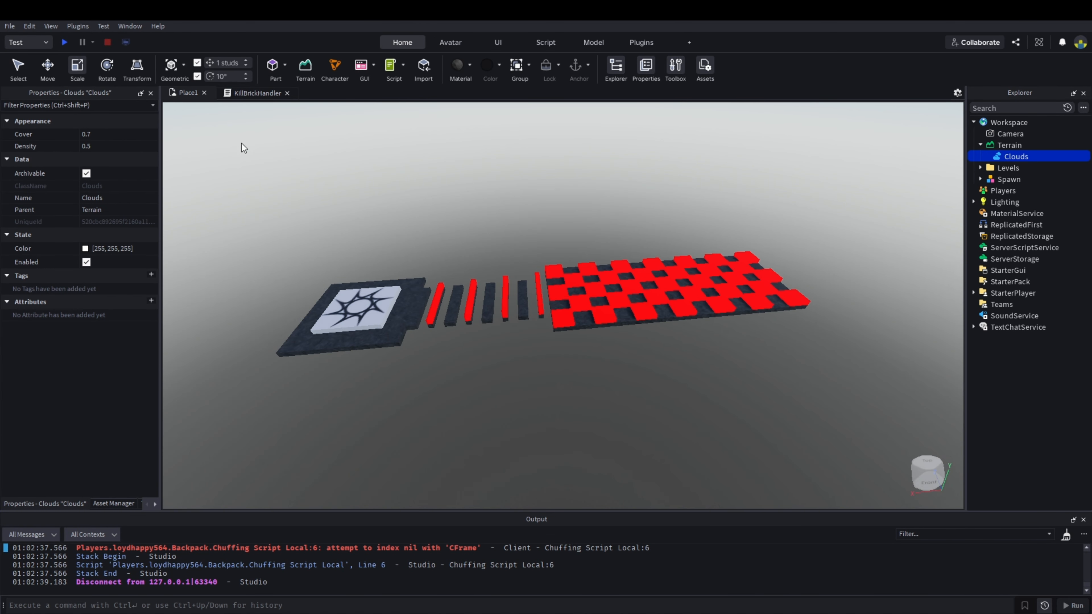
Step: Inspect the checkerboard section and the spawn platform up close and from a distance
left_click(581, 210)
key("d")
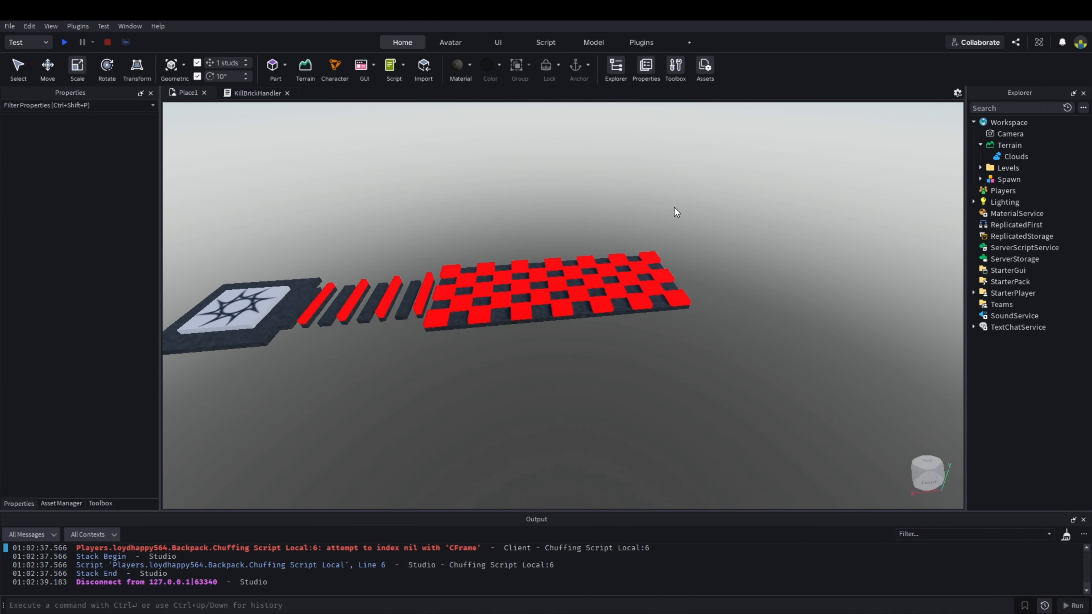
key("w")
right_click_drag(674, 207, 674, 208)
key("s")
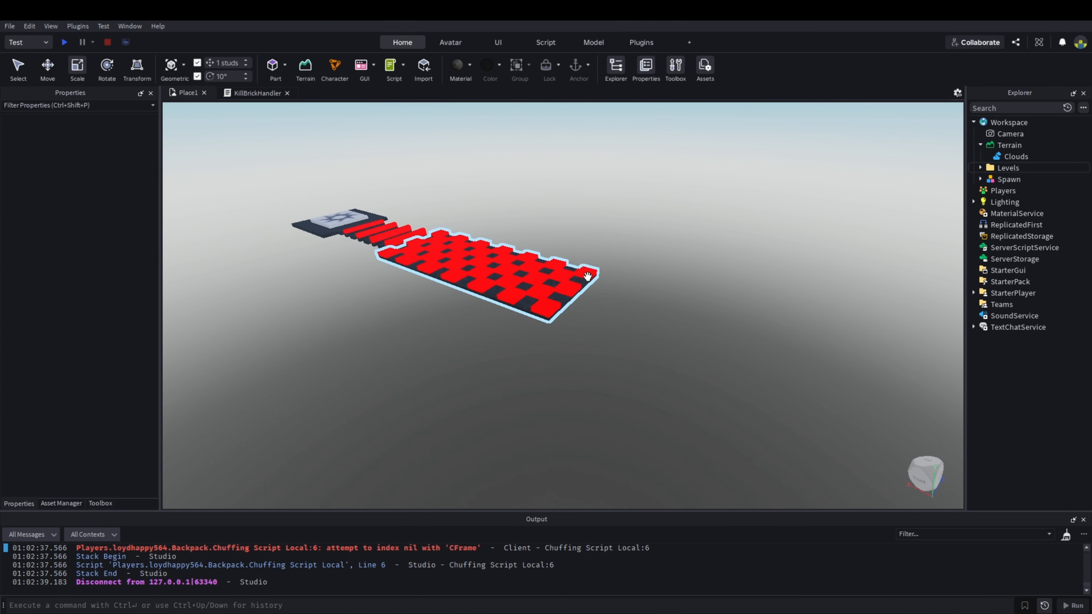
key("a")
key("w")
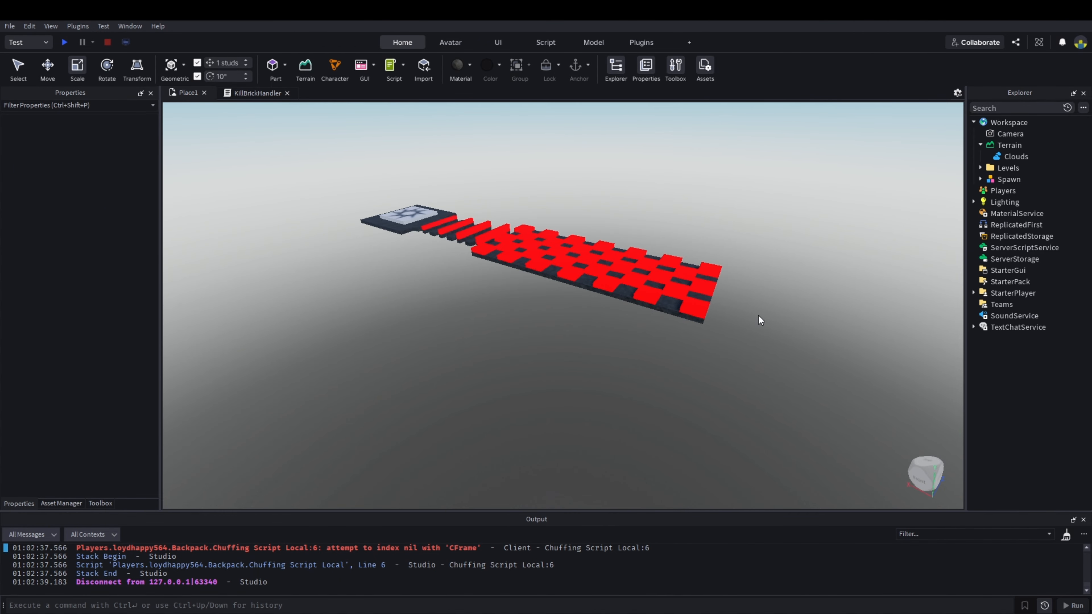
right_click_drag(793, 306, 793, 307)
key("w")
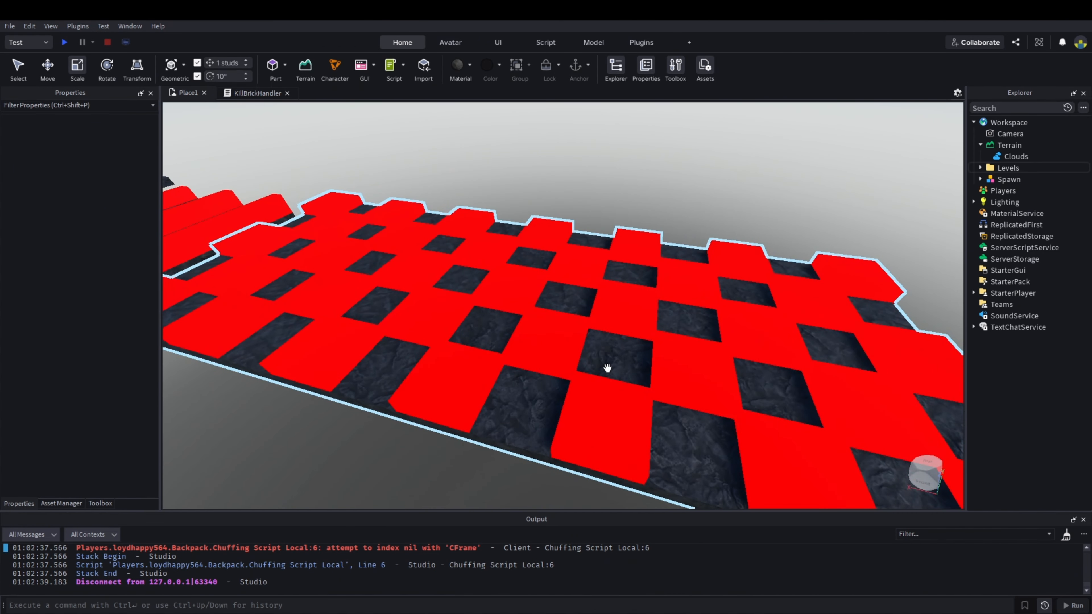
key("s")
key("a")
key("w")
right_click_drag(723, 306, 722, 307)
key("d")
key("s")
key("a")
key("w")
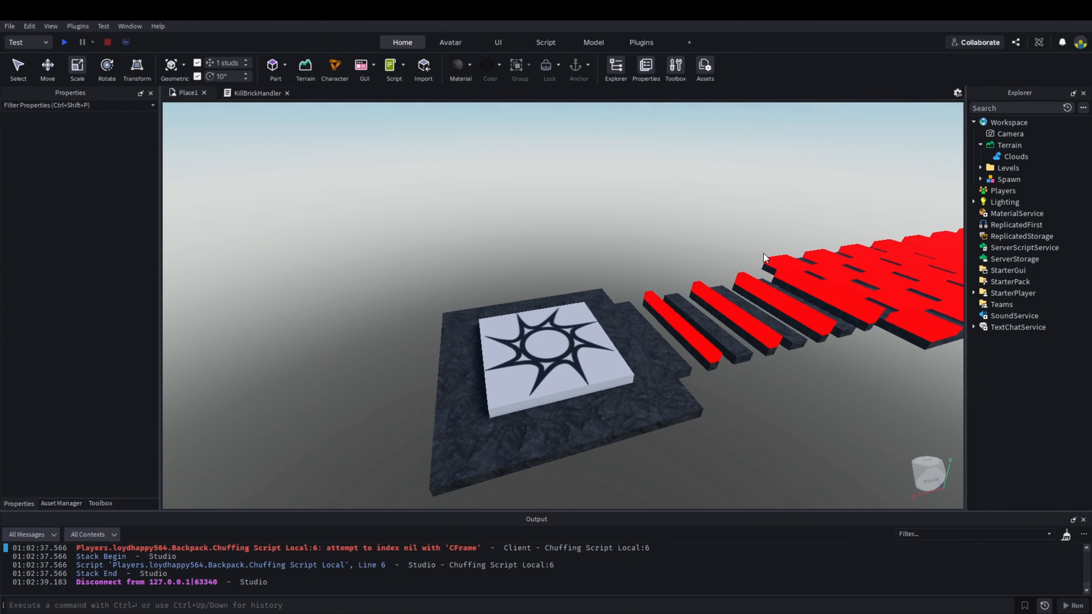
Step: Examine the course from its opposite side, including both ends of the checkerboard and the strip section
key("d")
right_click_drag(763, 254, 738, 320)
key("w")
key("s")
scroll(739, 324, "down", 8)
key("w")
scroll(738, 320, "down", 5)
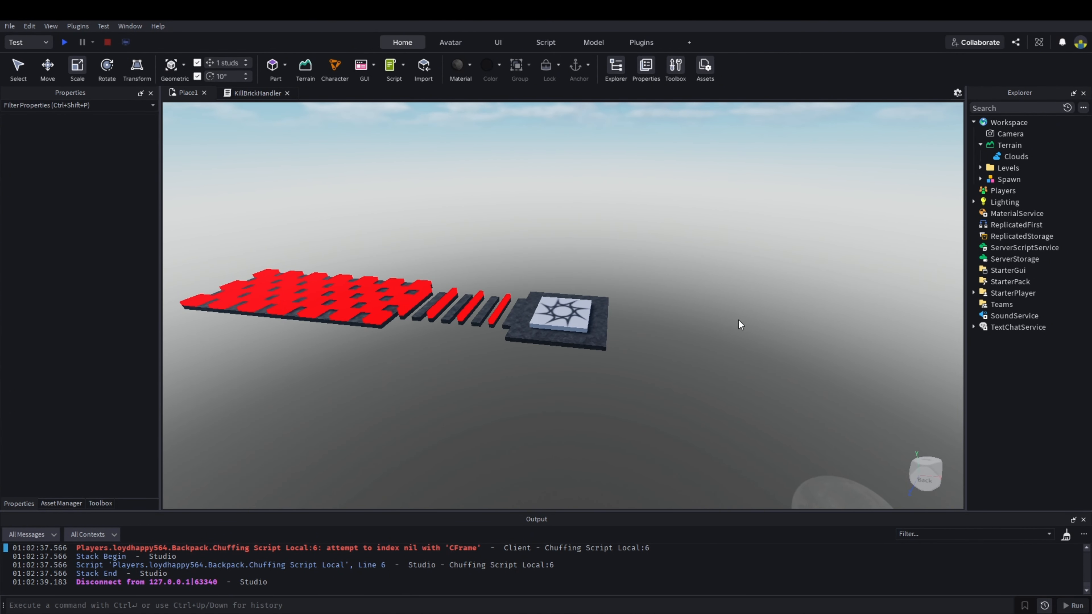
key("a")
key("w")
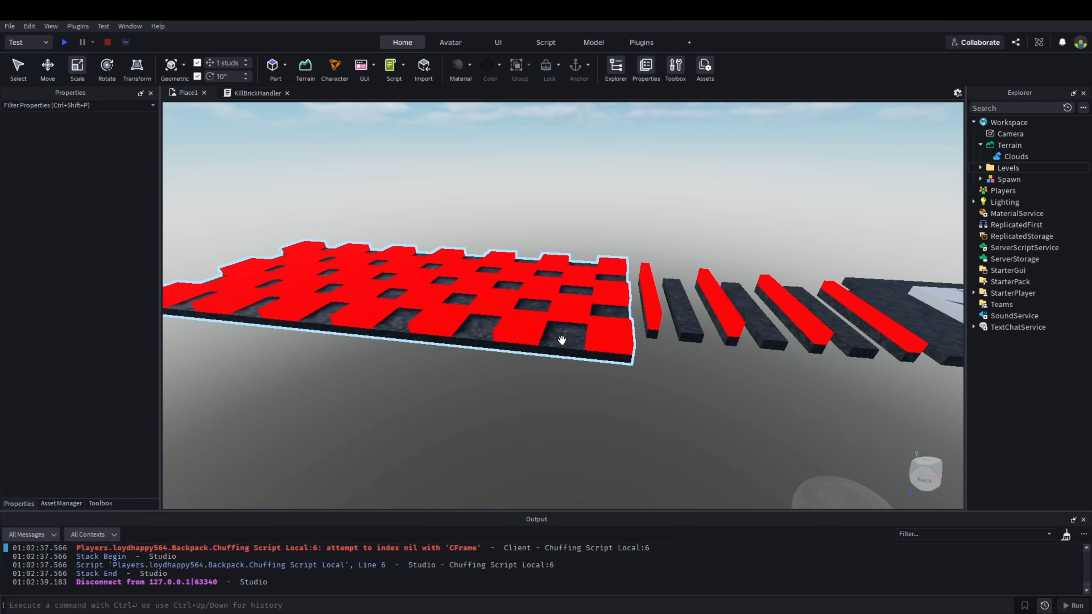
left_click(562, 340)
left_click(664, 384)
scroll(665, 385, "down", 6)
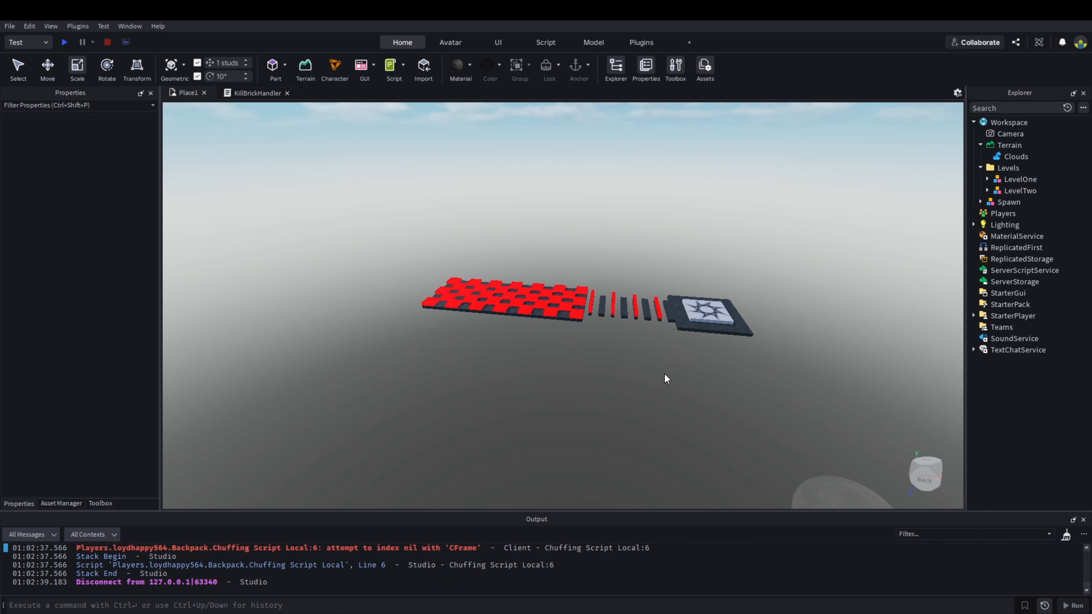
scroll(654, 361, "up", 3)
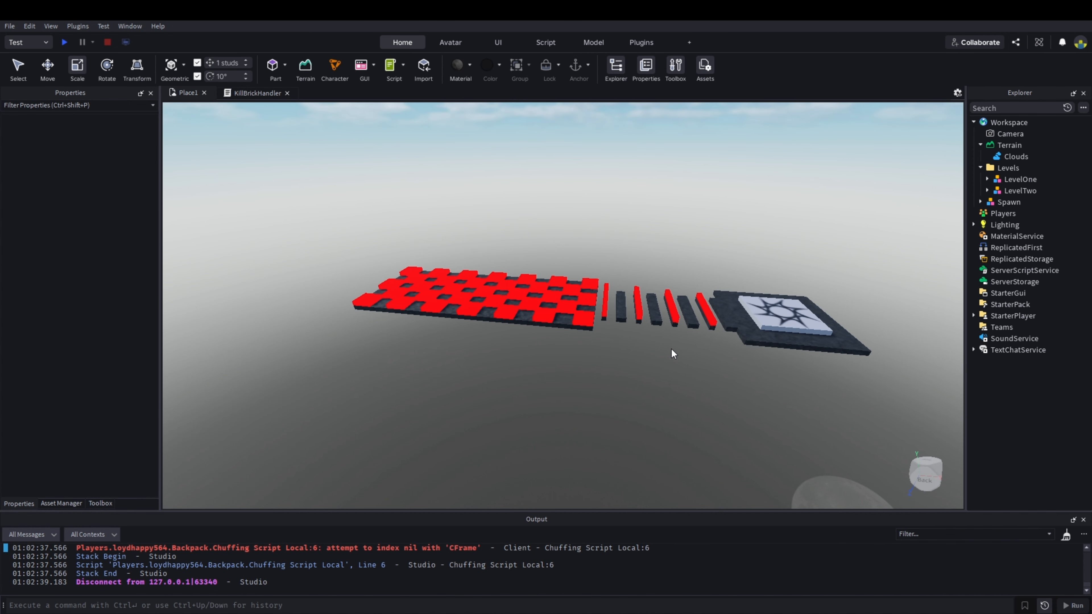
scroll(672, 348, "up", 5)
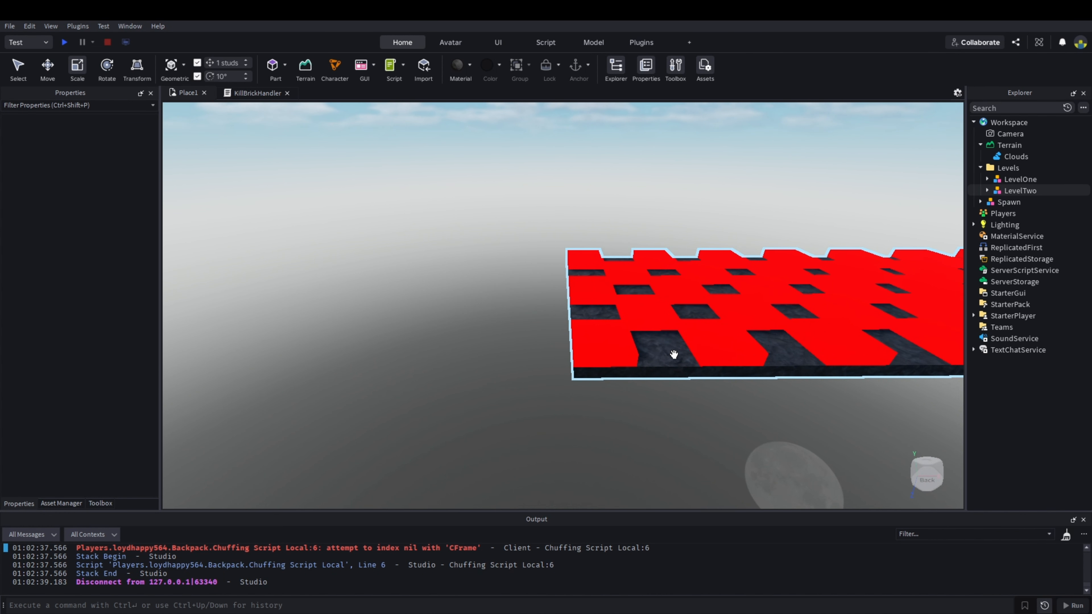
scroll(673, 351, "down", 5)
key("w")
right_click_drag(638, 350, 638, 350)
key("d")
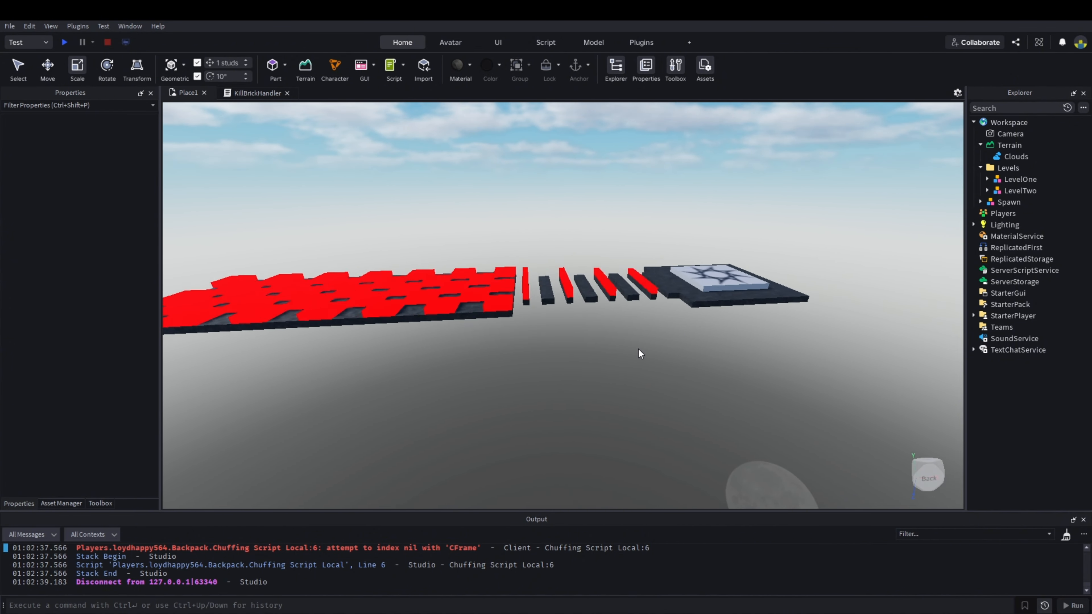
Step: Duplicate the LevelOne model and move the copy along the X axis to X -67.5, beyond the checkerboard's far end
left_click(988, 191)
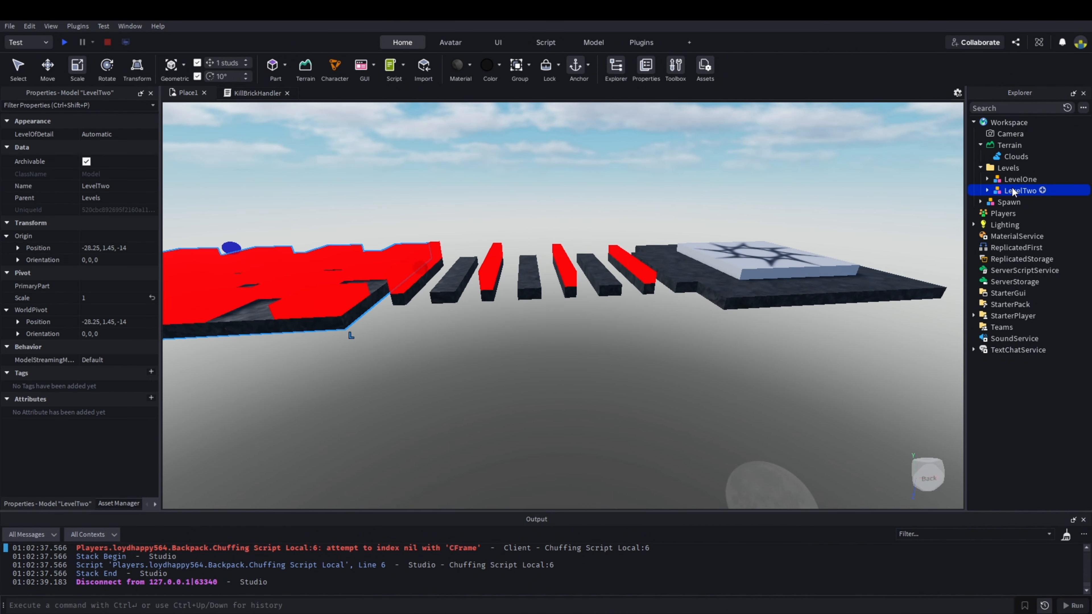
left_click(988, 178)
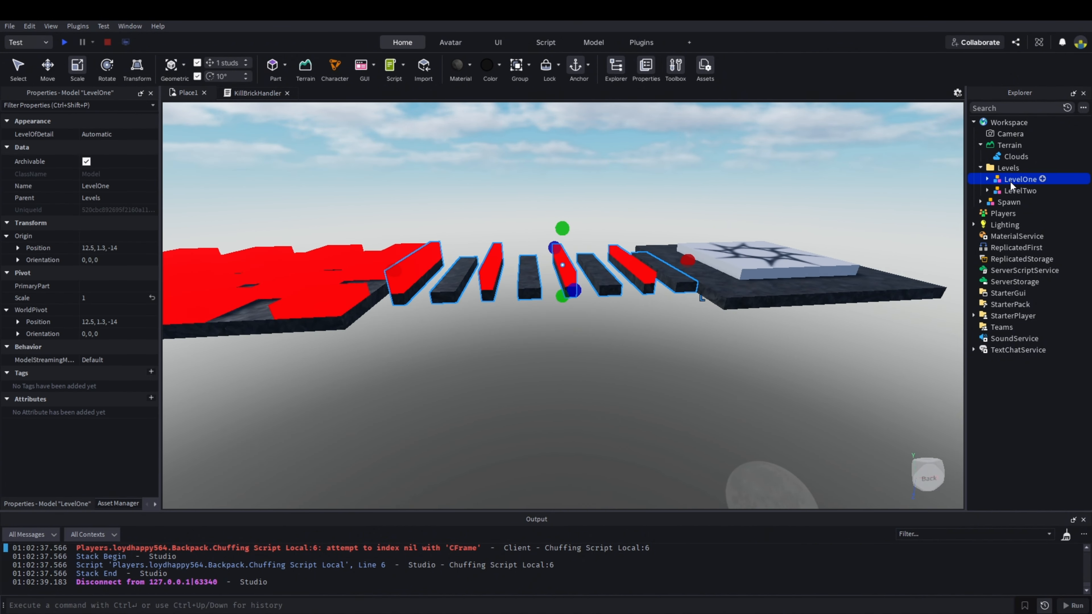
left_click(51, 65)
key("ctrl+d")
left_click_drag(645, 263, 556, 286)
key("s")
key("a")
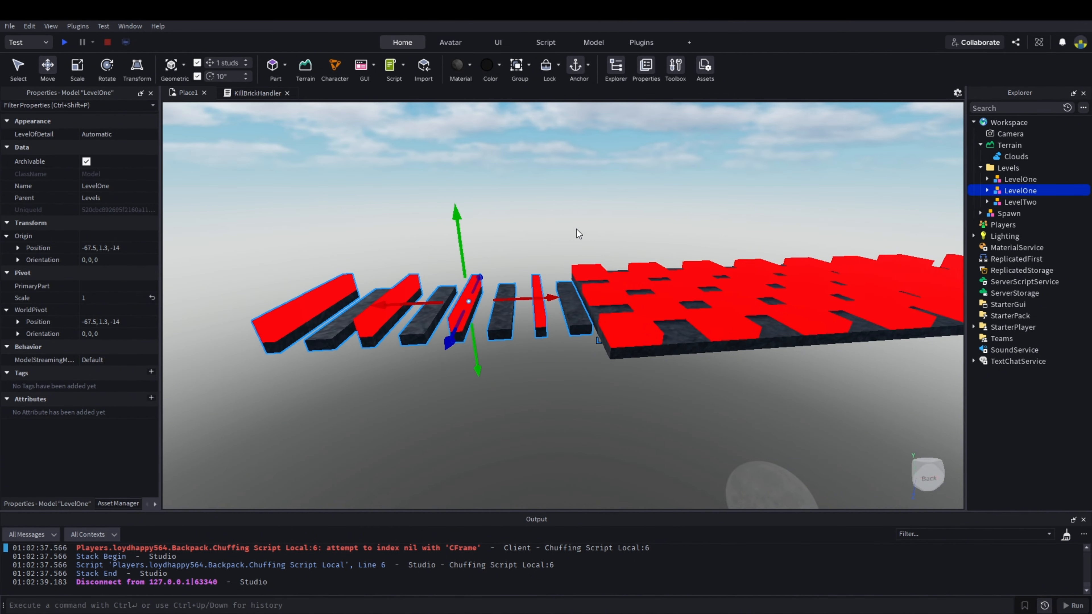
Step: Deselect the copied strip section and look over the whole extended course from a distance
left_click(576, 229)
key("d")
key("w")
key("a")
key("s")
key("d")
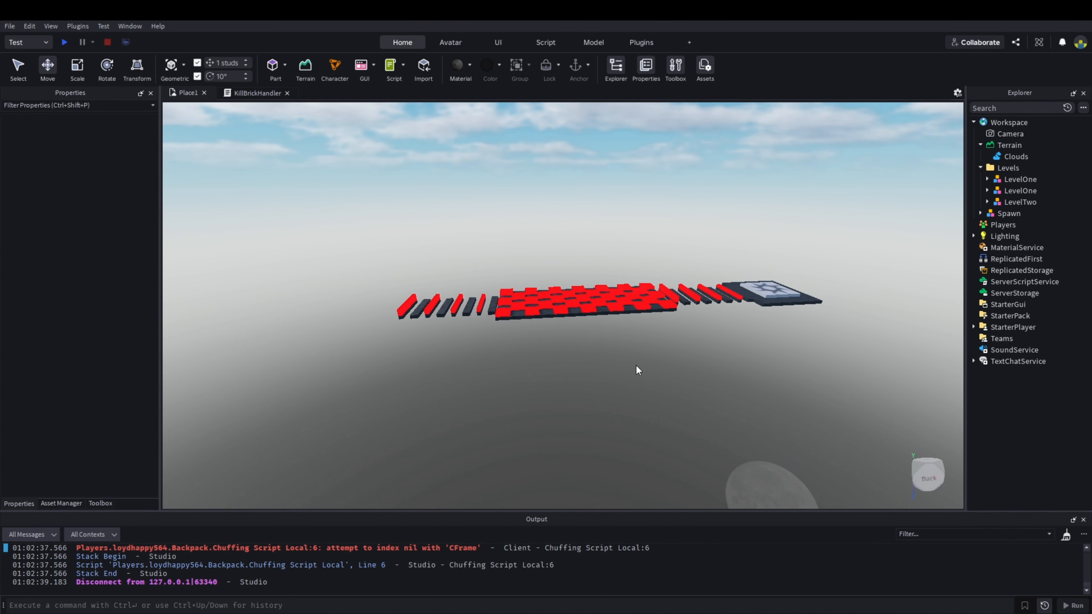
Step: Duplicate the Spawn model's Platform part, place the copy directly under Workspace, and collapse the Spawn and Levels groups
key("a")
key("w")
key("d")
right_click_drag(744, 333, 743, 333)
left_click(1008, 214)
left_click(980, 214)
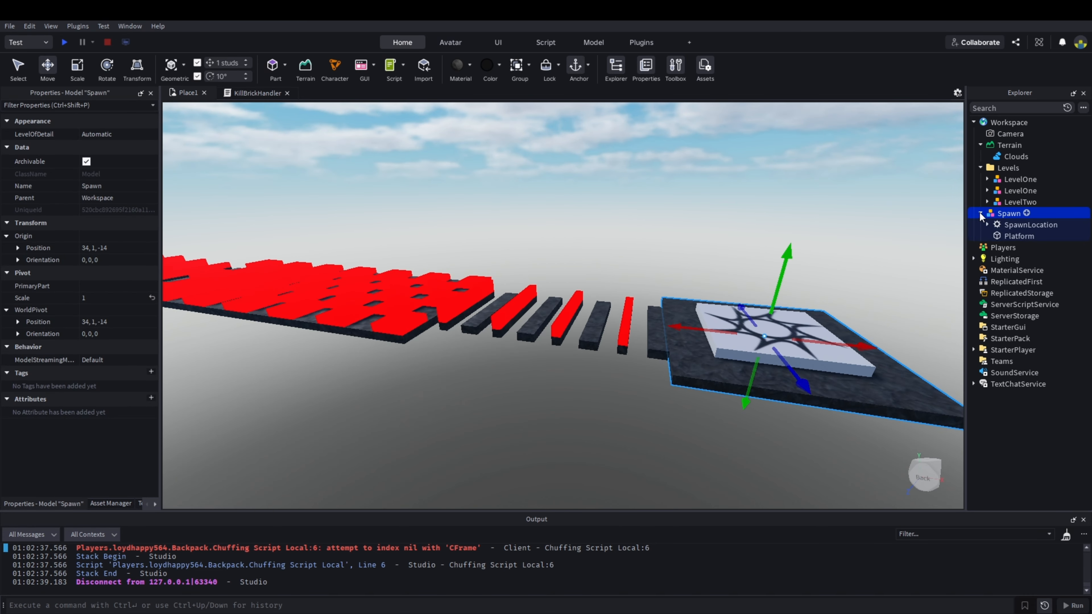
left_click(1003, 237)
key("ctrl+d")
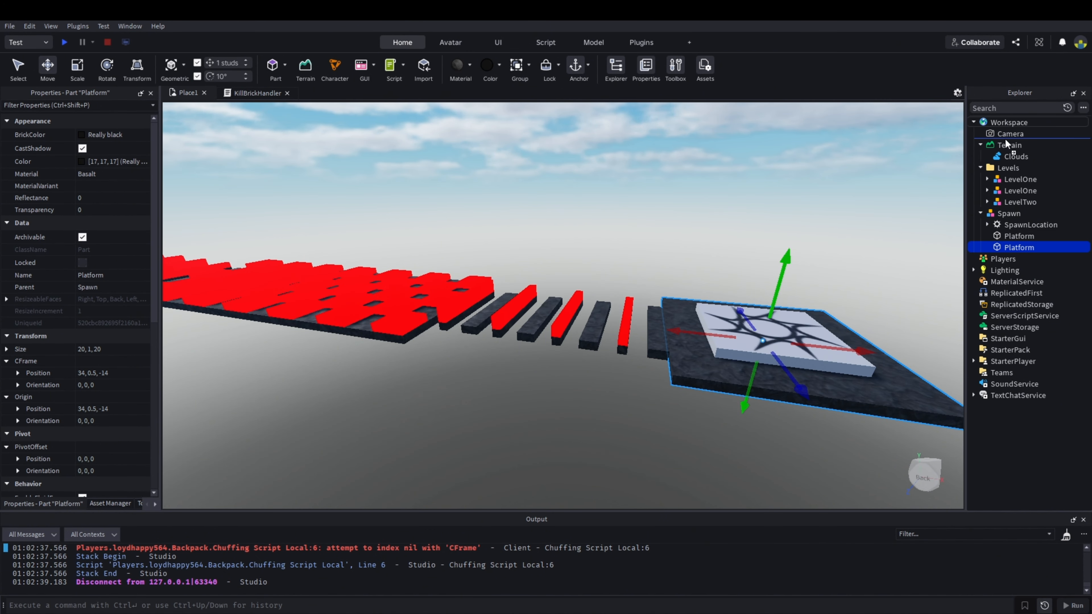
left_click_drag(1005, 140, 1003, 121)
left_click(980, 213)
left_click(980, 167)
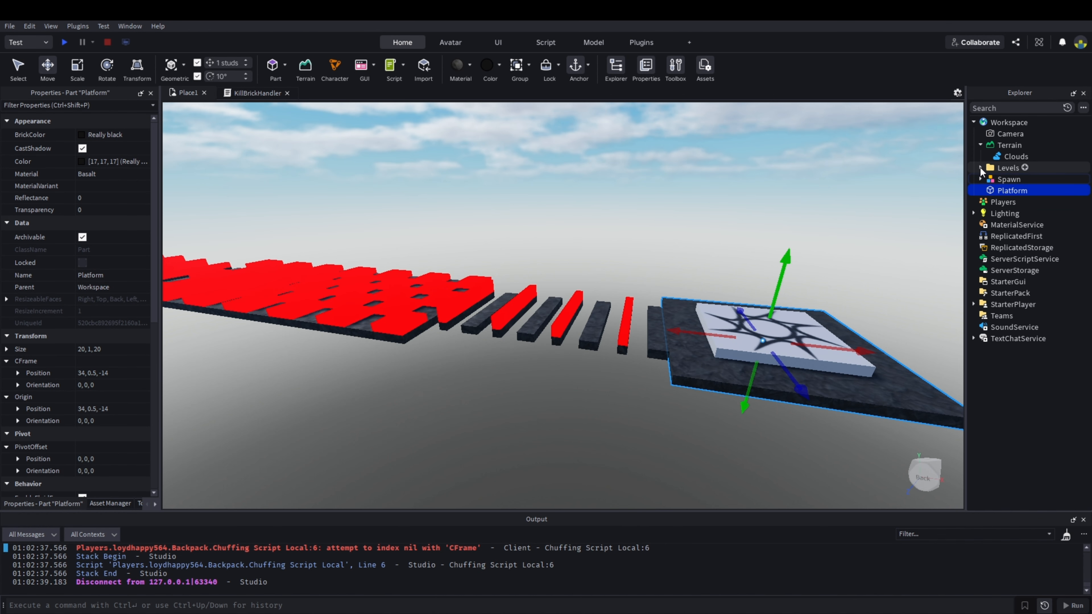
left_click(714, 181)
Step: Move the copied Platform along the X axis to just beyond the far end of the second strip section
key("s")
key("a")
key("w")
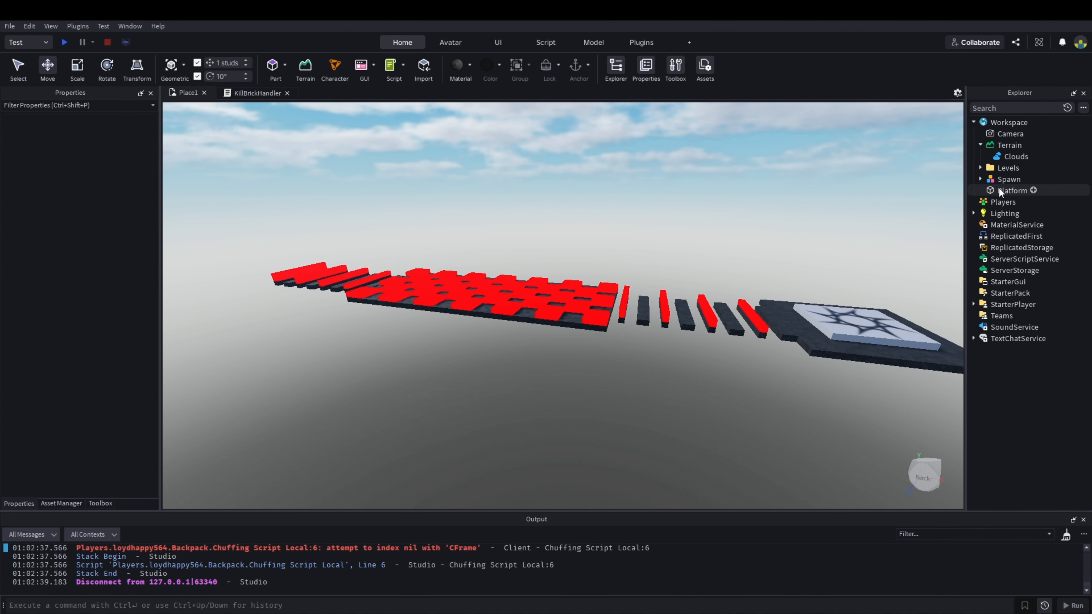
left_click(999, 190)
right_click_drag(821, 256, 864, 257)
left_click_drag(738, 270, 693, 276)
key("a")
right_click_drag(738, 271, 693, 275)
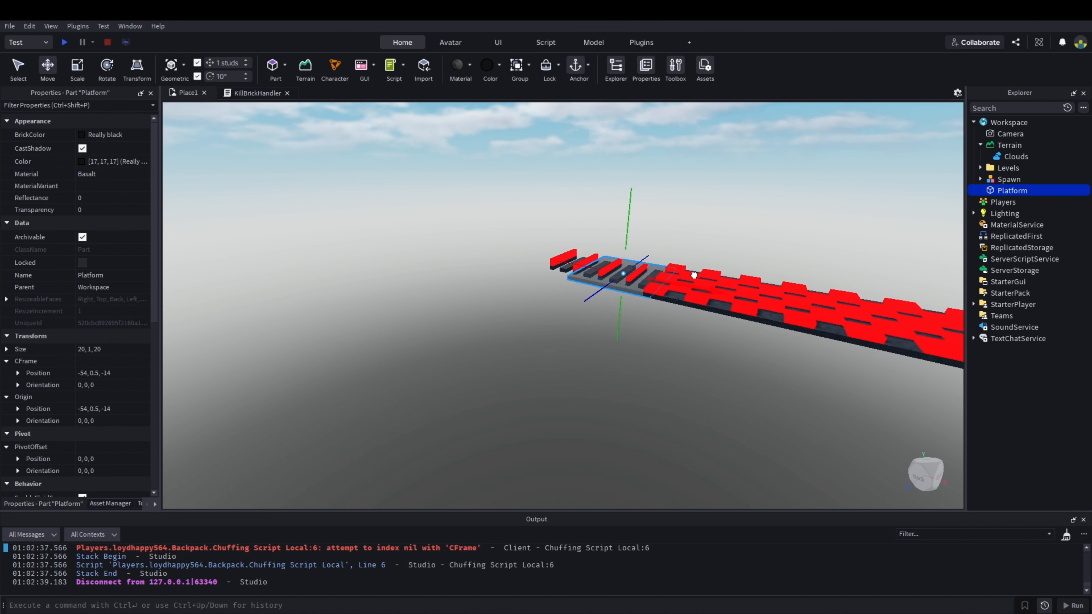
left_click_drag(694, 276, 693, 275)
right_click_drag(694, 275, 693, 274)
key("w")
left_click_drag(693, 274, 635, 279)
key("s")
left_click(667, 218)
Step: Examine the new end platform and its gap to the strips up close, and view the whole course from a distance
key("s")
right_click_drag(668, 217, 668, 217)
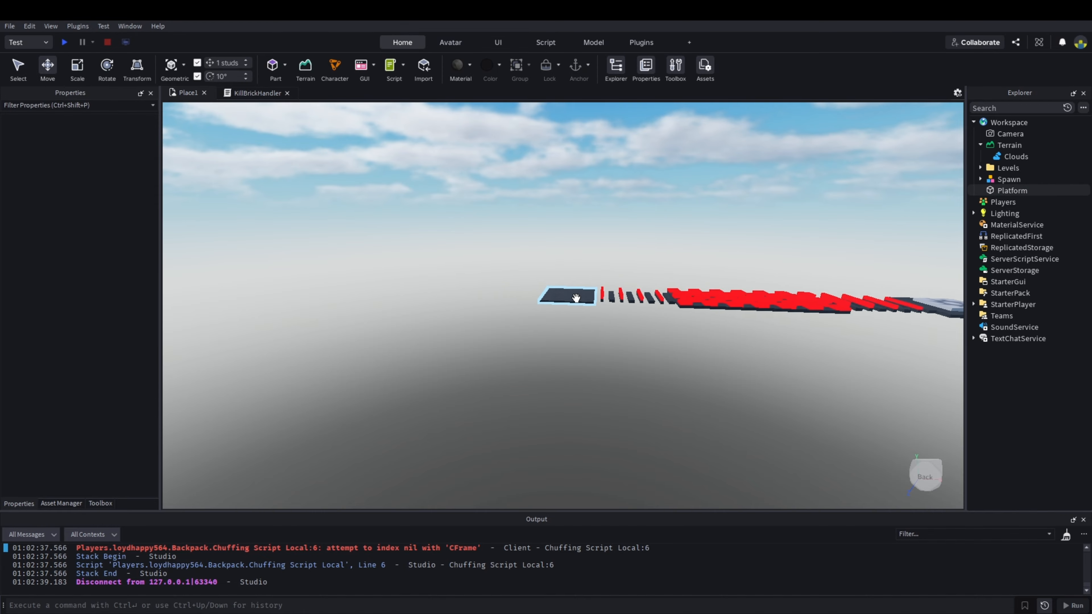
right_click_drag(615, 300, 616, 300)
key("w")
key("w")
key("s")
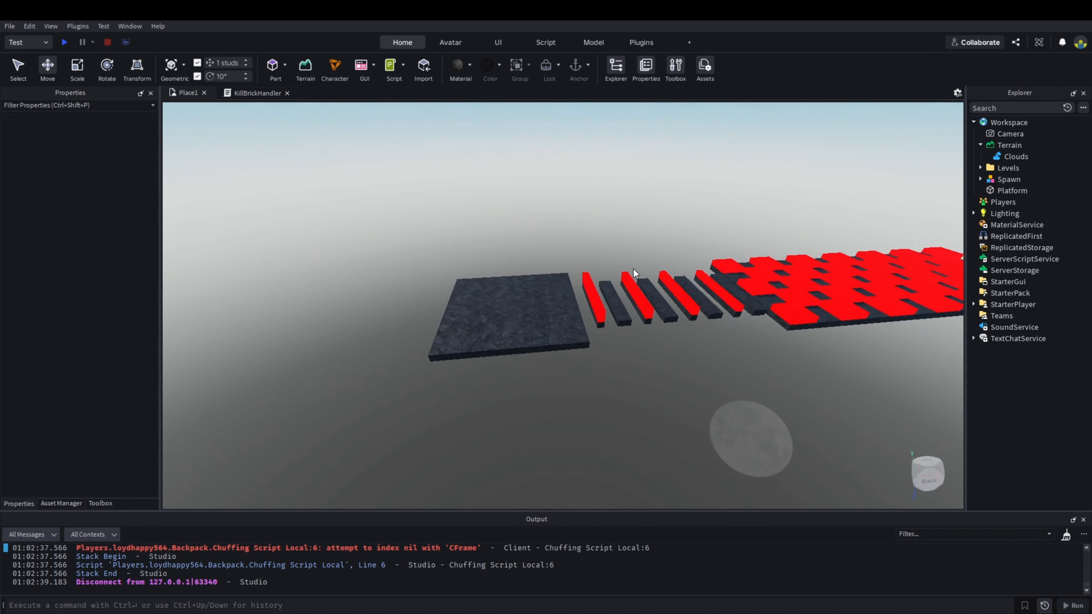
right_click_drag(610, 220, 610, 220)
key("w")
key("w")
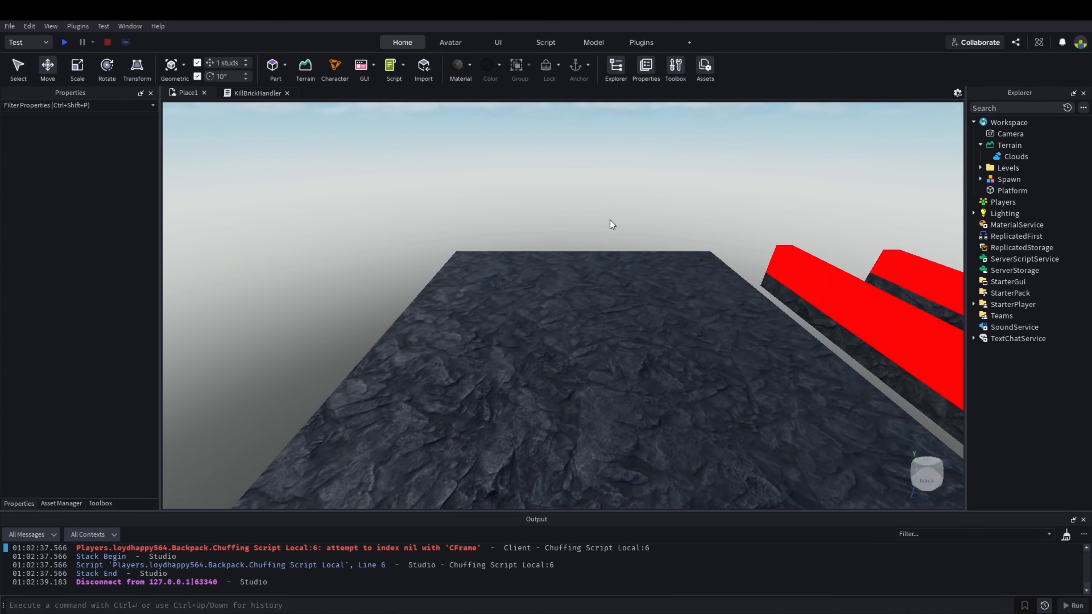
key("s")
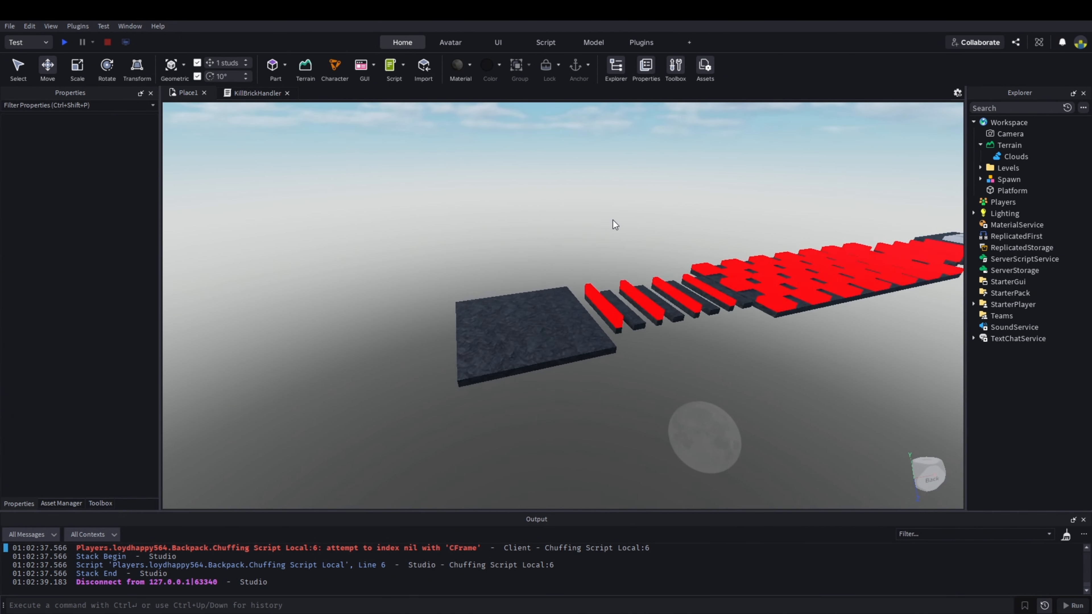
key("w")
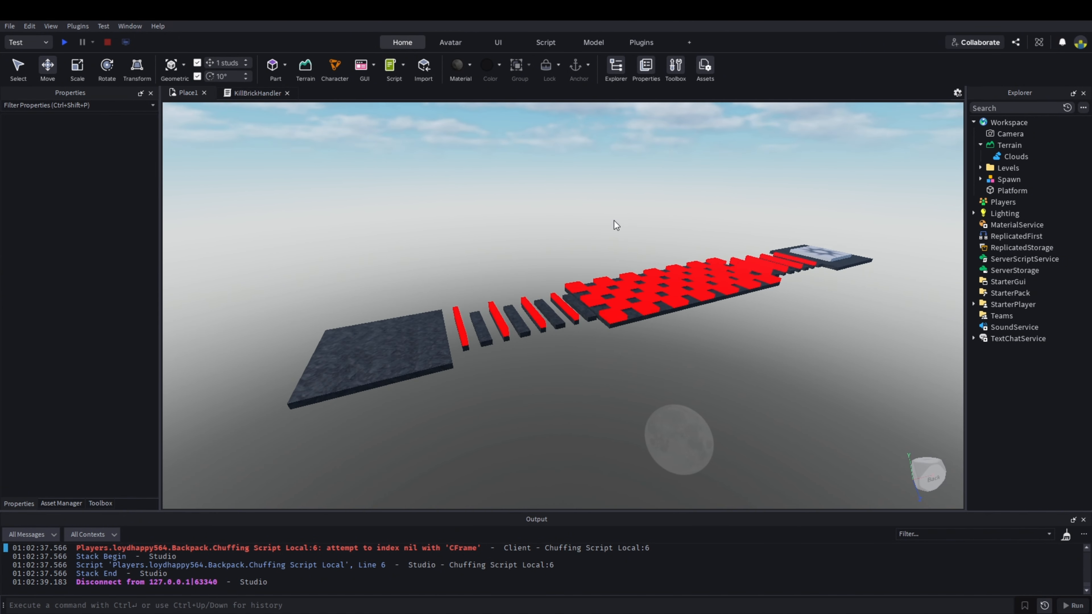